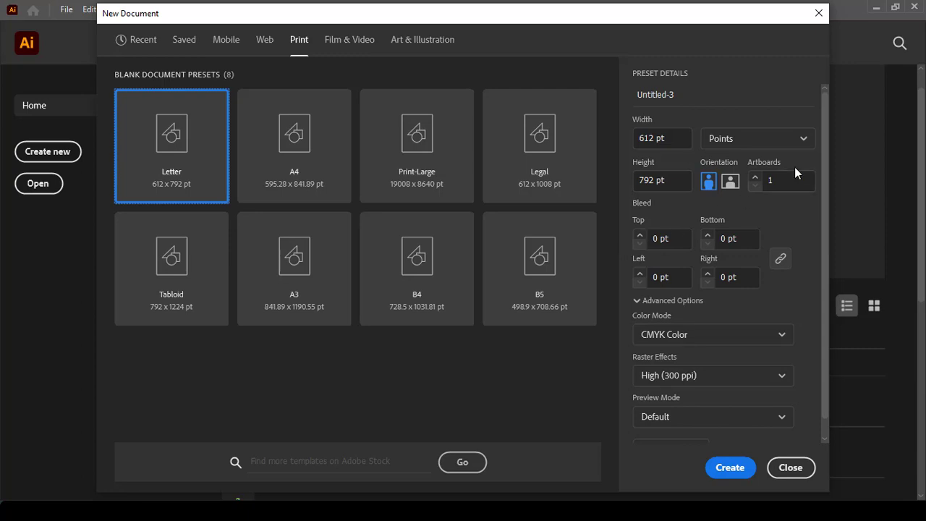
Step: Create a 3.5 × 2.25 in document in inches with 0.125 in bleed and 2 artboards
{"action": "left_click", "coordinate": [800, 138]}
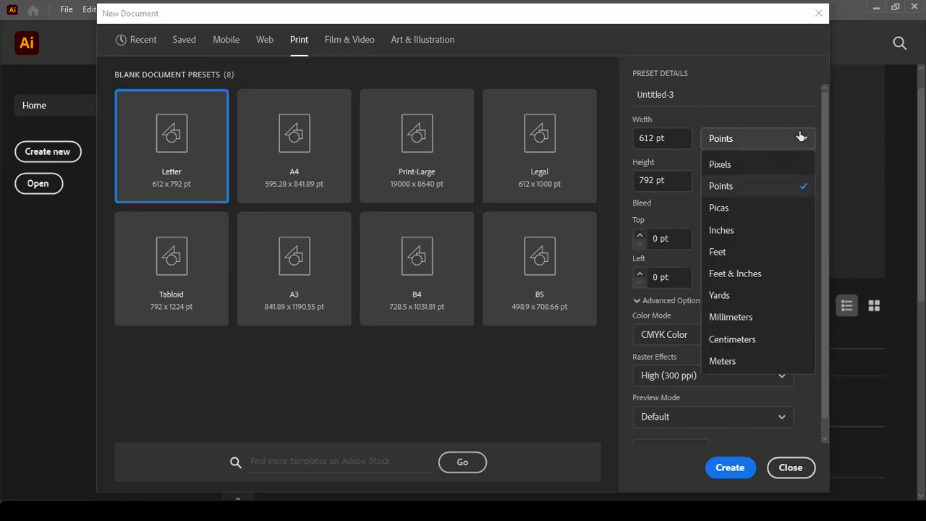
{"action": "left_click", "coordinate": [731, 230]}
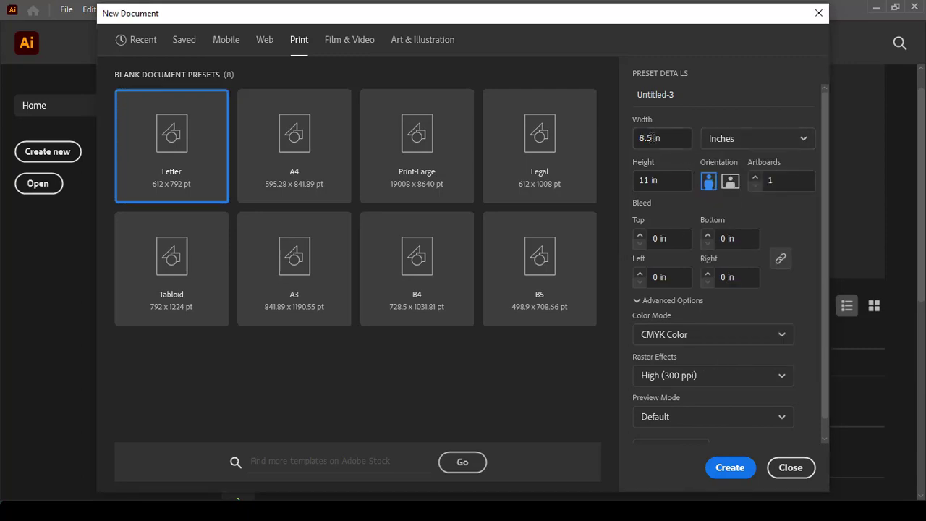
{"action": "left_click_drag", "start_coordinate": [652, 138], "coordinate": [618, 141]}
{"action": "type", "text": "3.5"}
{"action": "double_click", "coordinate": [645, 180]}
{"action": "left_click", "coordinate": [658, 240]}
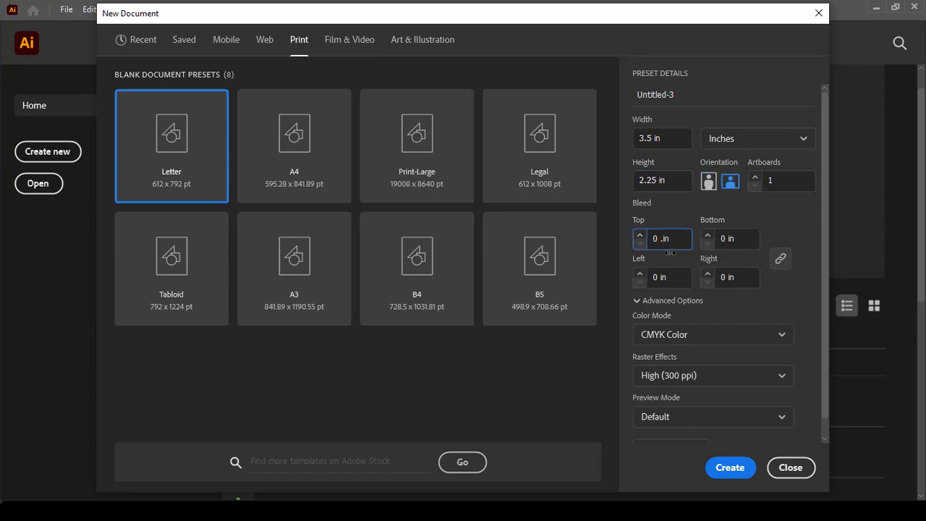
{"action": "type", "text": ".125"}
{"action": "left_click", "coordinate": [780, 296]}
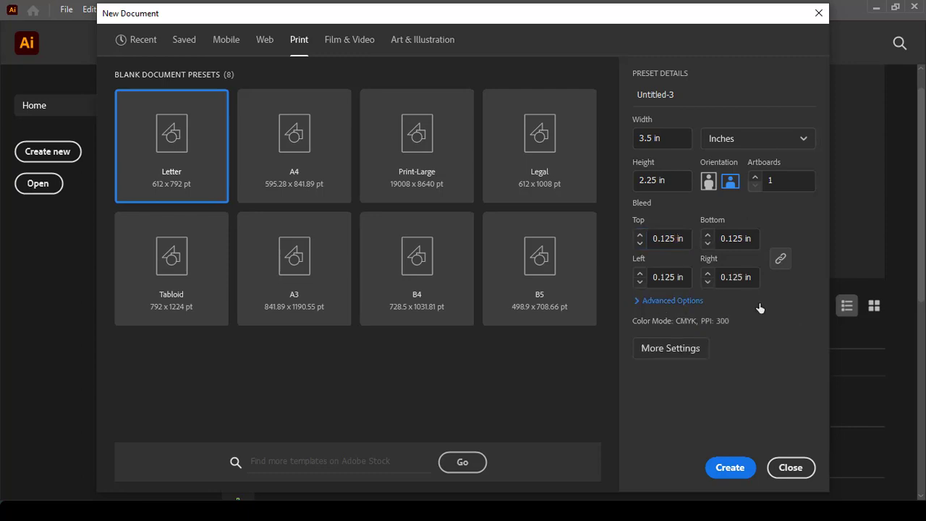
{"action": "left_click", "coordinate": [637, 301]}
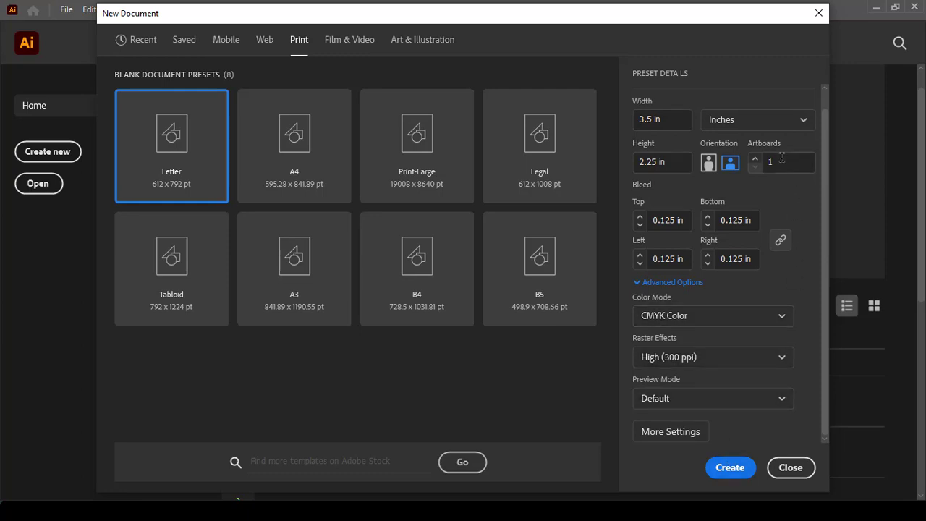
{"action": "left_click_drag", "start_coordinate": [781, 160], "coordinate": [741, 160]}
{"action": "type", "text": "2"}
{"action": "left_click", "coordinate": [741, 469]}
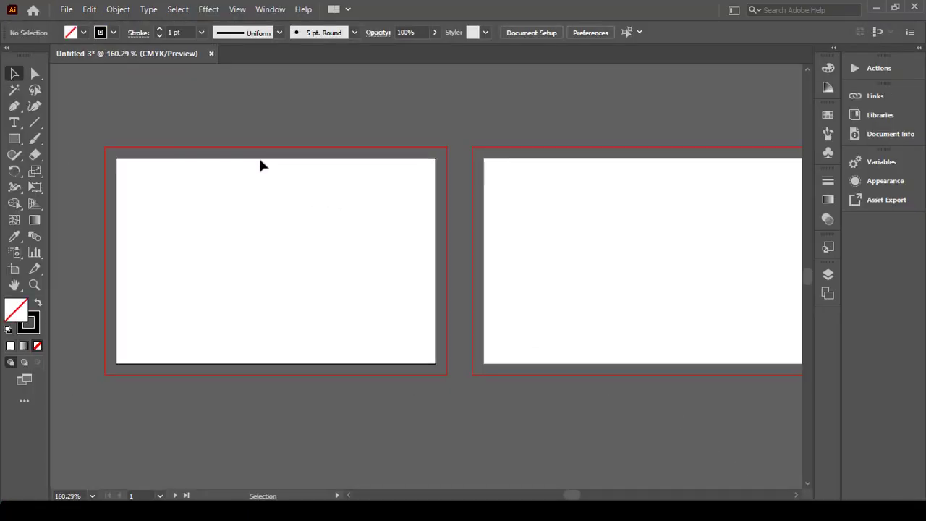
Step: Draw a 3.5 × 2.25 in rectangle centred on the first artboard
{"action": "left_click", "coordinate": [14, 139]}
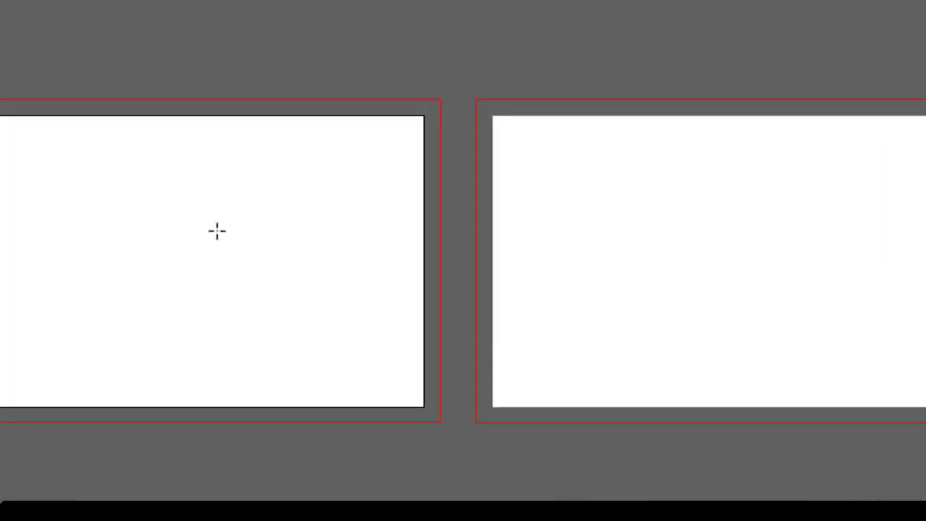
{"action": "left_click", "coordinate": [290, 238]}
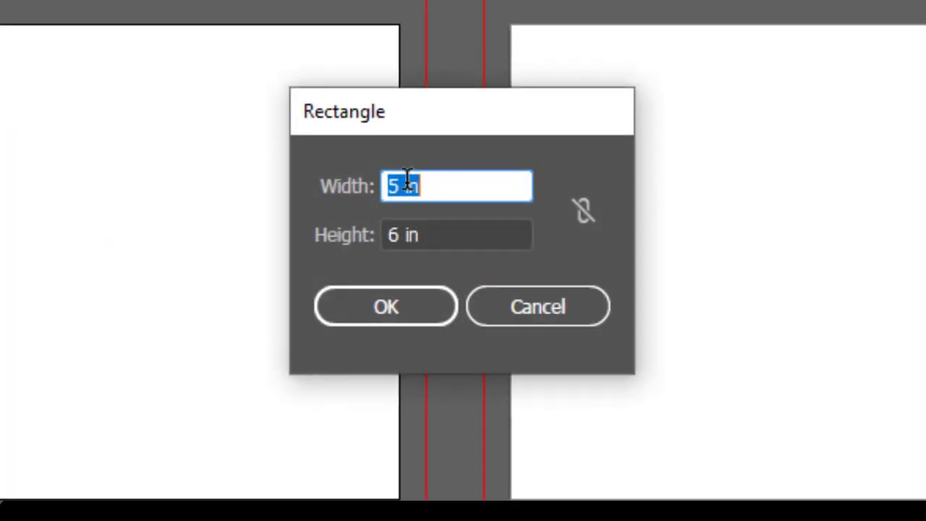
{"action": "type", "text": "3.5"}
{"action": "double_click", "coordinate": [391, 233]}
{"action": "type", "text": "3."}
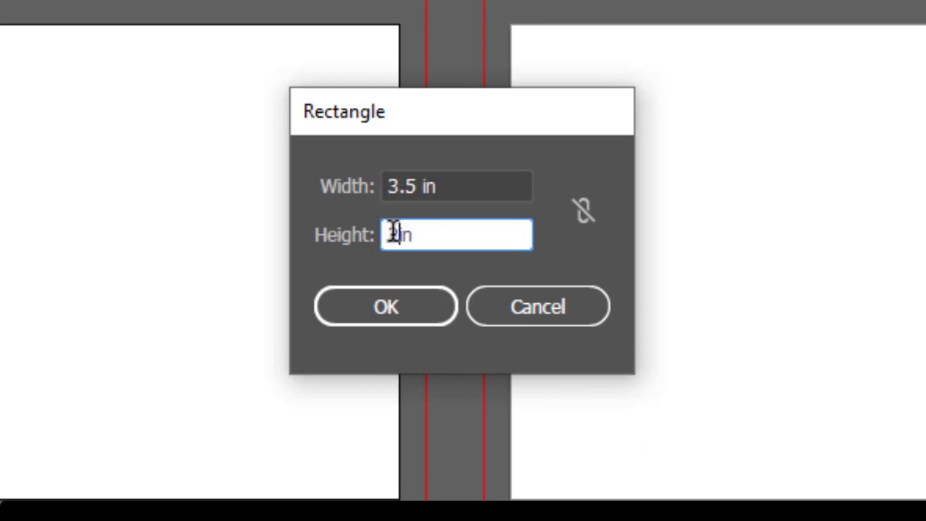
{"action": "type", "text": "25"}
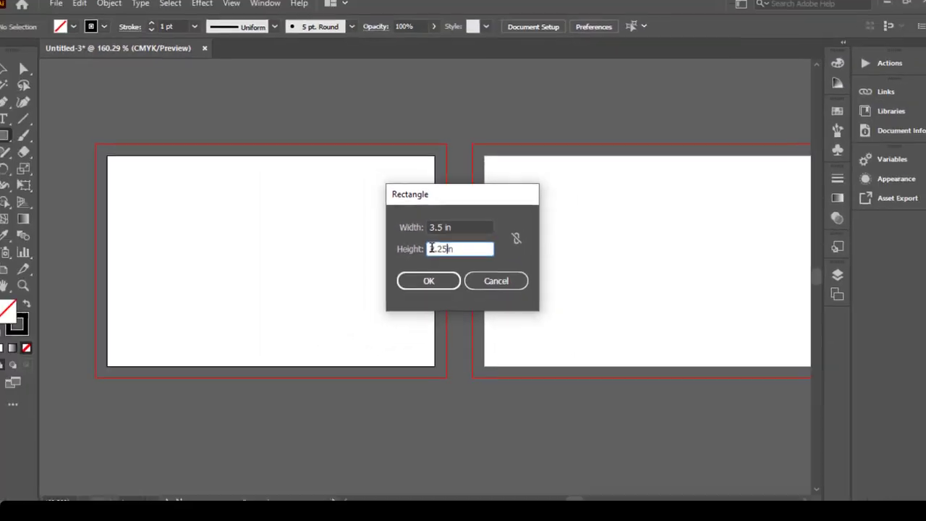
{"action": "left_click", "coordinate": [446, 281]}
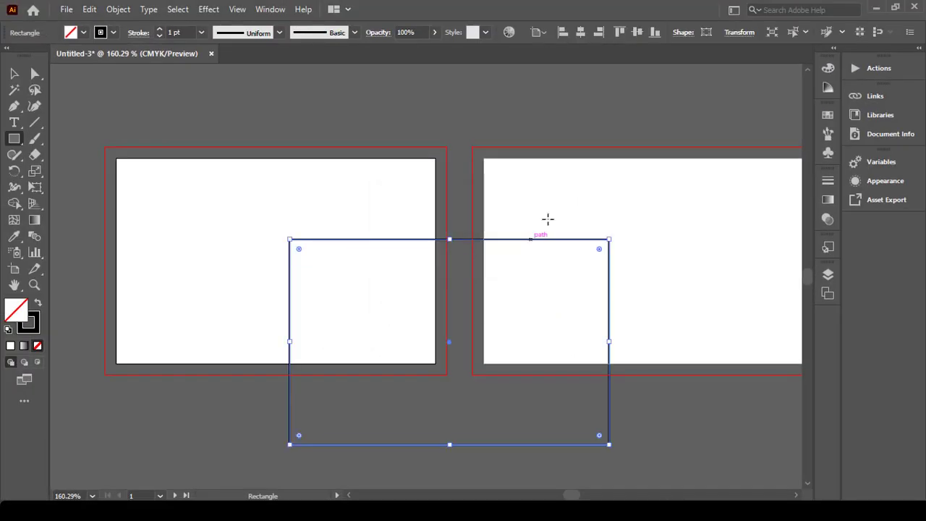
{"action": "left_click", "coordinate": [580, 33]}
{"action": "left_click", "coordinate": [636, 34]}
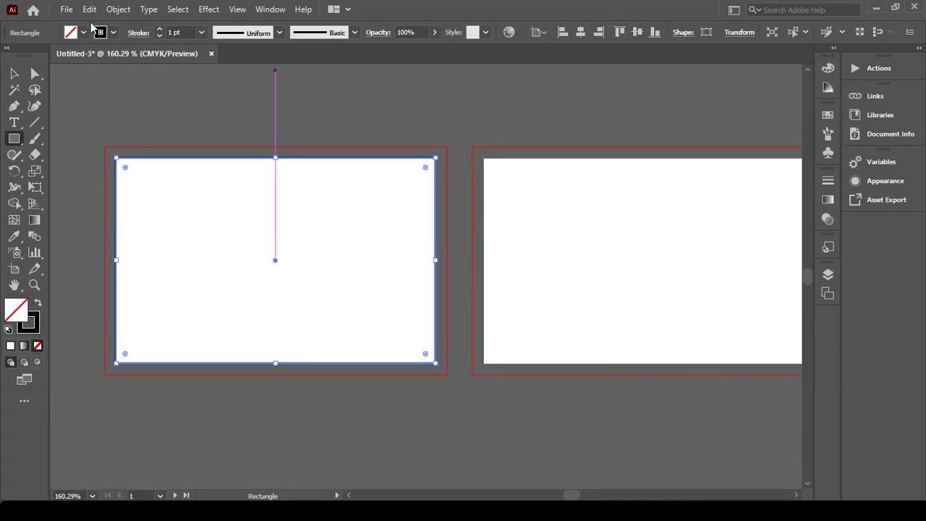
Step: Offset the rectangle's path by -0.125 in to make an inset safe-area copy
{"action": "left_click", "coordinate": [118, 9]}
{"action": "mouse_move", "coordinate": [193, 334]}
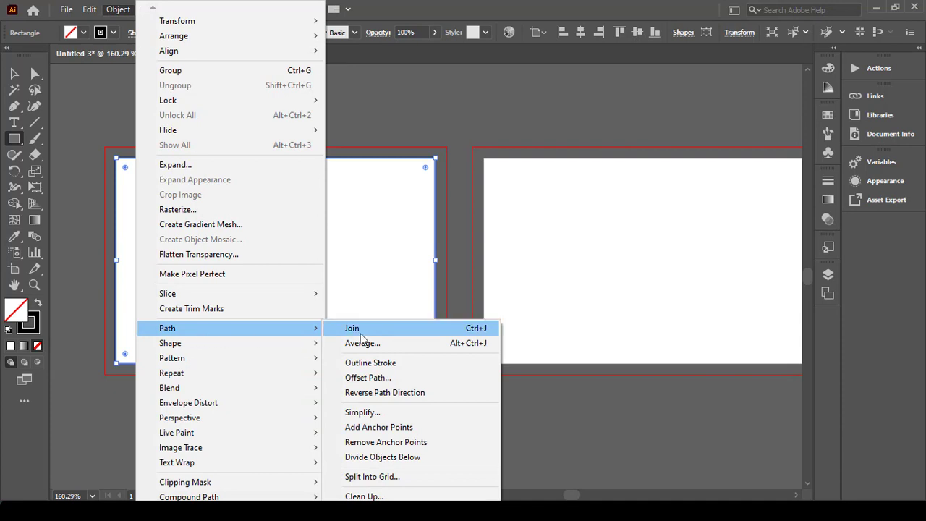
{"action": "left_click", "coordinate": [366, 382]}
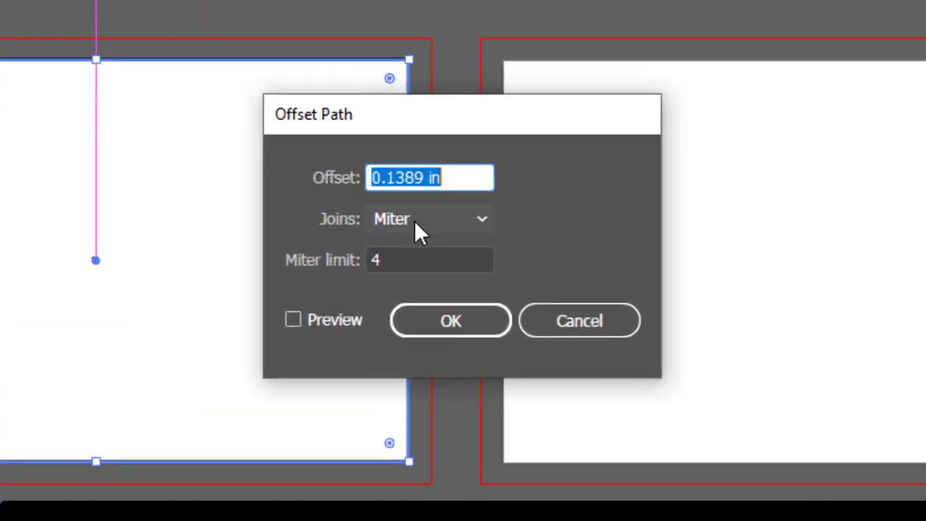
{"action": "type", "text": "-.12"}
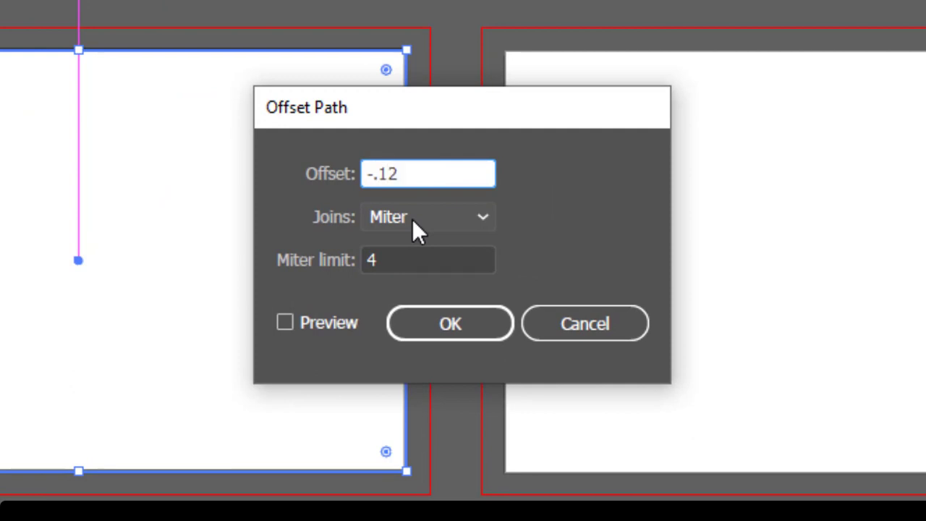
{"action": "type", "text": "5"}
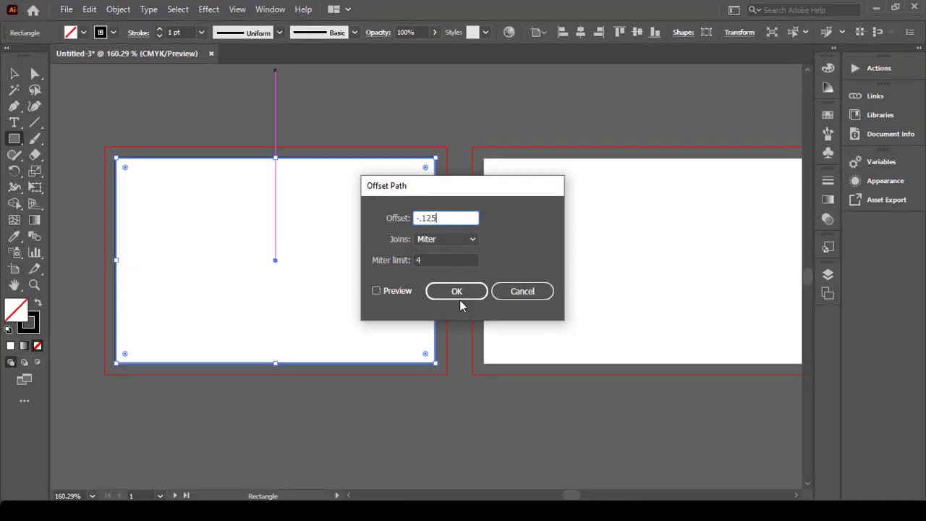
{"action": "left_click", "coordinate": [466, 290]}
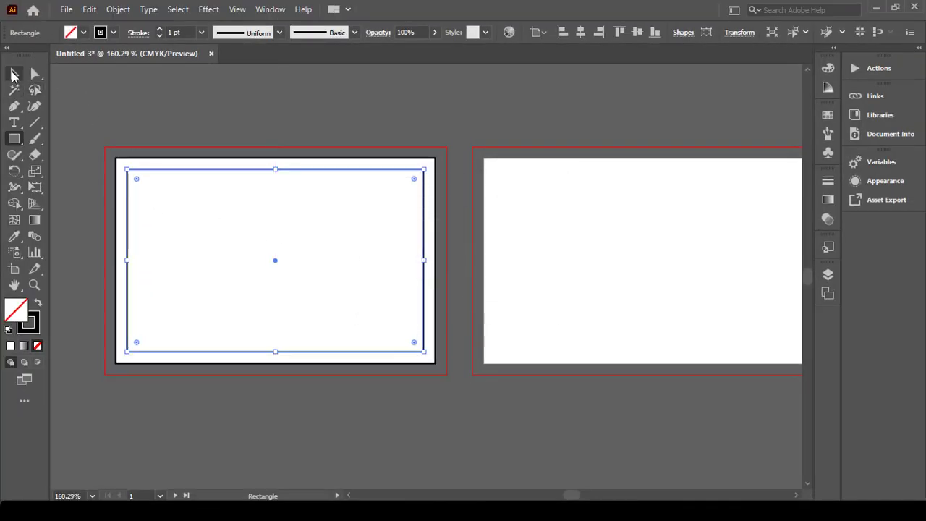
Step: Duplicate both rectangles onto the second artboard and turn all four into guides
{"action": "left_click", "coordinate": [14, 74]}
{"action": "left_click", "coordinate": [145, 95]}
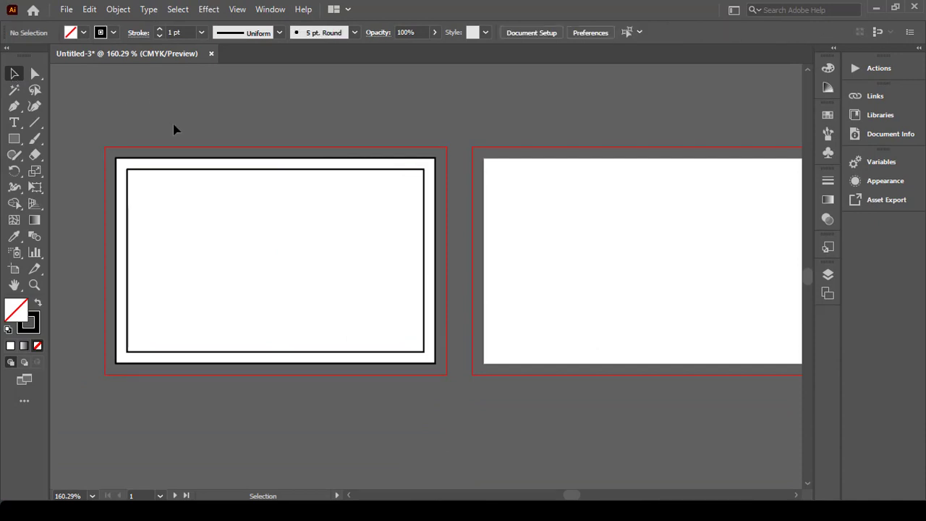
{"action": "left_click_drag", "start_coordinate": [161, 152], "coordinate": [246, 203]}
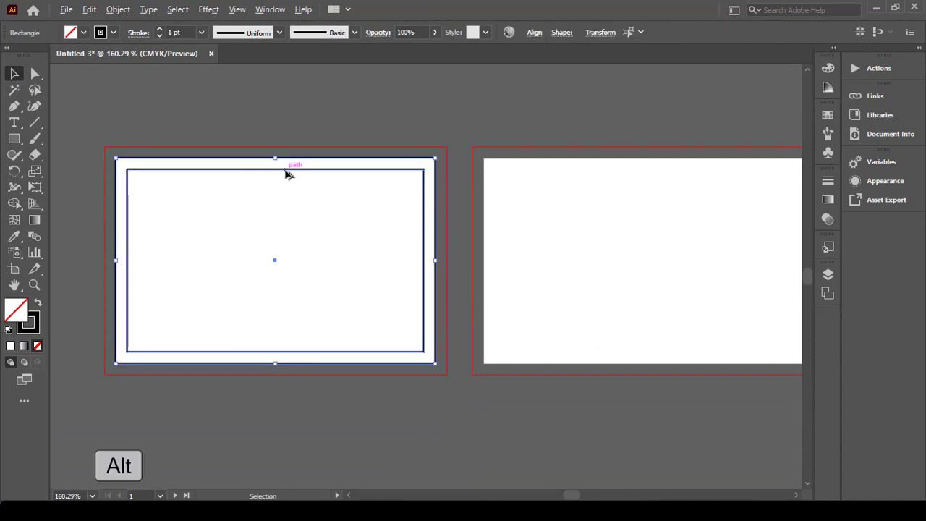
{"action": "left_click_drag", "start_coordinate": [286, 174], "coordinate": [654, 174]}
{"action": "scroll", "coordinate": [666, 182], "scroll_direction": "right", "scroll_amount": 3}
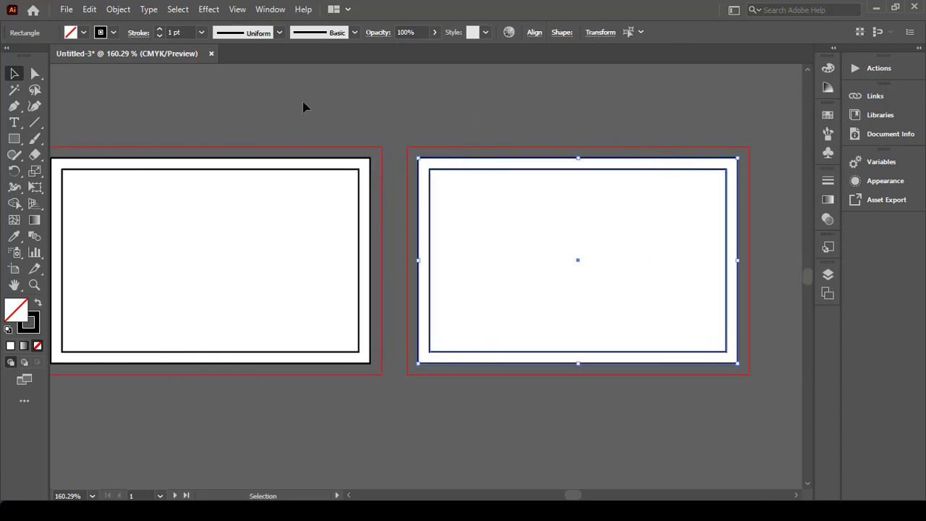
{"action": "key", "text": "ctrl+a"}
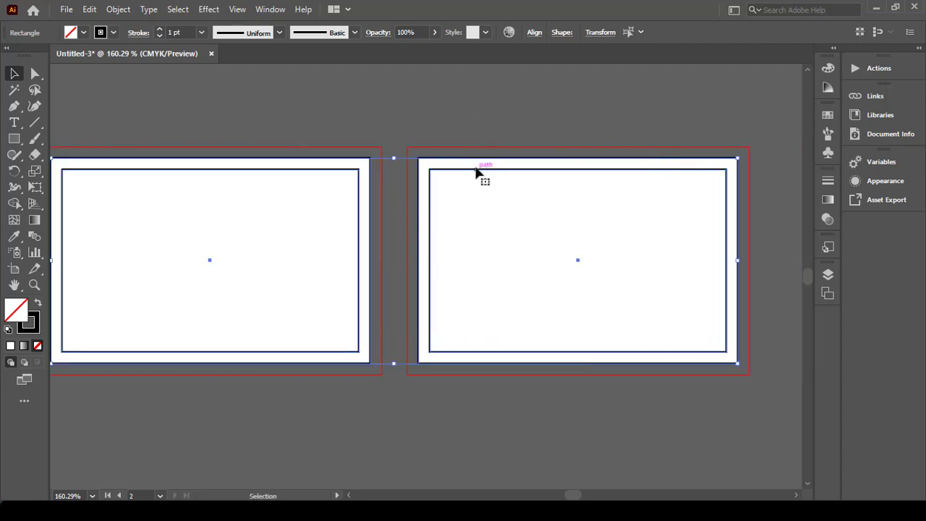
{"action": "right_click", "coordinate": [476, 172]}
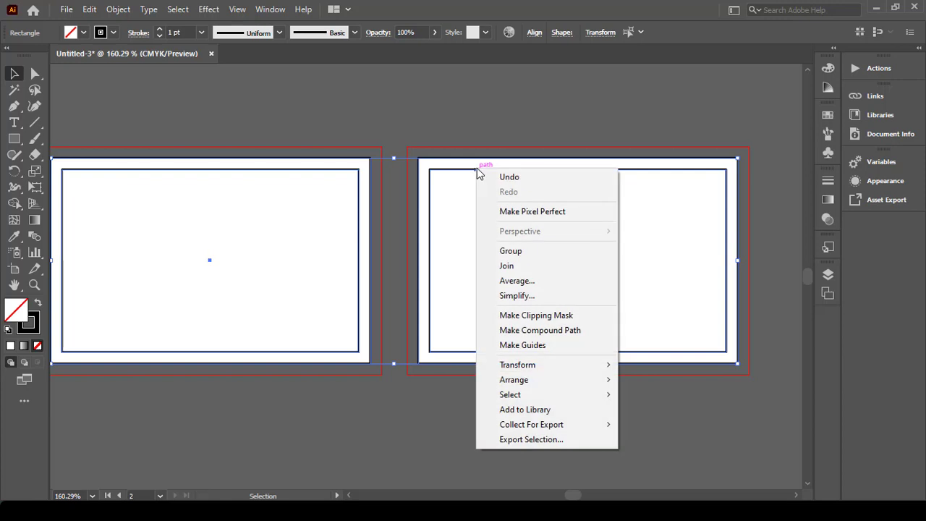
{"action": "left_click", "coordinate": [546, 346]}
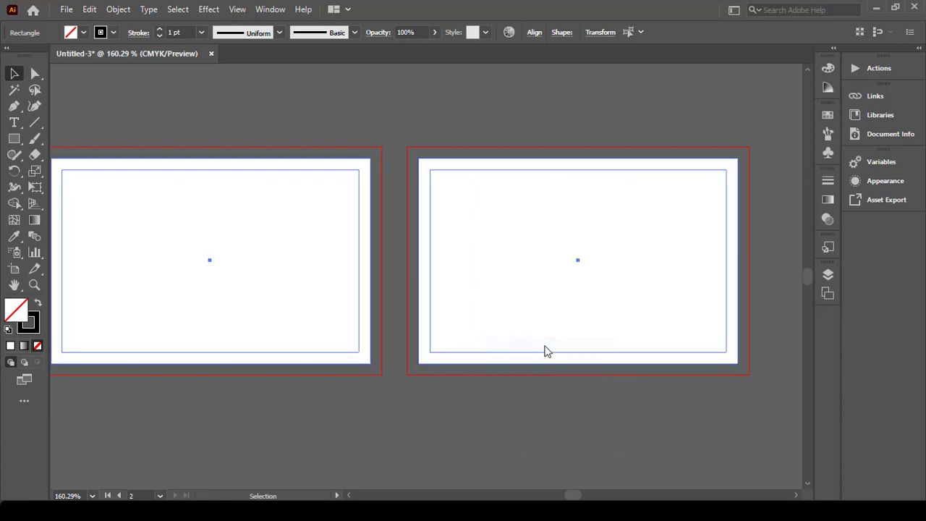
Step: Rename Layer 1 to G, add a new layer above it, and lock G
{"action": "left_click", "coordinate": [827, 275]}
{"action": "double_click", "coordinate": [738, 288]}
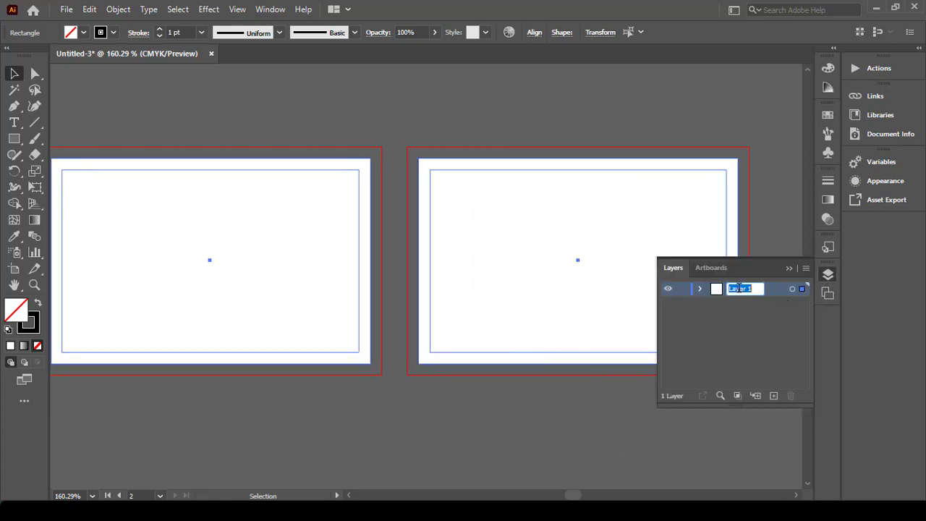
{"action": "type", "text": "G"}
{"action": "left_click", "coordinate": [700, 312]}
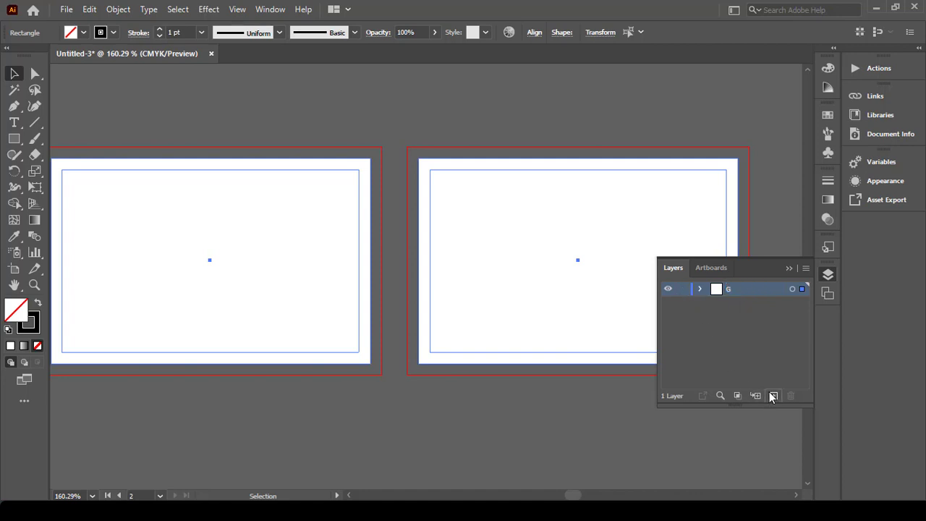
{"action": "left_click", "coordinate": [773, 396]}
{"action": "left_click", "coordinate": [682, 304]}
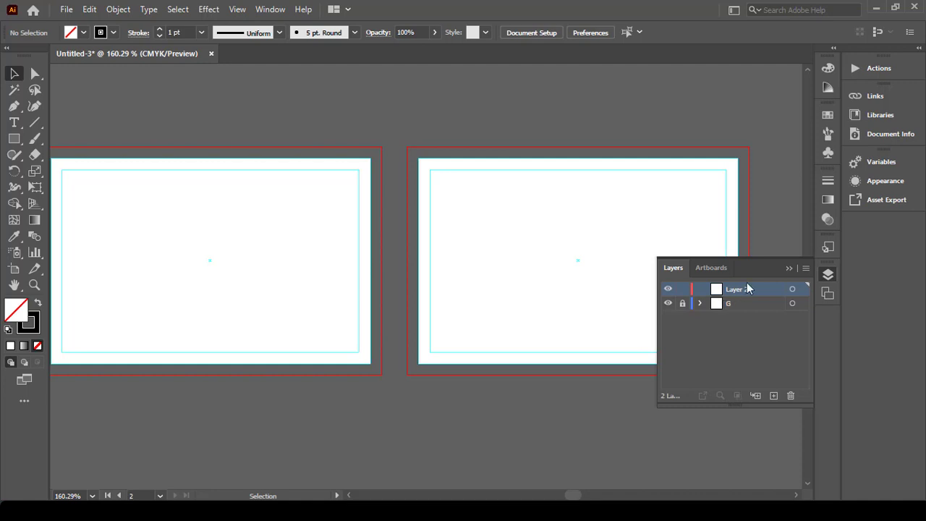
{"action": "left_click", "coordinate": [787, 268]}
Step: Draw a rectangle from the artboard's top-left corner and a diagonal line across it
{"action": "scroll", "coordinate": [572, 279], "scroll_direction": "left", "scroll_amount": 4}
{"action": "scroll", "coordinate": [478, 249], "scroll_direction": "up", "scroll_amount": 1}
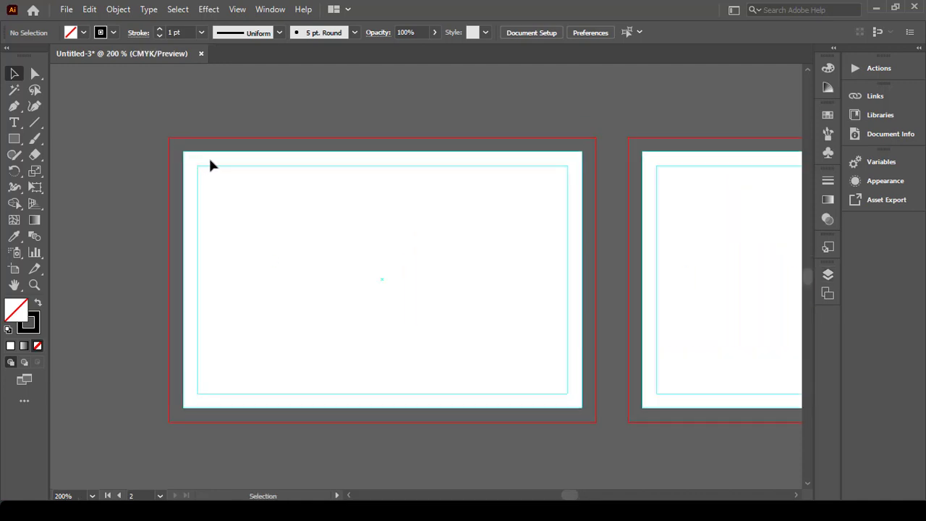
{"action": "left_click", "coordinate": [16, 139]}
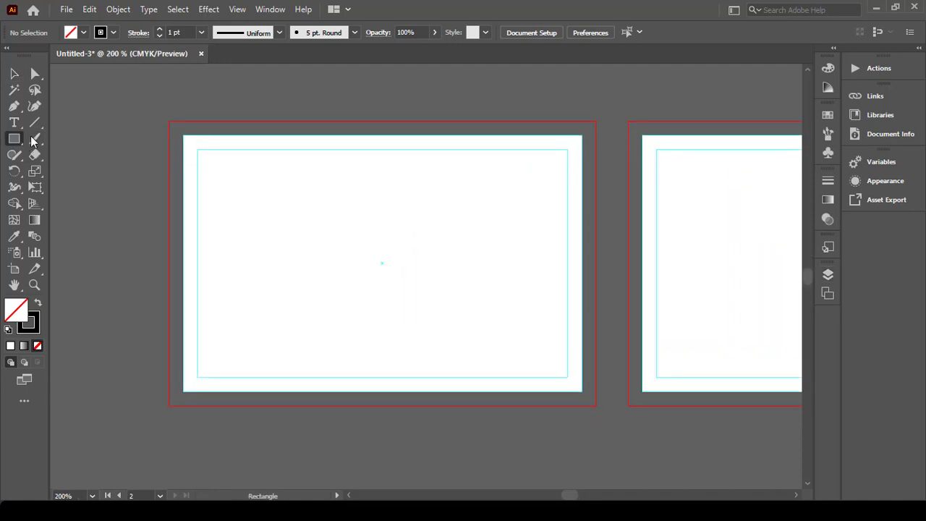
{"action": "left_click_drag", "start_coordinate": [183, 135], "coordinate": [382, 392]}
{"action": "left_click", "coordinate": [34, 123]}
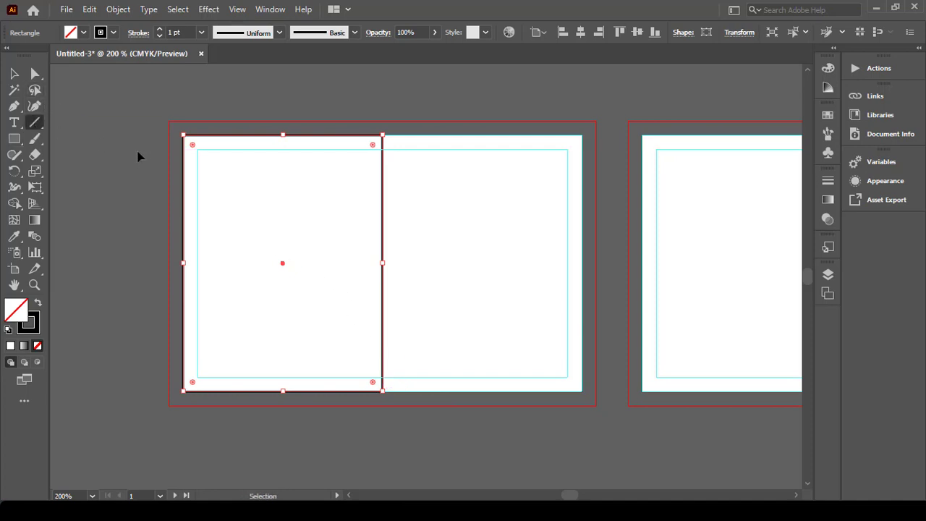
{"action": "key", "text": "ctrl+shift+a"}
{"action": "left_click_drag", "start_coordinate": [382, 135], "coordinate": [183, 391]}
Step: Split the rectangle along the diagonal with Shape Builder, removing the lower-right piece
{"action": "left_click", "coordinate": [15, 73]}
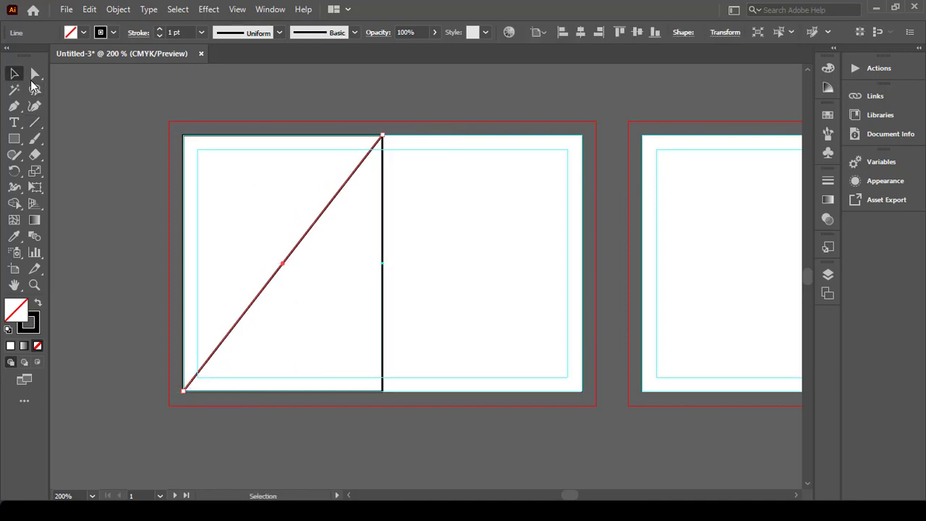
{"action": "left_click", "coordinate": [386, 292], "text": "shift"}
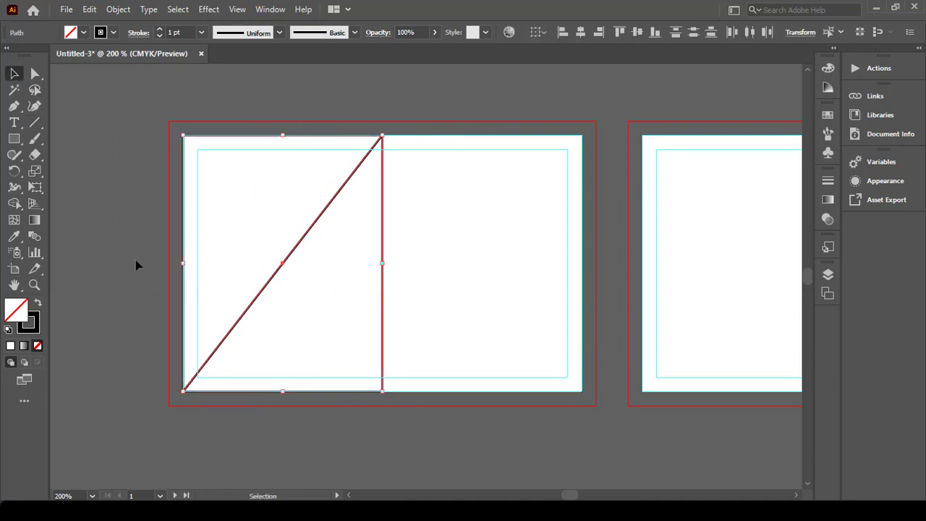
{"action": "left_click", "coordinate": [14, 203]}
{"action": "left_click", "coordinate": [364, 290], "text": "alt"}
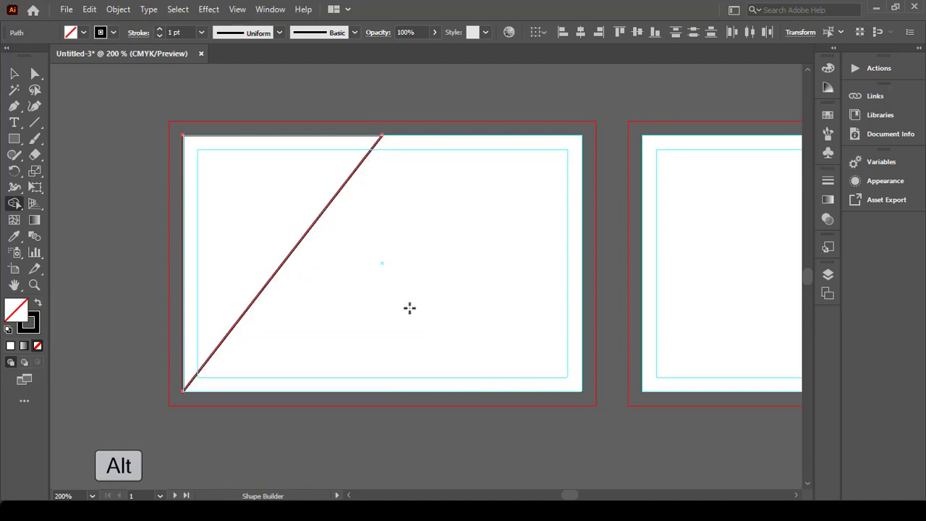
Step: Give the upper-left triangle a dark blue fill and no stroke
{"action": "left_click", "coordinate": [14, 73]}
{"action": "left_click_drag", "start_coordinate": [185, 113], "coordinate": [219, 147]}
{"action": "left_click", "coordinate": [83, 33]}
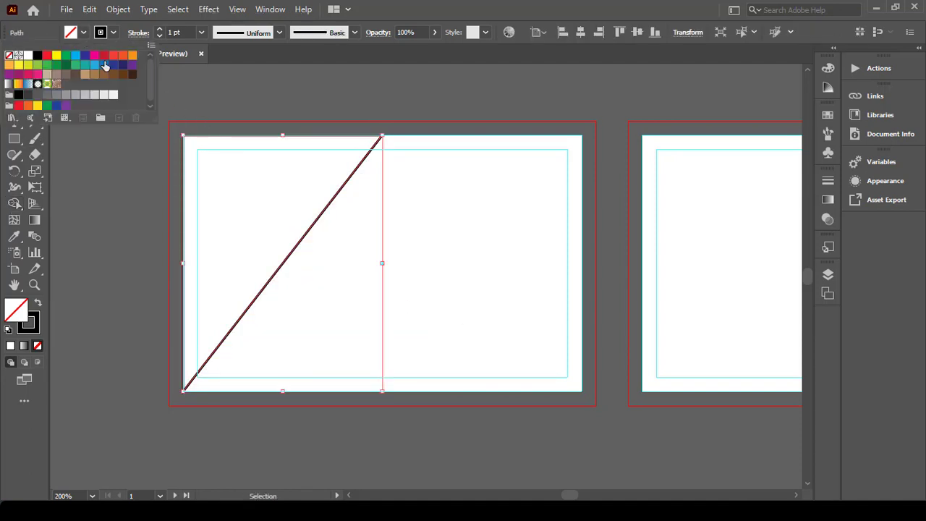
{"action": "left_click", "coordinate": [113, 65]}
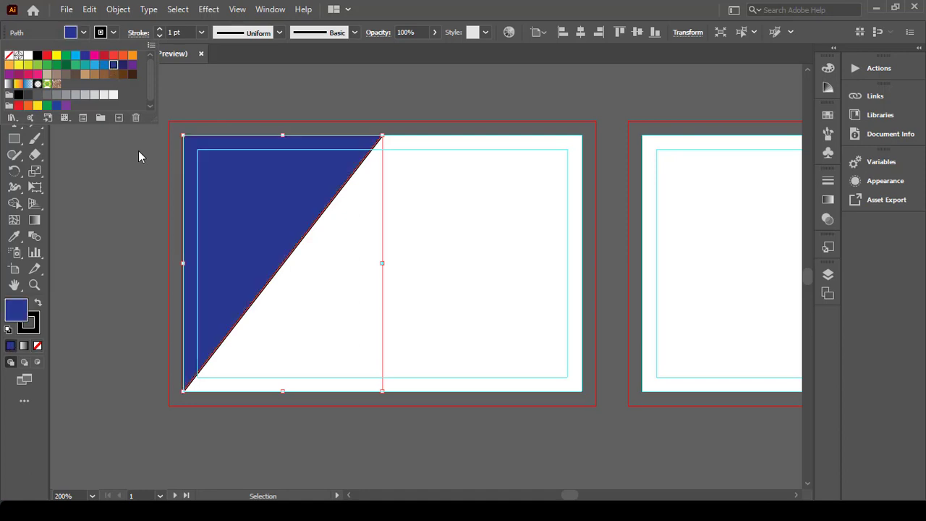
{"action": "left_click", "coordinate": [113, 32]}
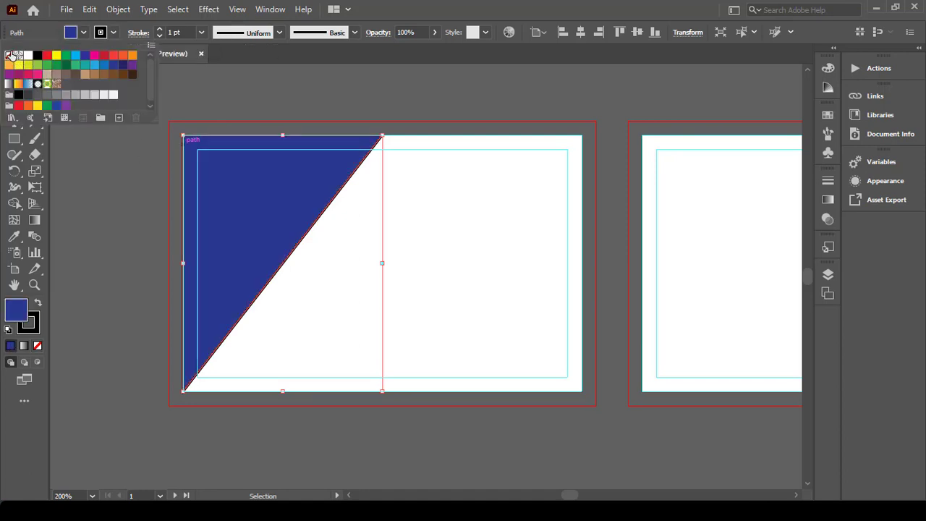
{"action": "left_click", "coordinate": [10, 55]}
{"action": "left_click", "coordinate": [120, 190]}
Step: Delete the leftover diagonal line
{"action": "left_click", "coordinate": [119, 195]}
{"action": "left_click", "coordinate": [347, 180]}
{"action": "key", "text": "Delete"}
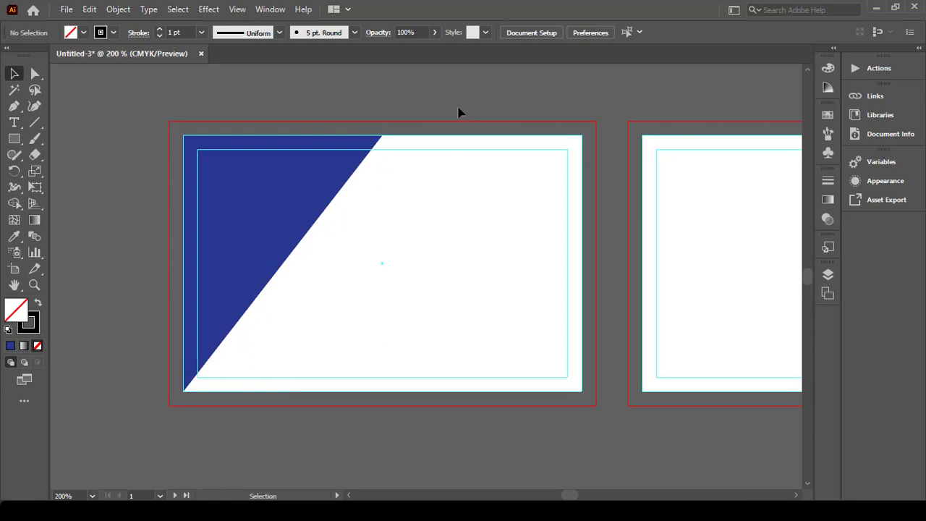
Step: Duplicate the dark blue triangle, rotate and widen the copy along the bottom, and fill it light blue
{"action": "left_click", "coordinate": [320, 181]}
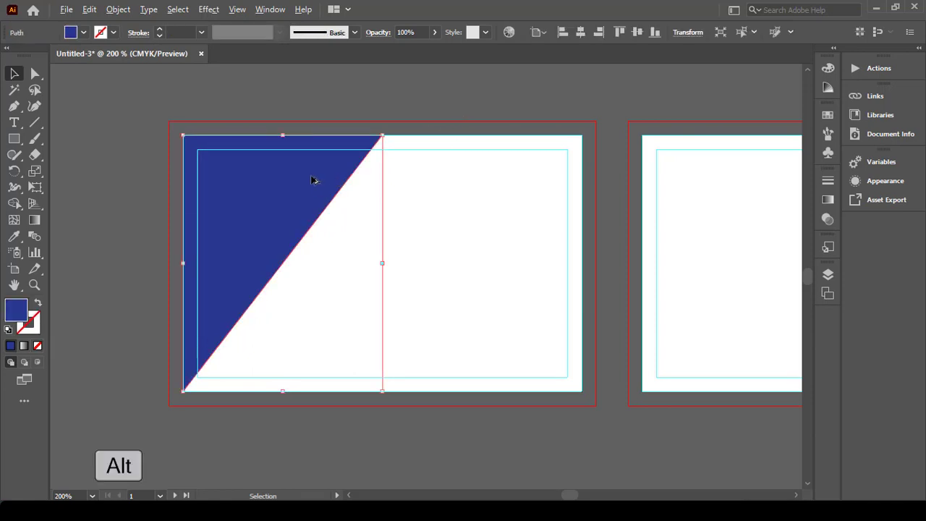
{"action": "left_click_drag", "start_coordinate": [312, 178], "coordinate": [334, 193]}
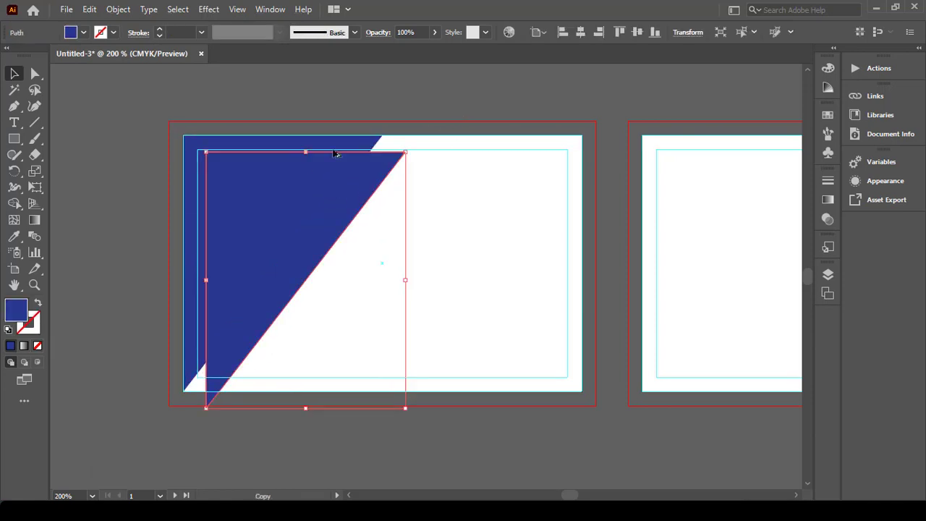
{"action": "left_click_drag", "start_coordinate": [308, 147], "coordinate": [284, 316]}
{"action": "left_click_drag", "start_coordinate": [438, 289], "coordinate": [469, 303]}
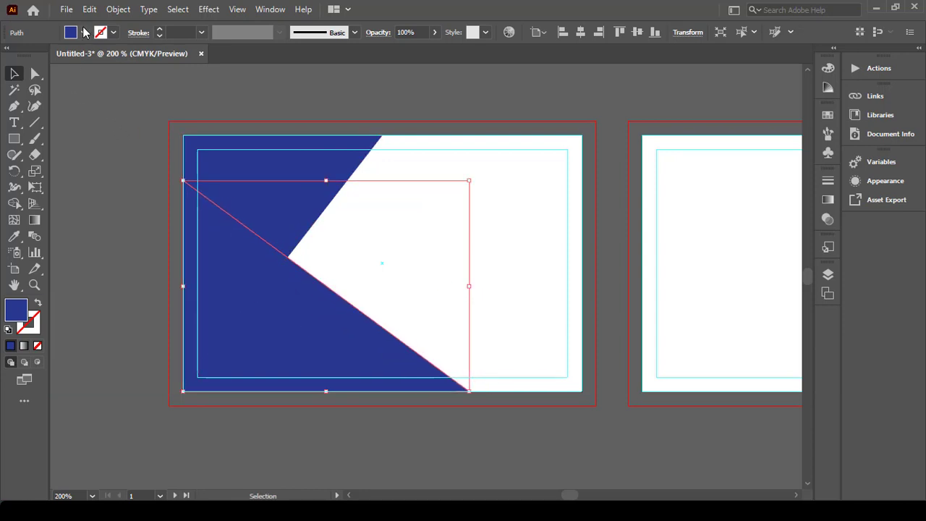
{"action": "left_click", "coordinate": [84, 32]}
{"action": "left_click", "coordinate": [75, 58]}
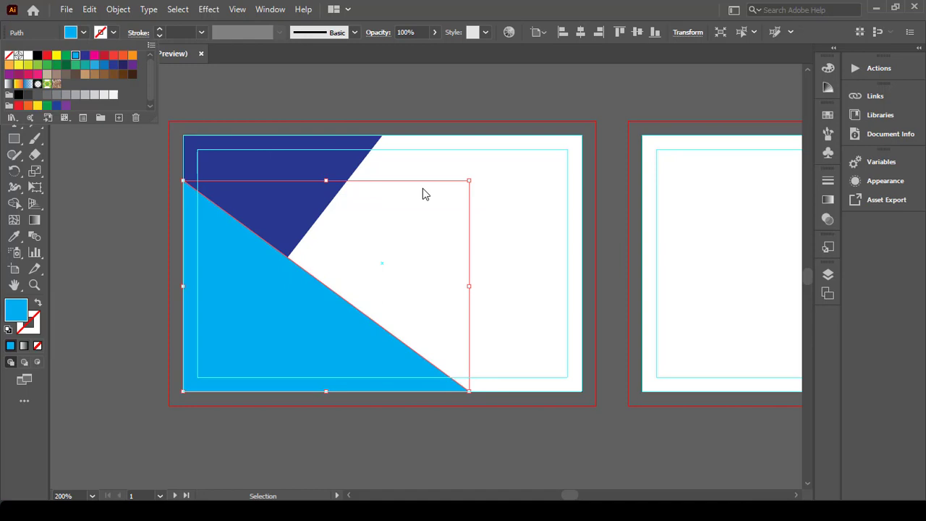
{"action": "left_click", "coordinate": [486, 174]}
{"action": "left_click", "coordinate": [13, 138]}
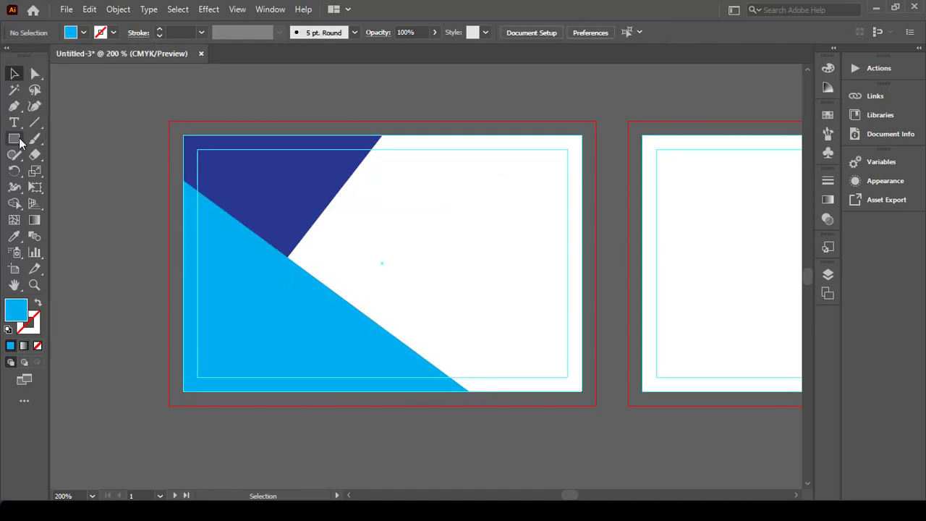
Step: Draw a thin bar near the card centre and round off its right-hand end
{"action": "left_click_drag", "start_coordinate": [308, 248], "coordinate": [463, 262]}
{"action": "key", "text": "ctrl+plus"}
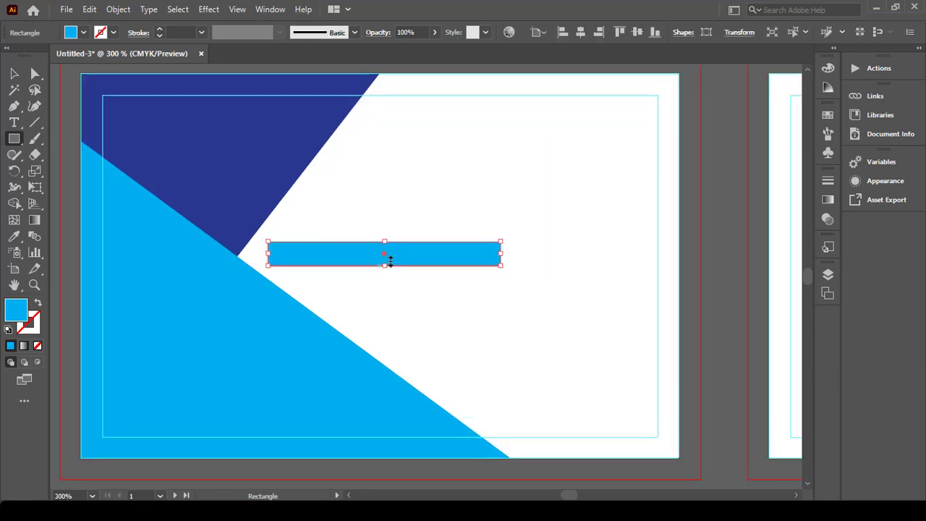
{"action": "left_click_drag", "start_coordinate": [385, 266], "coordinate": [396, 262]}
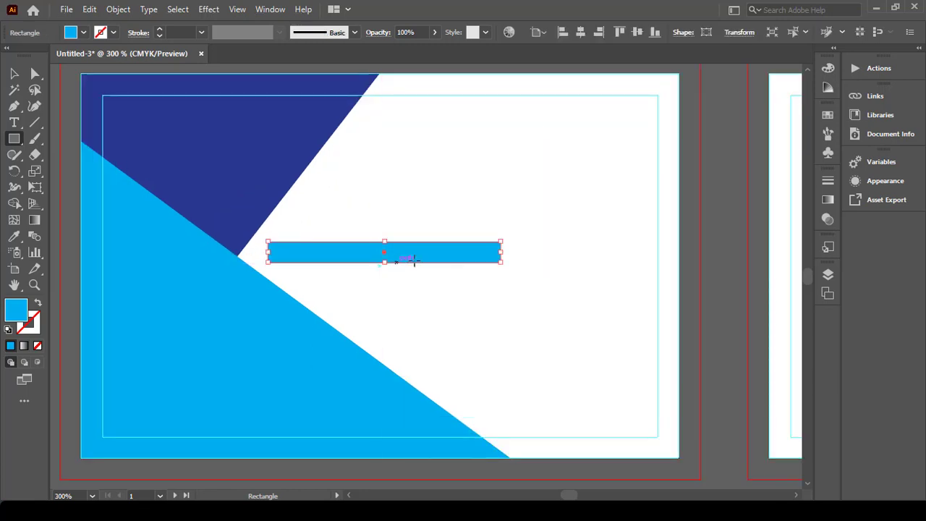
{"action": "left_click", "coordinate": [35, 73]}
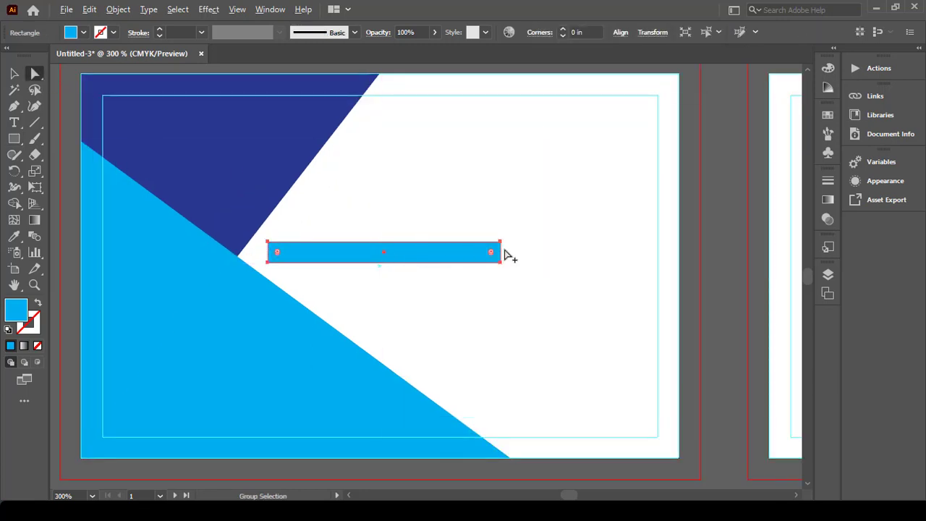
{"action": "scroll", "coordinate": [506, 254], "scroll_direction": "up", "scroll_amount": 2}
{"action": "left_click", "coordinate": [486, 243], "text": "shift"}
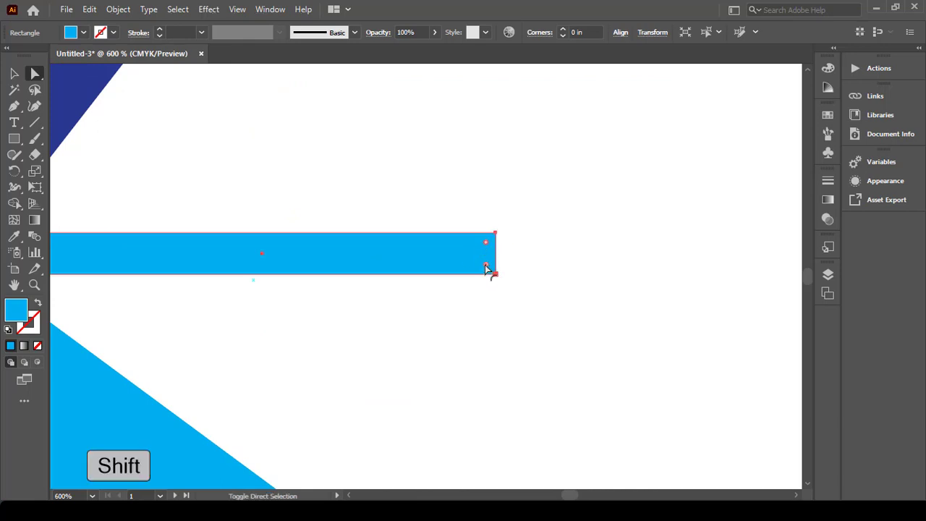
{"action": "left_click_drag", "start_coordinate": [486, 269], "coordinate": [355, 219]}
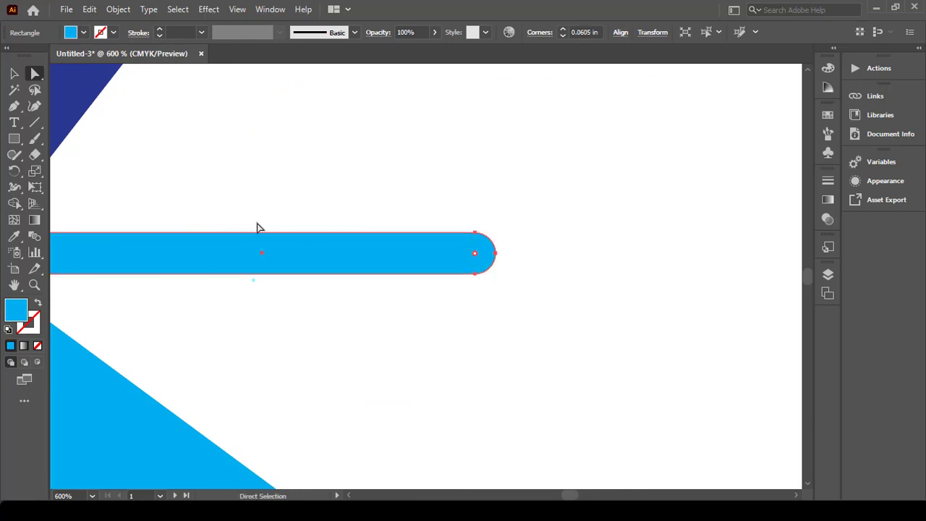
{"action": "key", "text": "v"}
{"action": "left_click", "coordinate": [297, 130]}
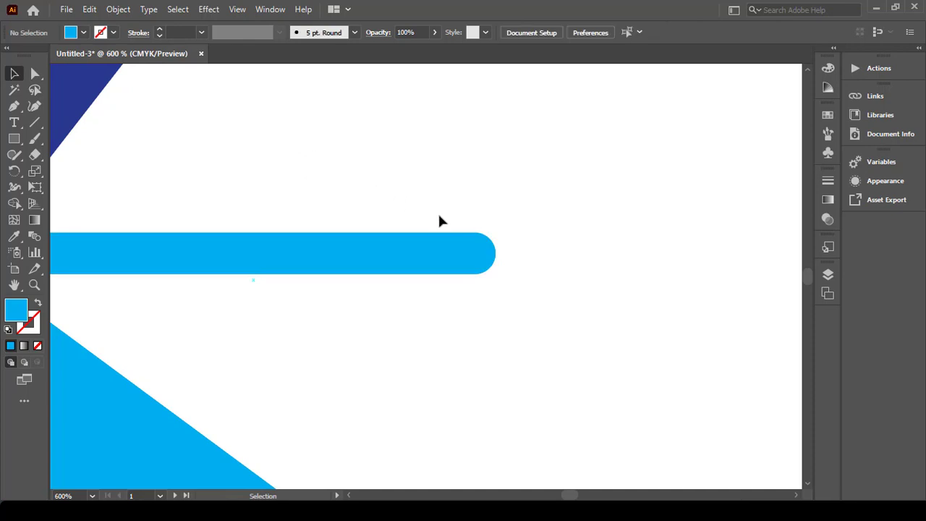
Step: Stretch the rounded bar further left and rotate it 45 degrees
{"action": "scroll", "coordinate": [438, 212], "scroll_direction": "down", "scroll_amount": 1}
{"action": "scroll", "coordinate": [445, 230], "scroll_direction": "left", "scroll_amount": 2}
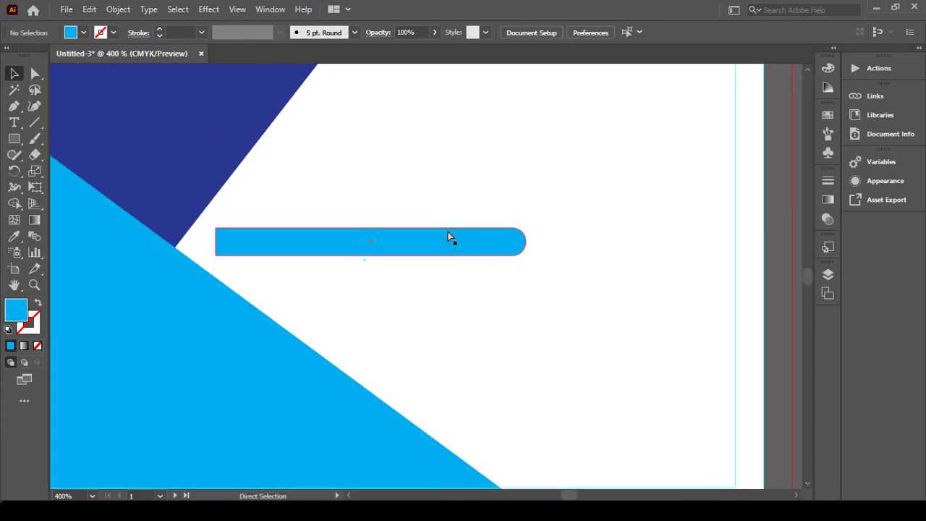
{"action": "left_click", "coordinate": [367, 243]}
{"action": "left_click_drag", "start_coordinate": [217, 241], "coordinate": [114, 241]}
{"action": "scroll", "coordinate": [478, 244], "scroll_direction": "down", "scroll_amount": 1}
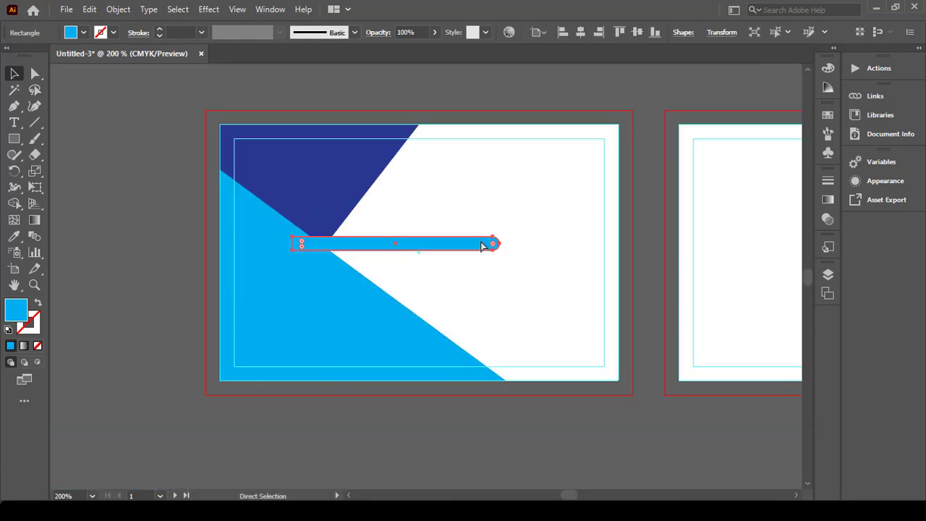
{"action": "left_click", "coordinate": [489, 213]}
{"action": "left_click", "coordinate": [459, 245]}
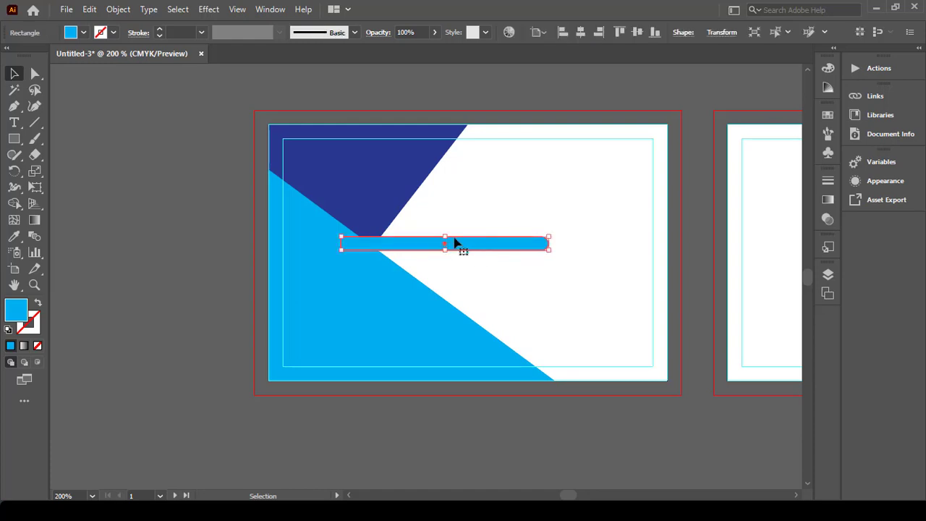
{"action": "left_click_drag", "start_coordinate": [446, 232], "coordinate": [458, 371]}
Step: Copy the diagonal bar in front, rotate the copy horizontal and move it up-left
{"action": "scroll", "coordinate": [492, 338], "scroll_direction": "up", "scroll_amount": 2}
{"action": "key", "text": "ctrl+c"}
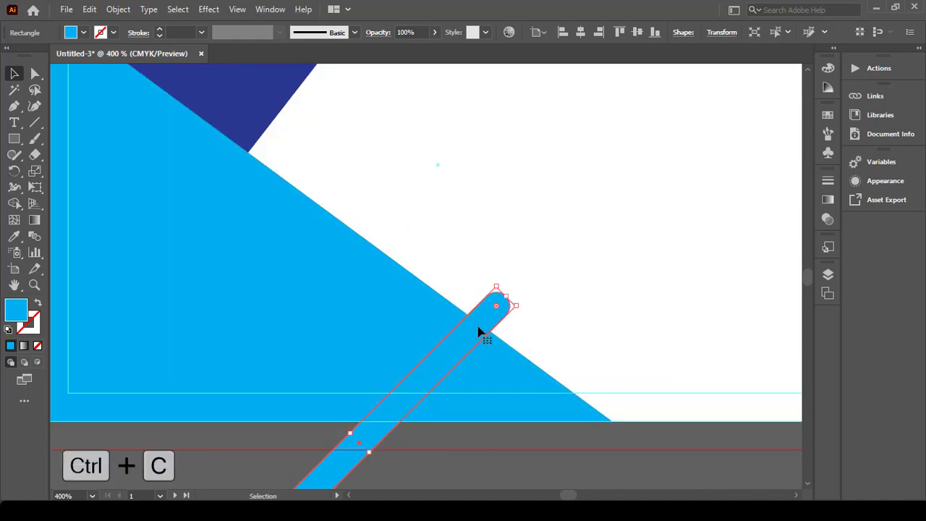
{"action": "key", "text": "ctrl+f"}
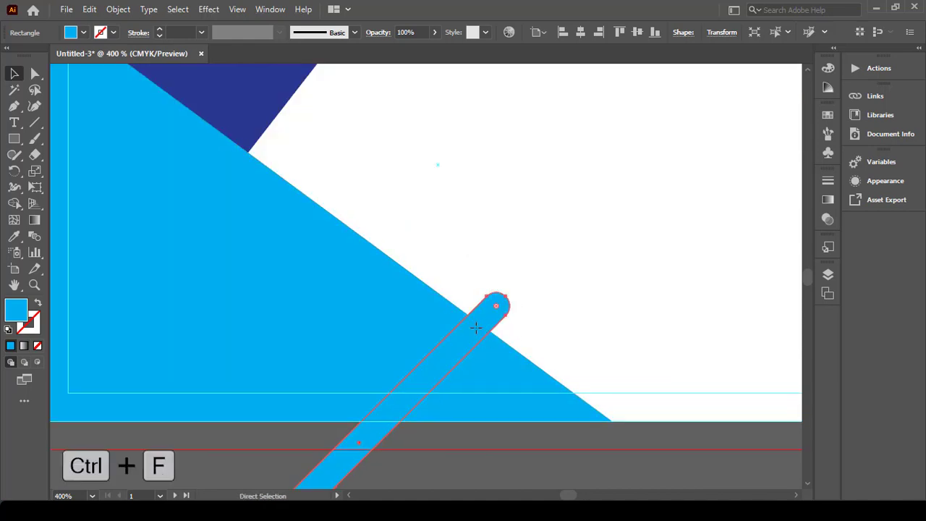
{"action": "left_click_drag", "start_coordinate": [480, 331], "coordinate": [555, 358]}
{"action": "left_click_drag", "start_coordinate": [521, 401], "coordinate": [455, 298]}
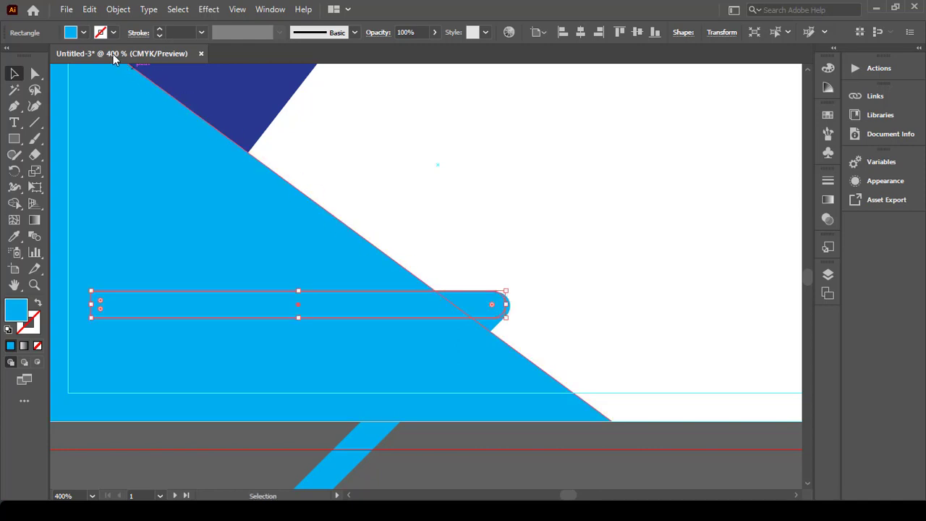
Step: Fill the horizontal bar with a darker blue
{"action": "left_click", "coordinate": [84, 32]}
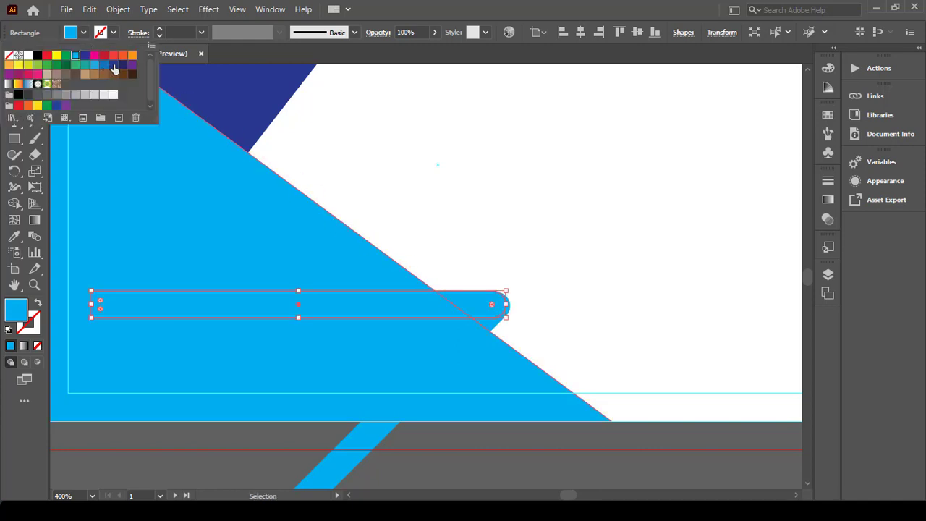
{"action": "left_click", "coordinate": [104, 65]}
{"action": "left_click", "coordinate": [512, 240]}
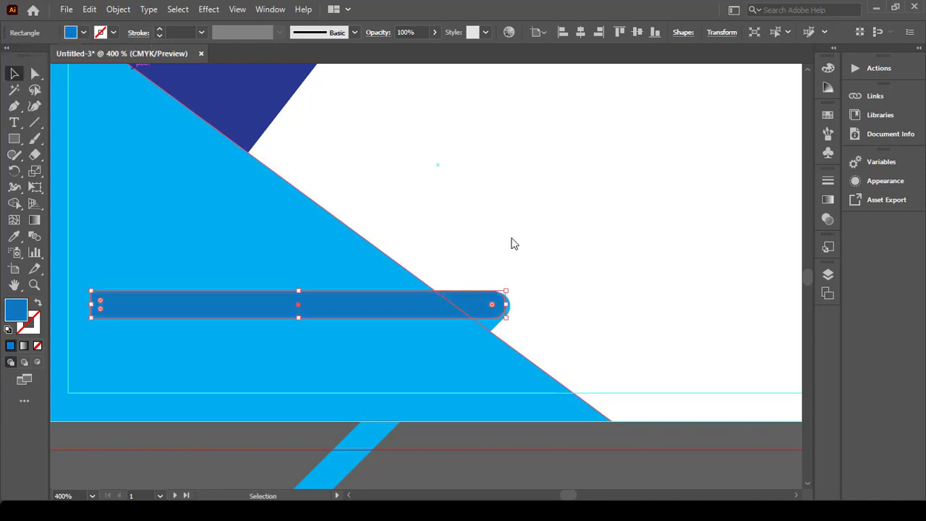
{"action": "left_click", "coordinate": [512, 240]}
Step: Line up the diagonal bar's tip with the end of the horizontal bar
{"action": "scroll", "coordinate": [504, 322], "scroll_direction": "up", "scroll_amount": 3}
{"action": "left_click_drag", "start_coordinate": [473, 315], "coordinate": [457, 310]}
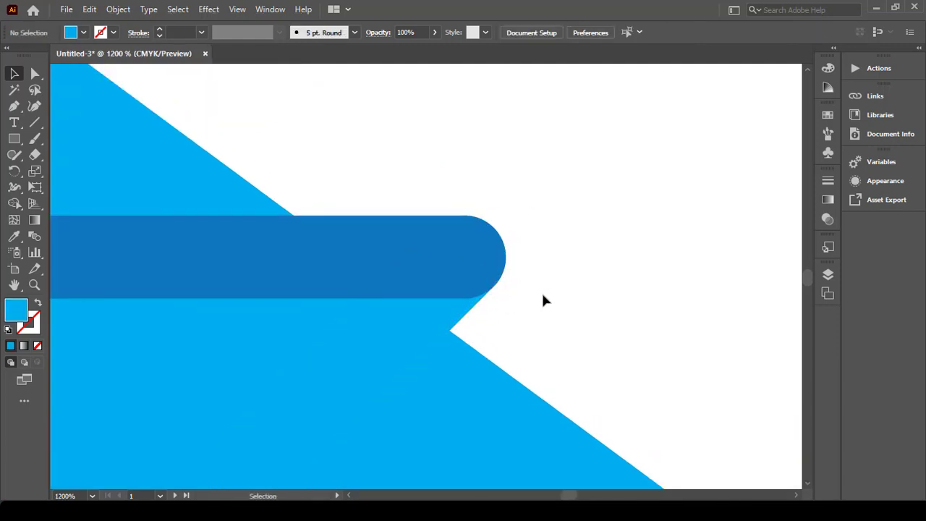
{"action": "left_click", "coordinate": [452, 315]}
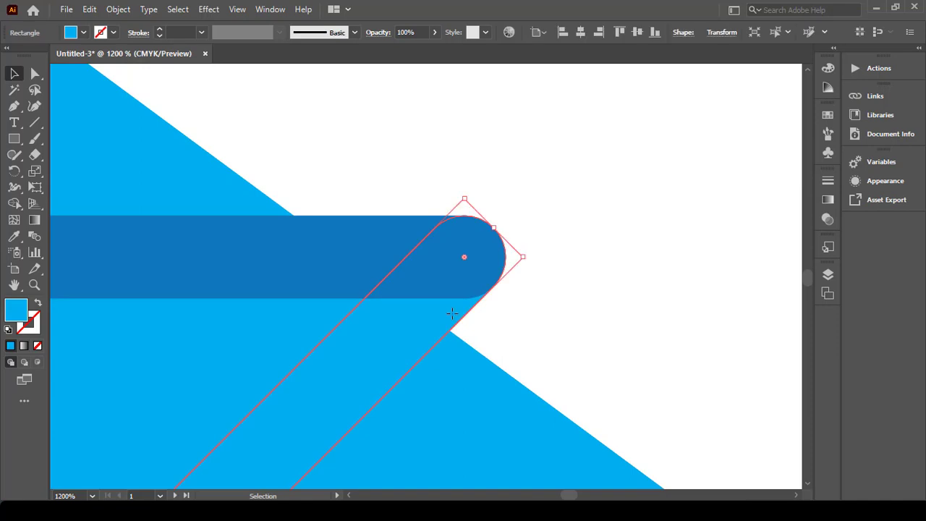
{"action": "scroll", "coordinate": [571, 303], "scroll_direction": "down", "scroll_amount": 3}
{"action": "scroll", "coordinate": [571, 304], "scroll_direction": "down", "scroll_amount": 1}
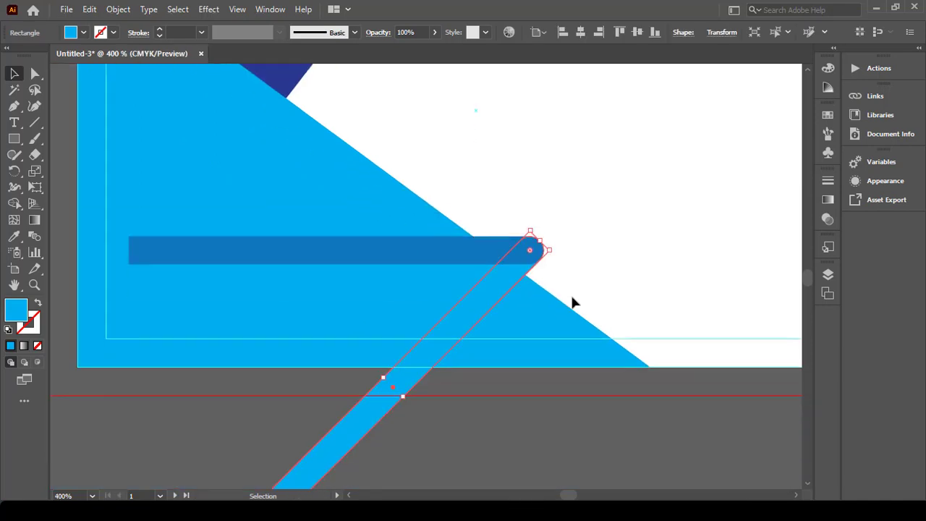
Step: Give the diagonal bar a gradient sampled from the light blue to the dark navy
{"action": "left_click", "coordinate": [24, 346]}
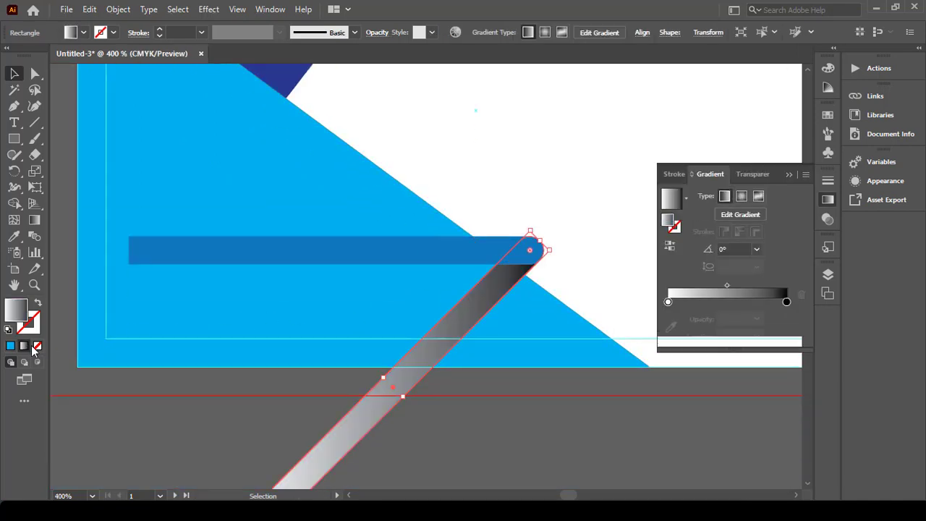
{"action": "left_click", "coordinate": [668, 301]}
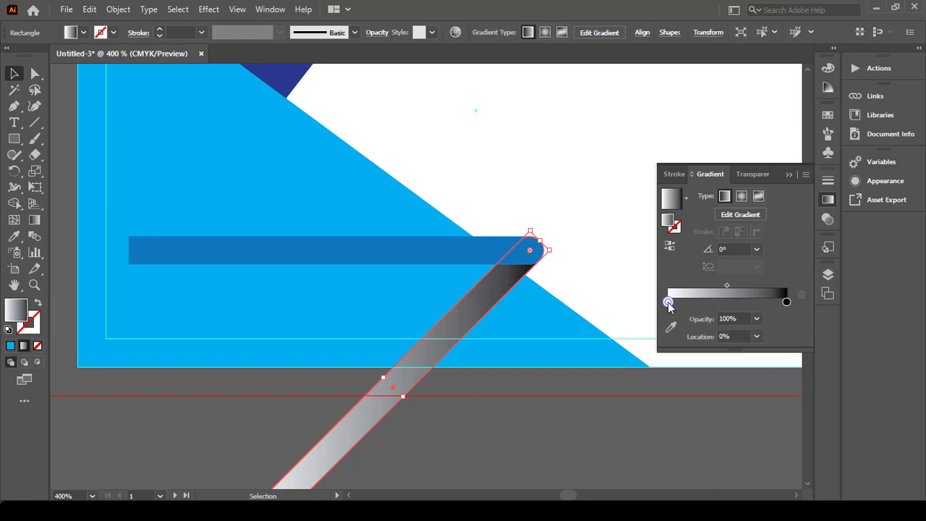
{"action": "left_click", "coordinate": [670, 326]}
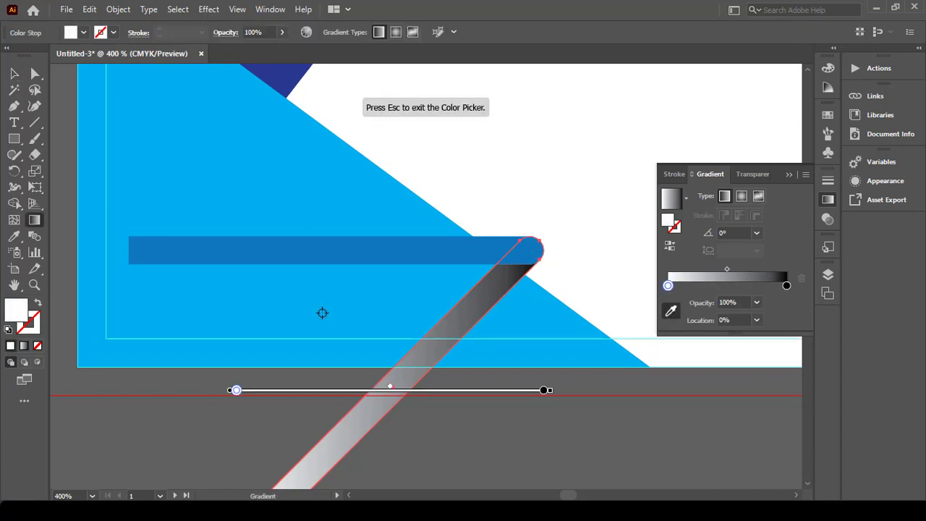
{"action": "left_click", "coordinate": [321, 313]}
{"action": "scroll", "coordinate": [627, 312], "scroll_direction": "up", "scroll_amount": 2}
{"action": "left_click", "coordinate": [786, 286]}
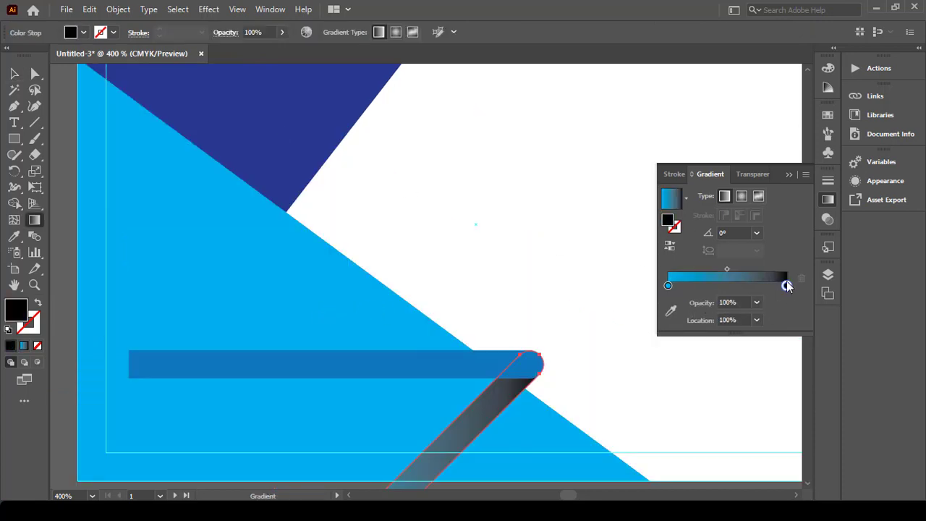
{"action": "left_click", "coordinate": [671, 311]}
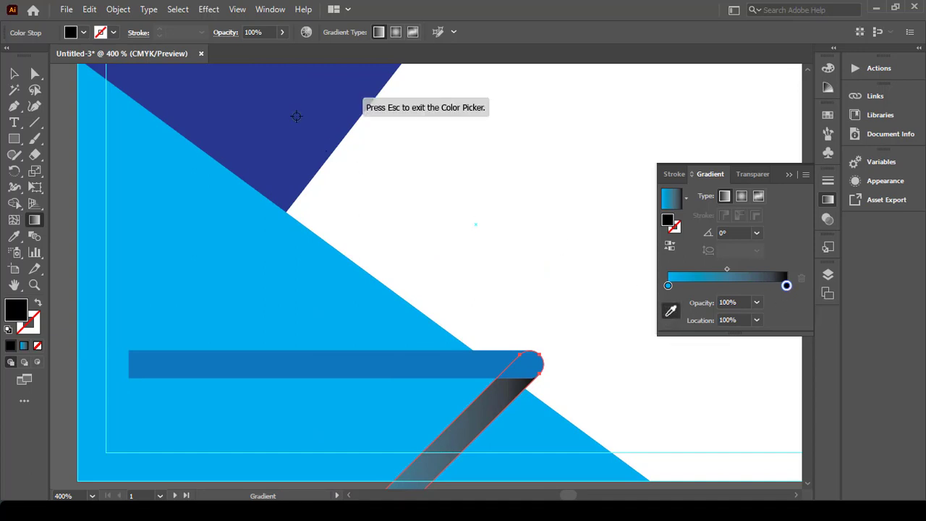
{"action": "left_click", "coordinate": [292, 109]}
{"action": "key", "text": "Escape"}
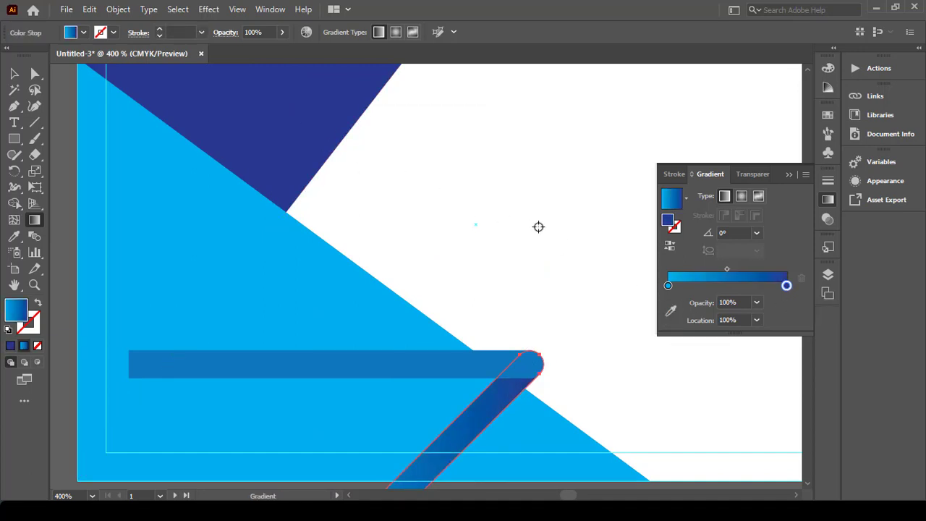
Step: Run the gradient from the stripe's lower end up to its rounded top
{"action": "scroll", "coordinate": [558, 230], "scroll_direction": "down", "scroll_amount": 2}
{"action": "scroll", "coordinate": [558, 231], "scroll_direction": "down", "scroll_amount": 1}
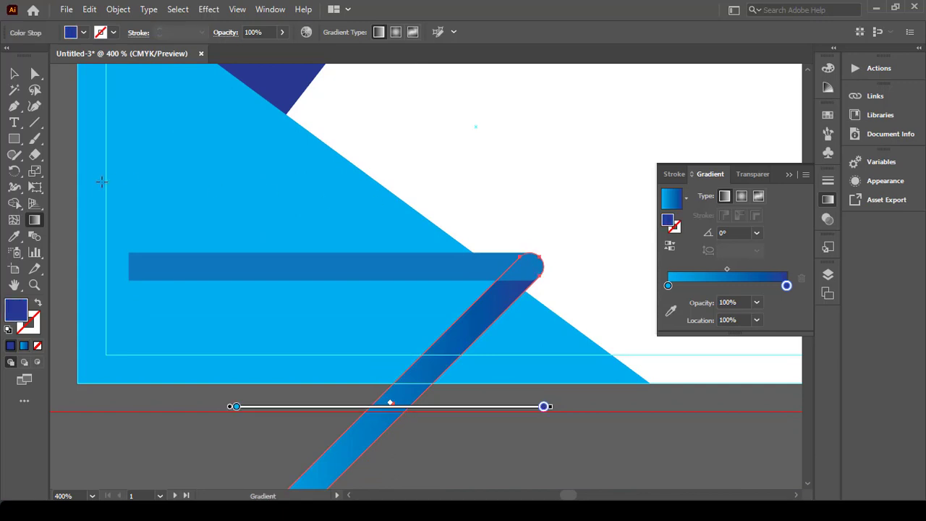
{"action": "left_click_drag", "start_coordinate": [554, 231], "coordinate": [399, 396]}
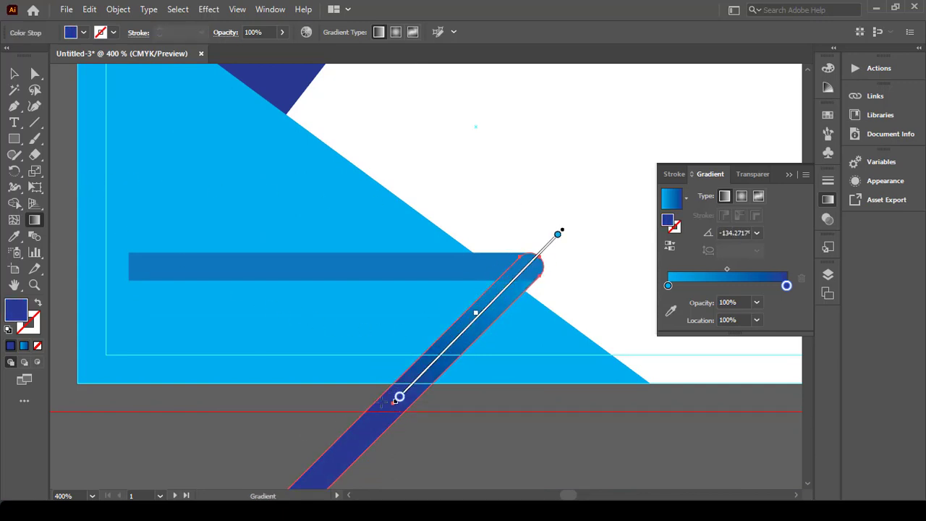
{"action": "key", "text": "ctrl+minus"}
{"action": "mouse_move", "coordinate": [306, 417]}
{"action": "left_mouse_down"}
{"action": "mouse_move", "coordinate": [413, 364]}
{"action": "mouse_move", "coordinate": [531, 221]}
{"action": "left_mouse_up"}
{"action": "mouse_move", "coordinate": [512, 221]}
{"action": "left_mouse_down"}
{"action": "mouse_move", "coordinate": [501, 219]}
{"action": "mouse_move", "coordinate": [514, 235]}
{"action": "left_mouse_up"}
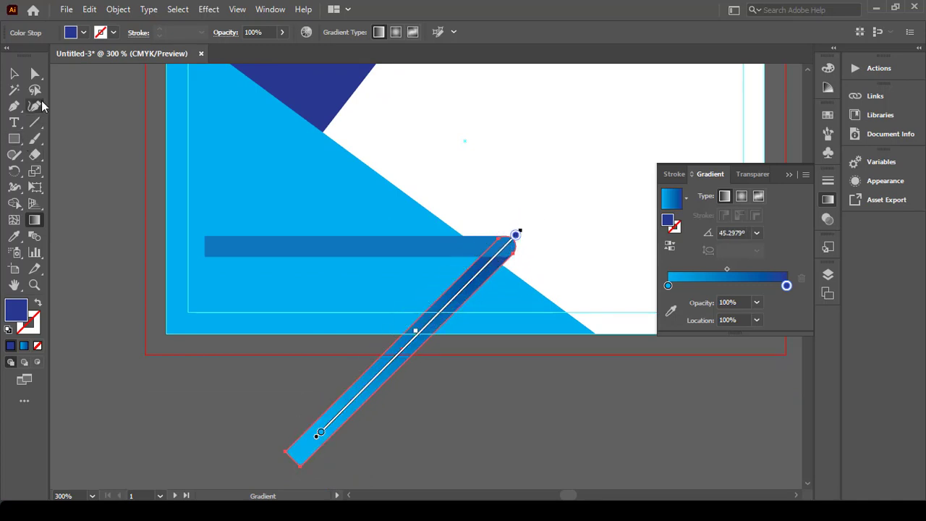
{"action": "left_click", "coordinate": [14, 73]}
{"action": "left_click", "coordinate": [454, 140]}
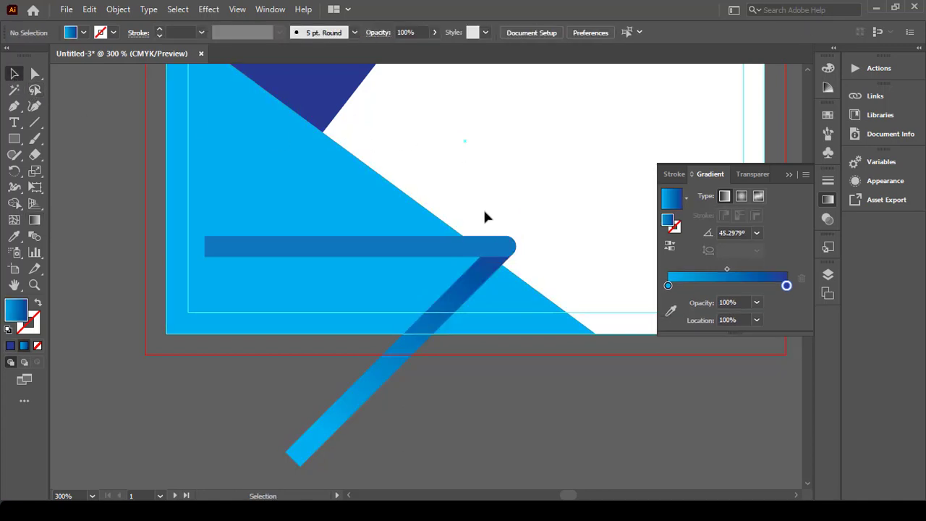
{"action": "left_click", "coordinate": [487, 246]}
Step: Send the horizontal bar to the back, behind the diagonal stripe
{"action": "right_click", "coordinate": [487, 246]}
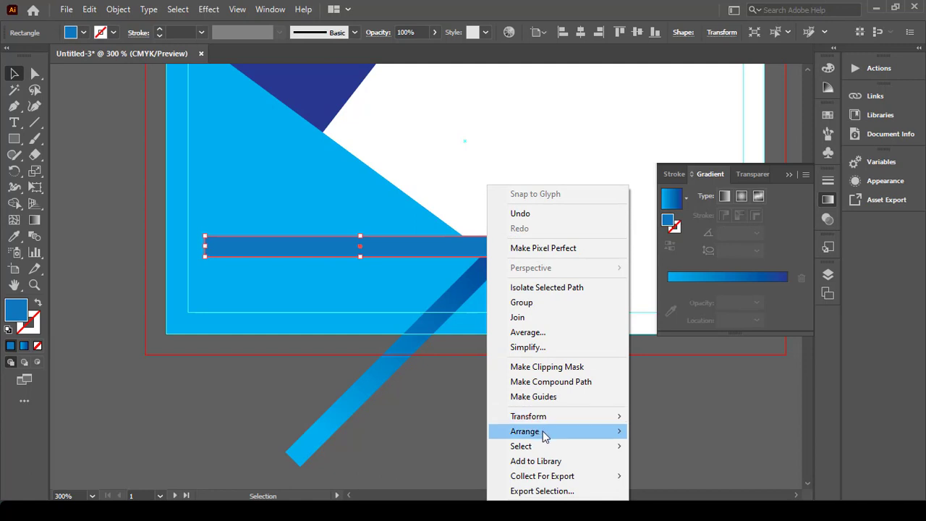
{"action": "mouse_move", "coordinate": [541, 431]}
{"action": "left_click", "coordinate": [672, 474]}
{"action": "left_click", "coordinate": [549, 233]}
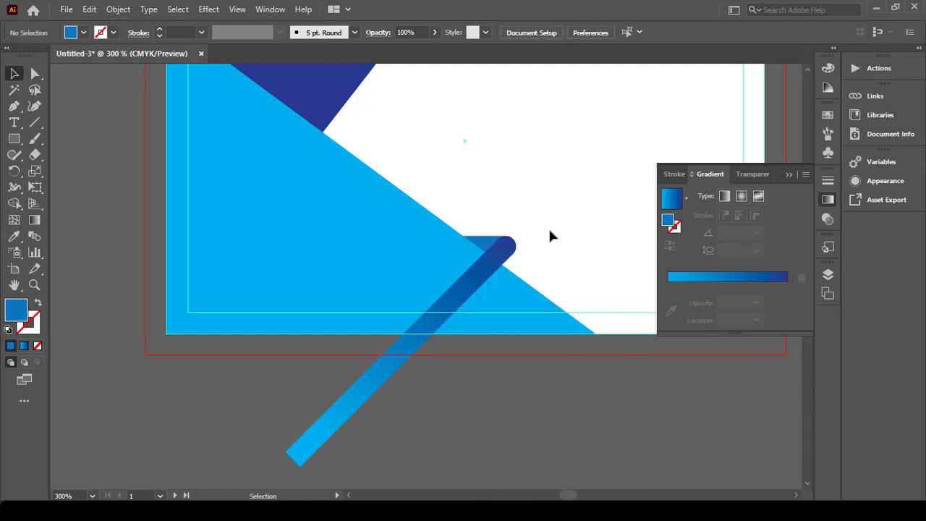
{"action": "scroll", "coordinate": [520, 239], "scroll_direction": "up", "scroll_amount": 2}
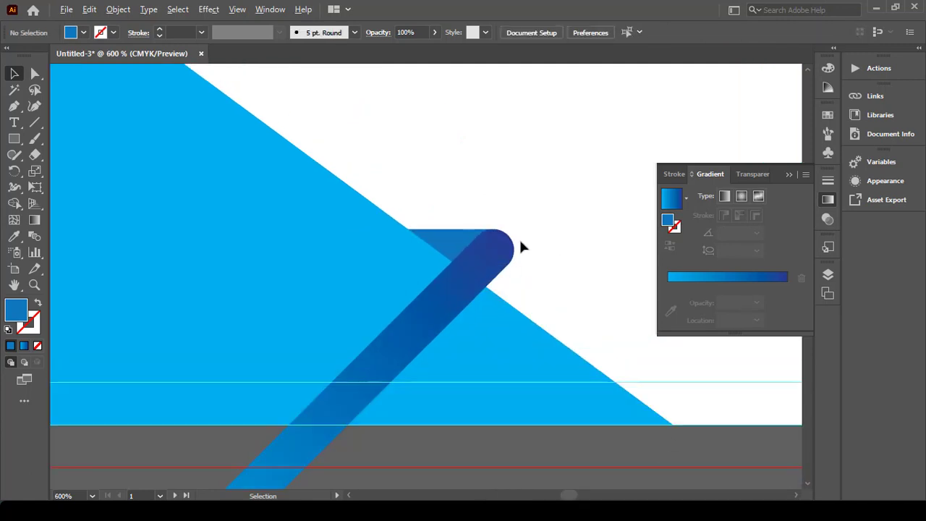
Step: Duplicate the bar and stripe pair, placing the copy up and to the left
{"action": "left_click", "coordinate": [462, 228]}
{"action": "left_click_drag", "start_coordinate": [506, 250], "coordinate": [329, 105]}
{"action": "scroll", "coordinate": [380, 189], "scroll_direction": "down", "scroll_amount": 2}
{"action": "scroll", "coordinate": [382, 199], "scroll_direction": "up", "scroll_amount": 3}
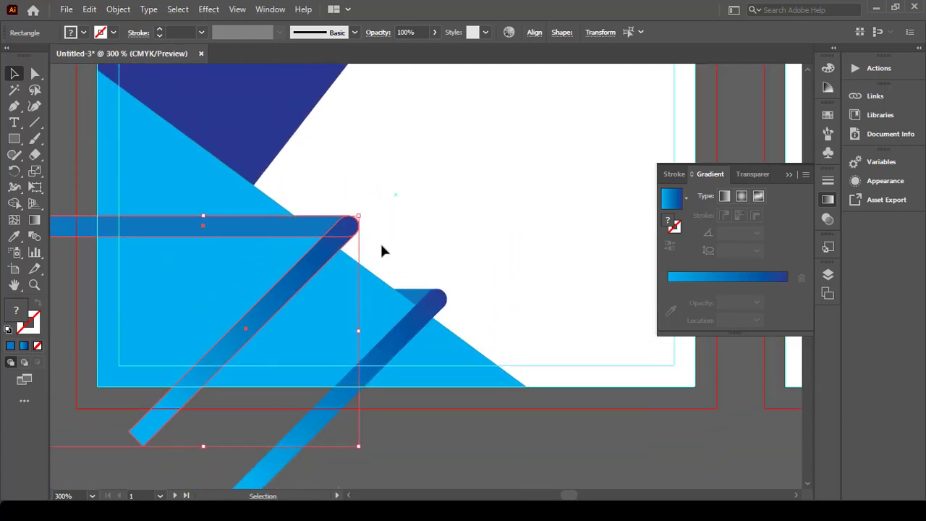
{"action": "left_click", "coordinate": [378, 235]}
Step: Send the copied horizontal bar behind all shapes and close the Gradient panel
{"action": "left_click", "coordinate": [322, 229]}
{"action": "right_click", "coordinate": [323, 228]}
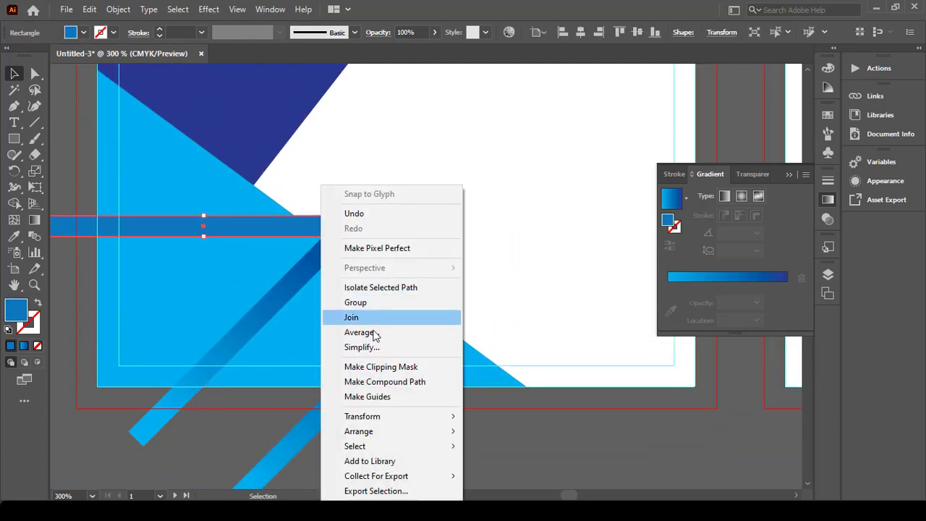
{"action": "mouse_move", "coordinate": [390, 437]}
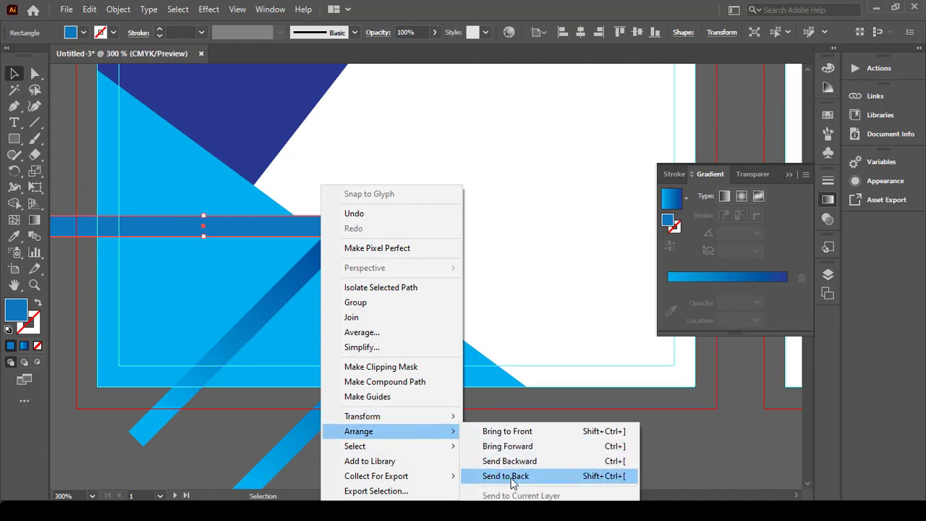
{"action": "left_click", "coordinate": [510, 478]}
{"action": "left_click", "coordinate": [408, 234]}
{"action": "scroll", "coordinate": [365, 220], "scroll_direction": "up", "scroll_amount": 1}
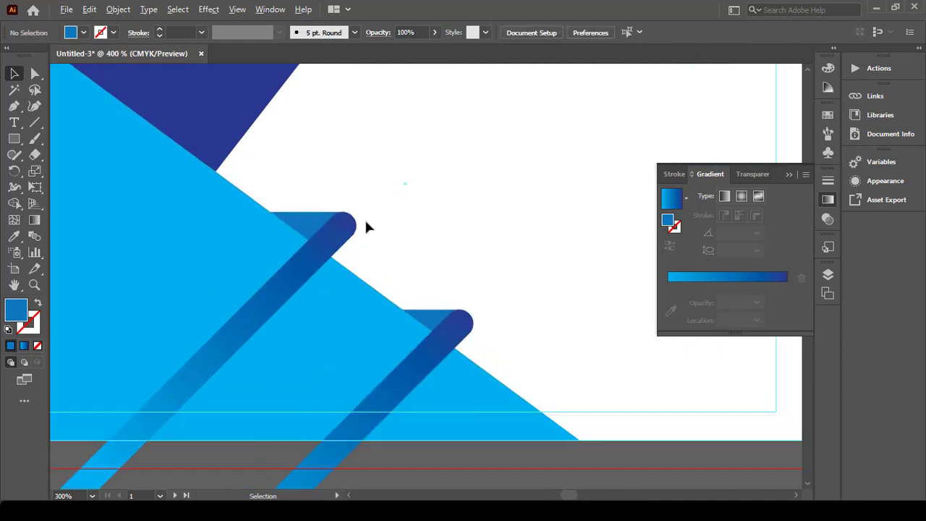
{"action": "scroll", "coordinate": [556, 263], "scroll_direction": "down", "scroll_amount": 2}
{"action": "scroll", "coordinate": [563, 265], "scroll_direction": "up", "scroll_amount": 3}
{"action": "left_click", "coordinate": [788, 175]}
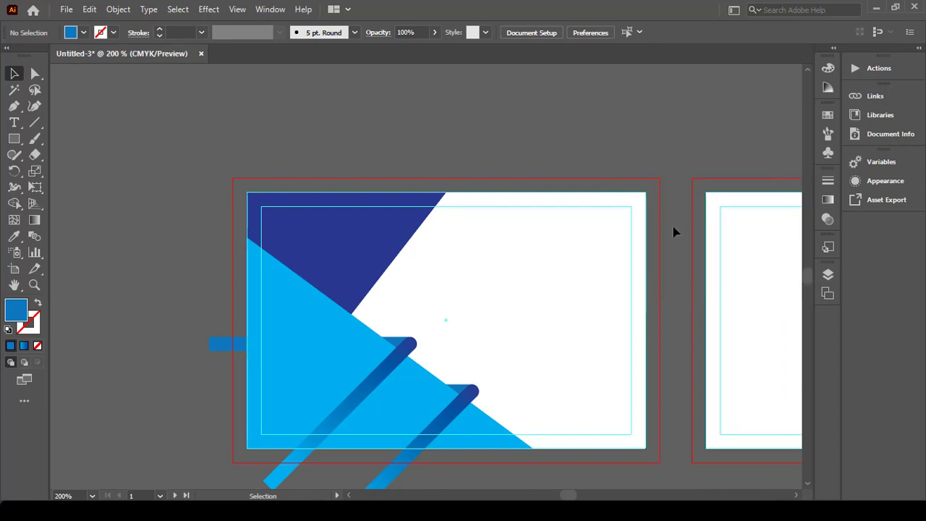
{"action": "scroll", "coordinate": [590, 257], "scroll_direction": "down", "scroll_amount": 2}
Step: Bring the dark navy triangle to the front, above the light blue shape and stripes
{"action": "left_click", "coordinate": [378, 174]}
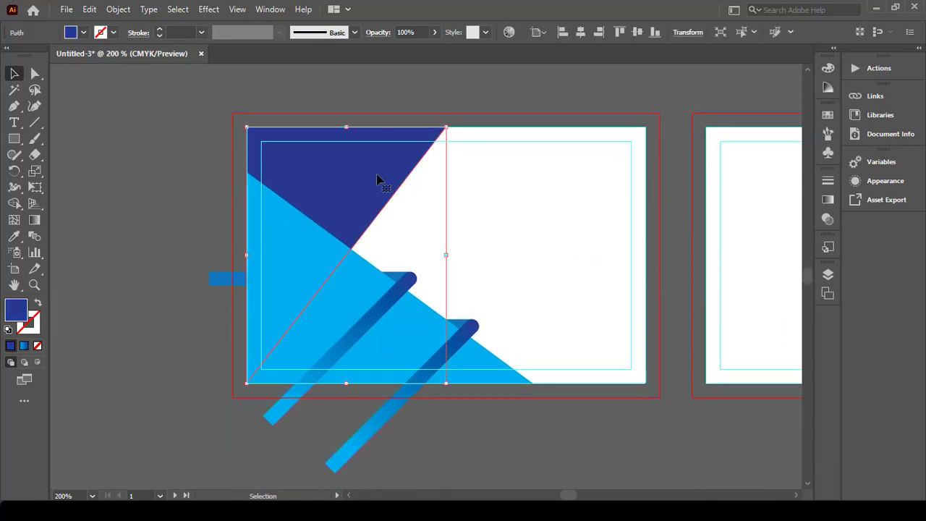
{"action": "right_click", "coordinate": [377, 179]}
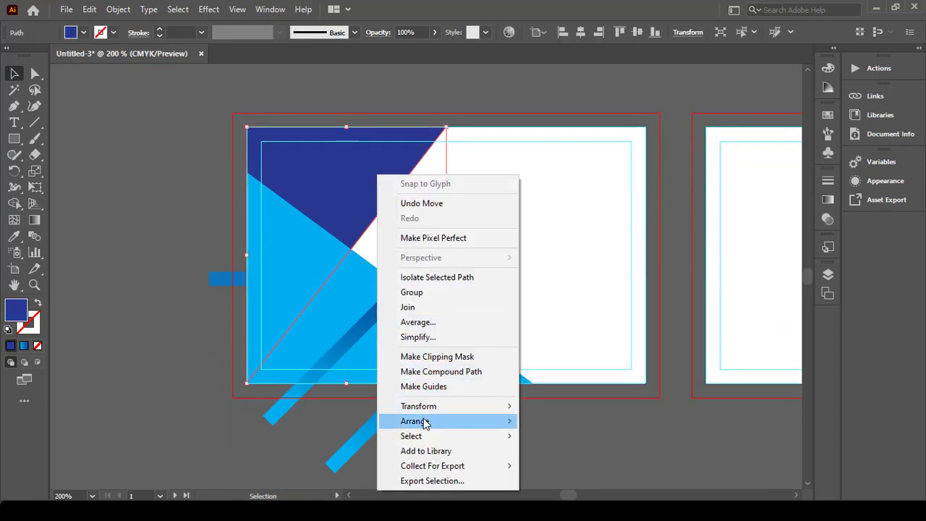
{"action": "mouse_move", "coordinate": [425, 423]}
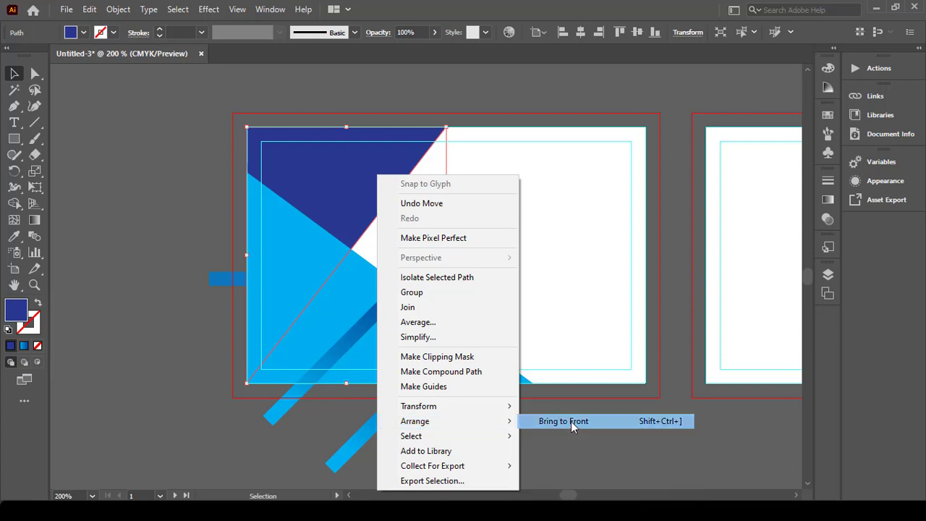
{"action": "left_click", "coordinate": [571, 420]}
Step: Copy the navy triangle to the clipboard and deselect it
{"action": "scroll", "coordinate": [527, 252], "scroll_direction": "up", "scroll_amount": 1}
{"action": "key", "text": "a"}
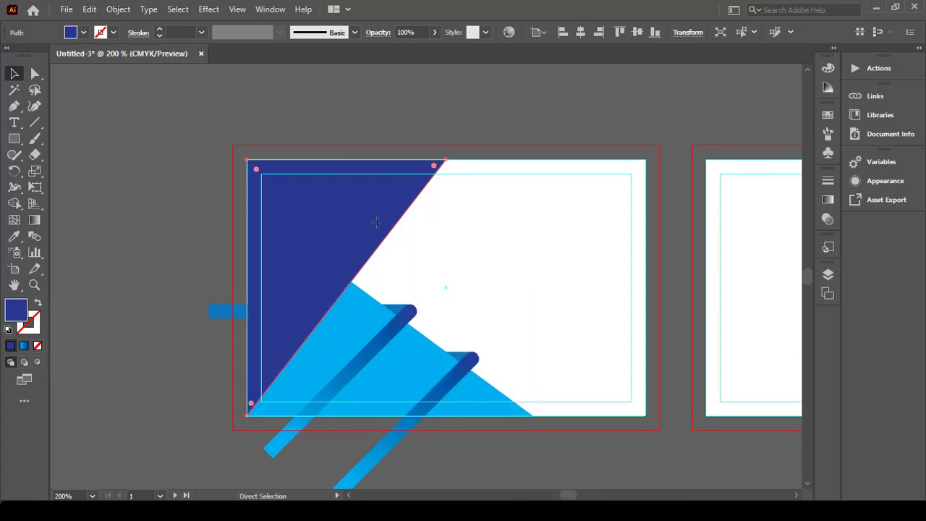
{"action": "key", "text": "ctrl+c"}
{"action": "key", "text": "v"}
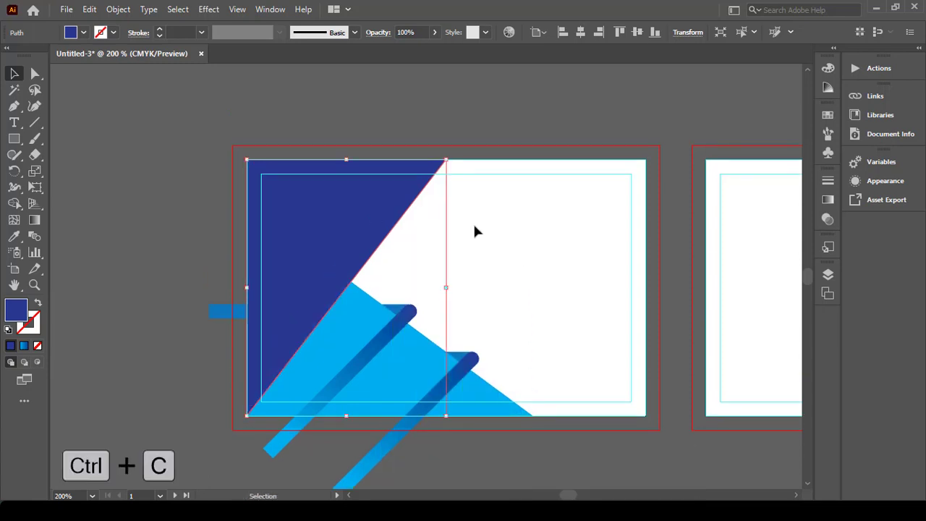
{"action": "left_click", "coordinate": [472, 222]}
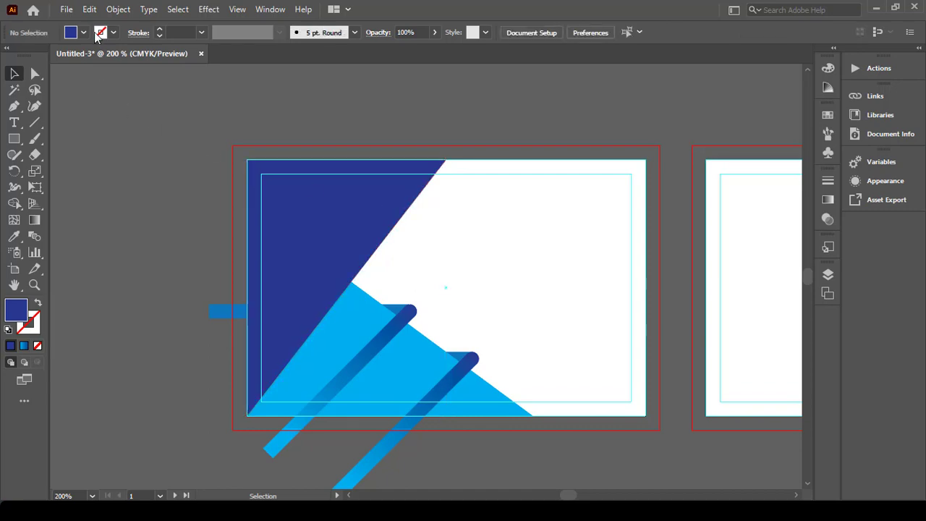
{"action": "left_click", "coordinate": [68, 10]}
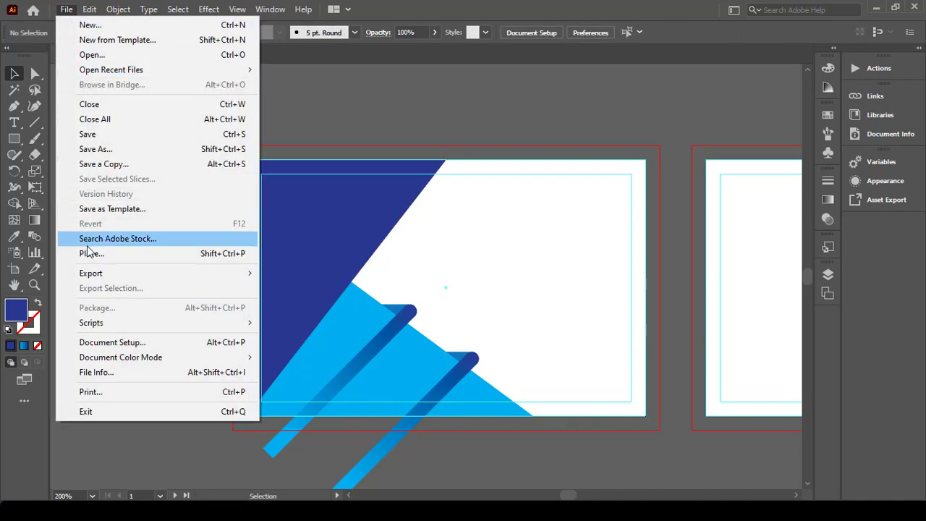
Step: Place the dubai7starhotel.jpg photo onto the front card
{"action": "left_click", "coordinate": [92, 253]}
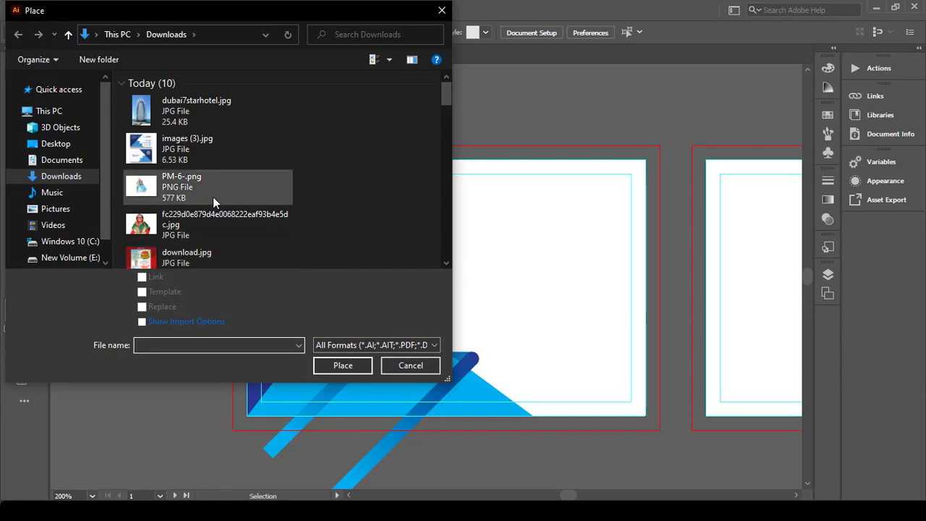
{"action": "left_click", "coordinate": [205, 120]}
{"action": "left_click", "coordinate": [342, 365]}
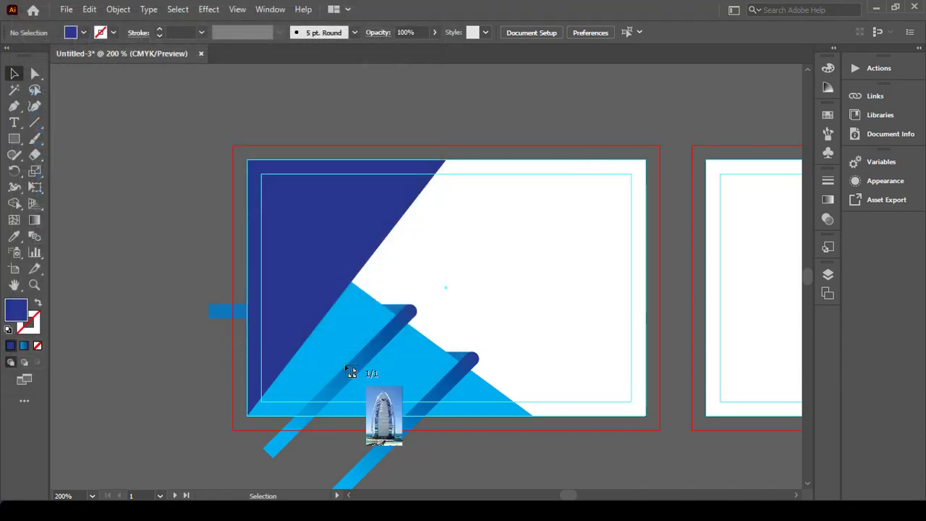
{"action": "left_click", "coordinate": [268, 202]}
Step: Scale the photo to about 1.87 in wide over the card's left side, trimming its height
{"action": "left_click_drag", "start_coordinate": [464, 202], "coordinate": [467, 345]}
{"action": "left_click_drag", "start_coordinate": [481, 401], "coordinate": [471, 143]}
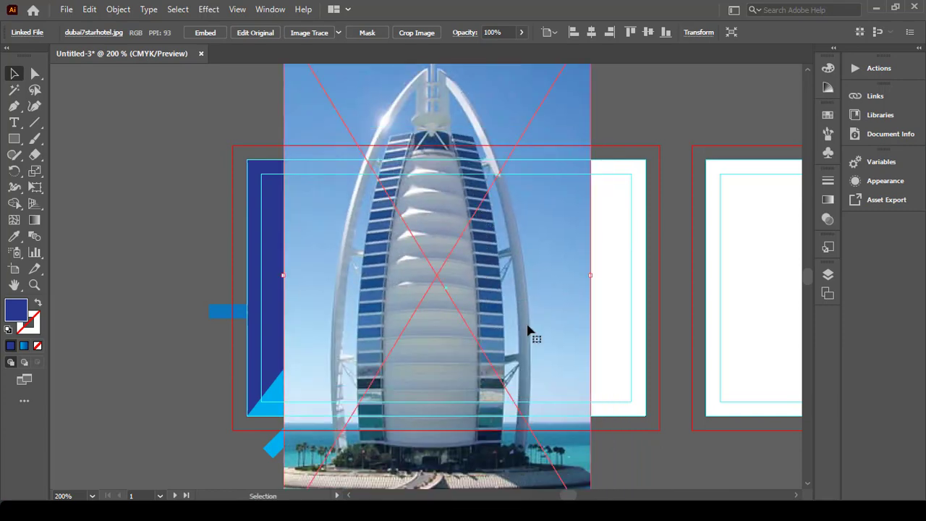
{"action": "left_click_drag", "start_coordinate": [591, 275], "coordinate": [418, 278]}
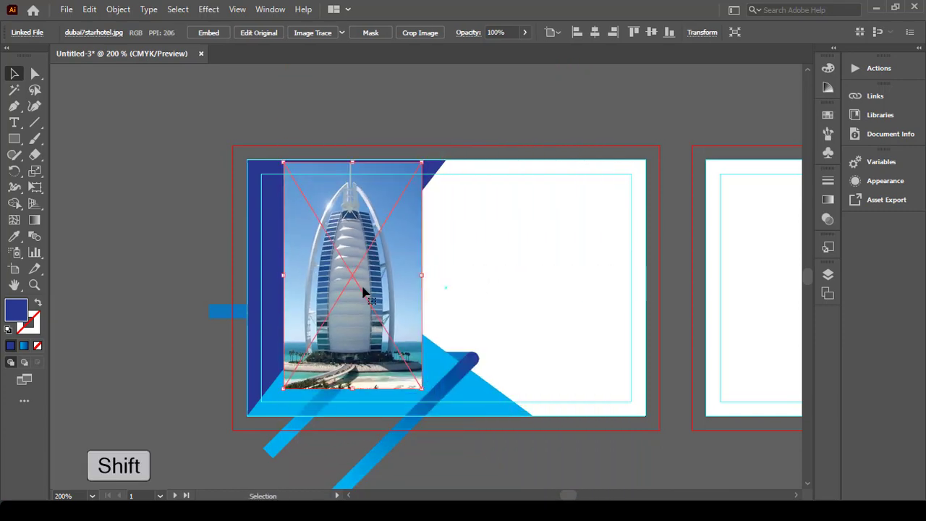
{"action": "left_click_drag", "start_coordinate": [361, 291], "coordinate": [324, 286]}
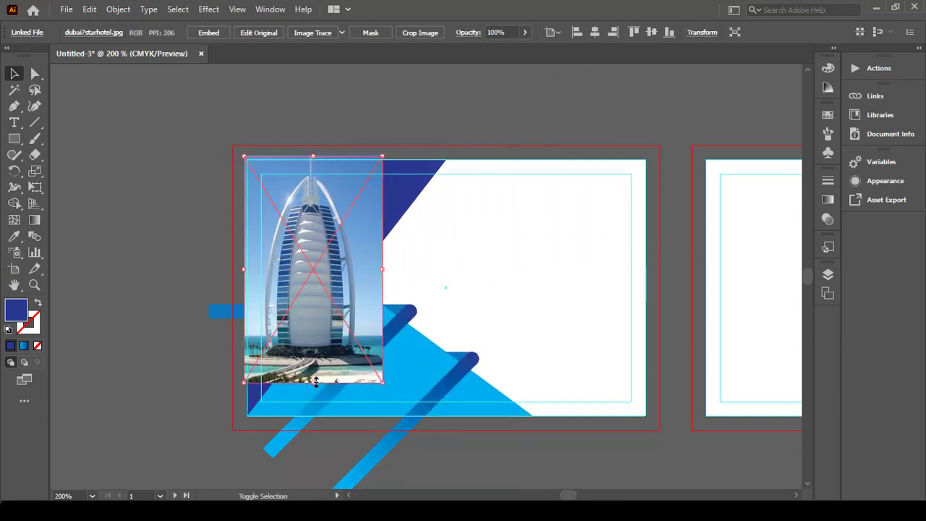
{"action": "left_click_drag", "start_coordinate": [315, 383], "coordinate": [348, 418]}
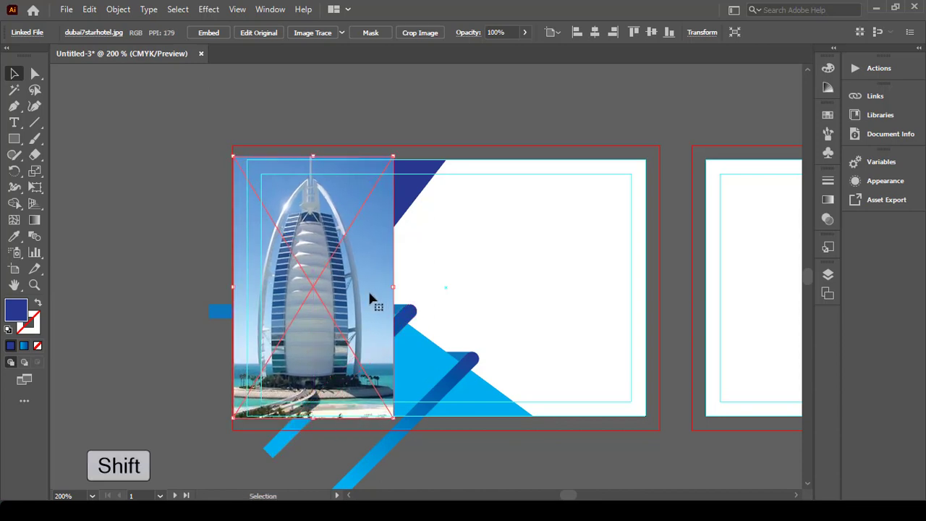
{"action": "left_click_drag", "start_coordinate": [392, 287], "coordinate": [445, 294]}
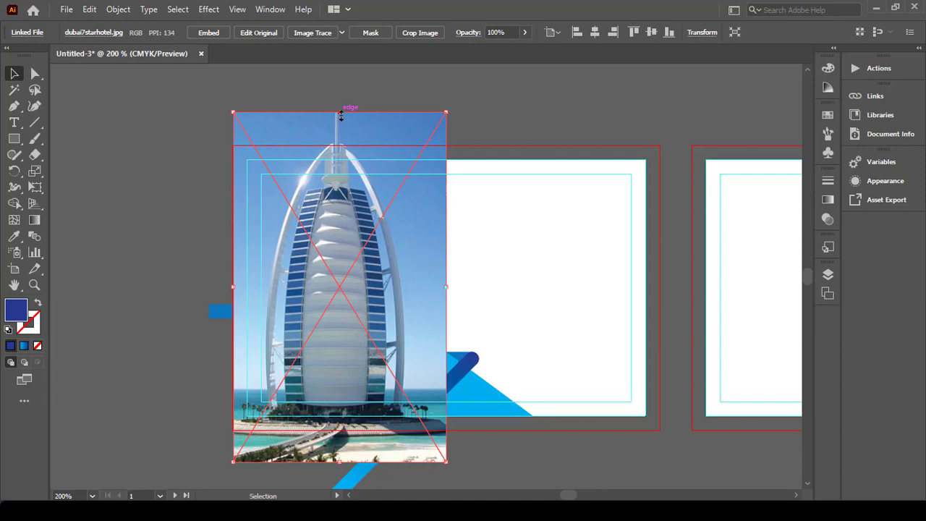
{"action": "left_click_drag", "start_coordinate": [340, 114], "coordinate": [344, 145]}
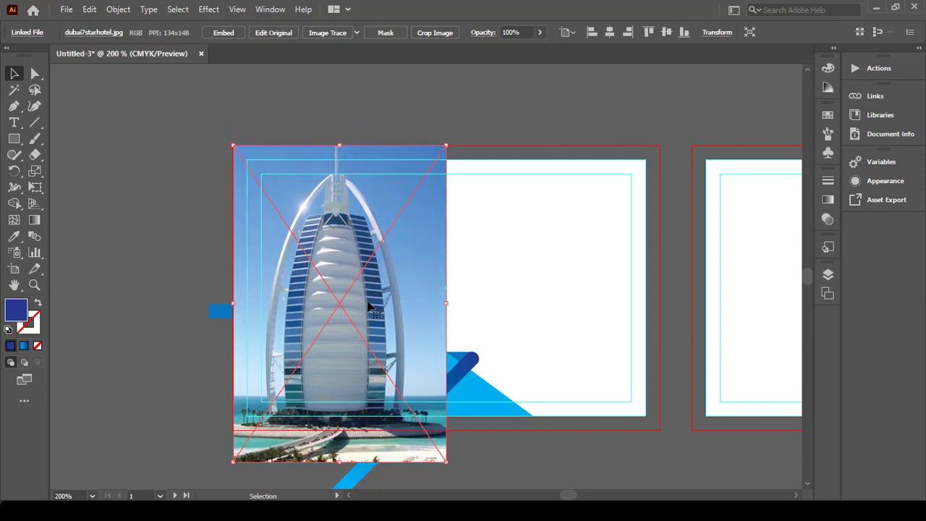
{"action": "scroll", "coordinate": [369, 307], "scroll_direction": "down", "scroll_amount": 1}
{"action": "left_click_drag", "start_coordinate": [340, 428], "coordinate": [342, 397]}
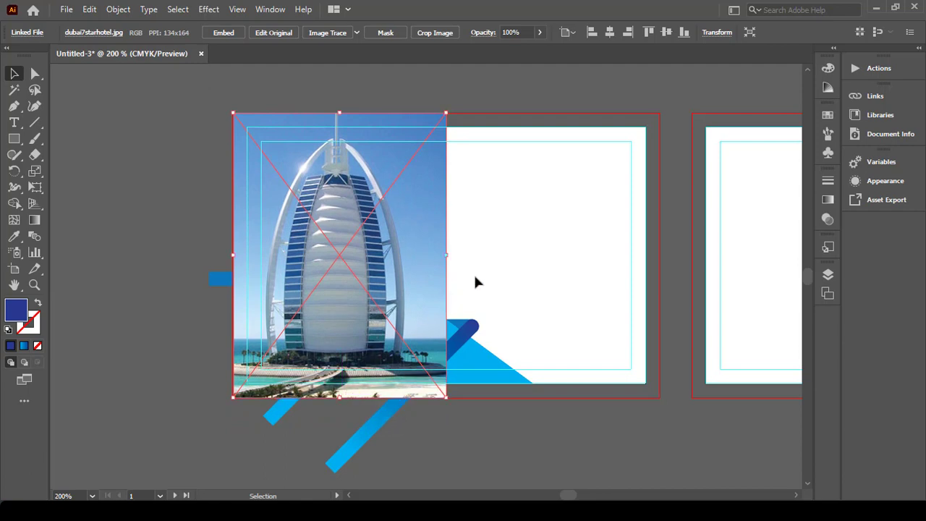
{"action": "left_click", "coordinate": [508, 249]}
{"action": "left_click", "coordinate": [437, 174]}
Step: Send the hotel photo behind the blue shapes
{"action": "right_click", "coordinate": [424, 182]}
{"action": "mouse_move", "coordinate": [473, 296]}
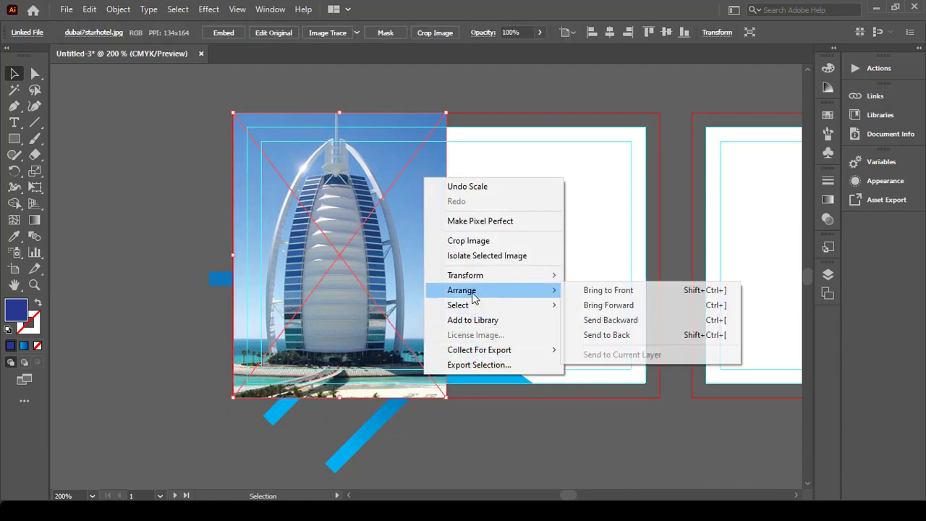
{"action": "left_click", "coordinate": [606, 334]}
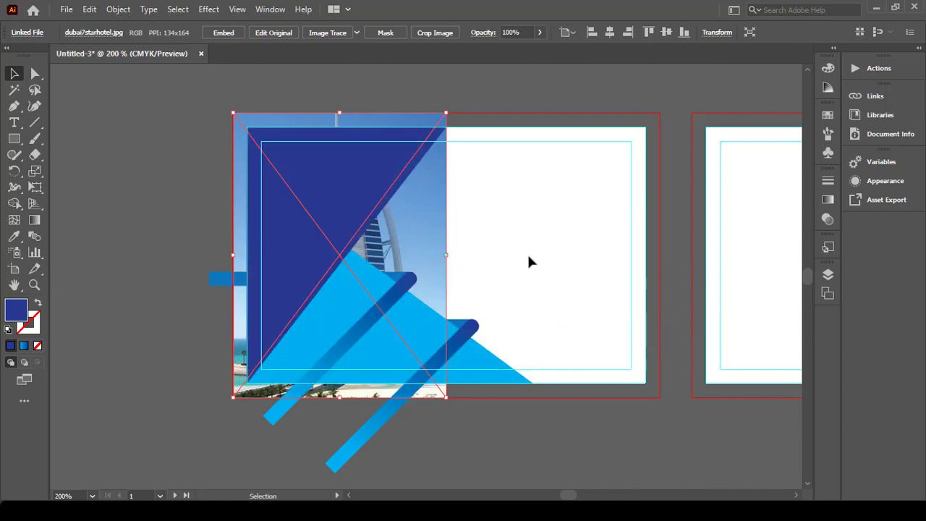
{"action": "left_click", "coordinate": [527, 227]}
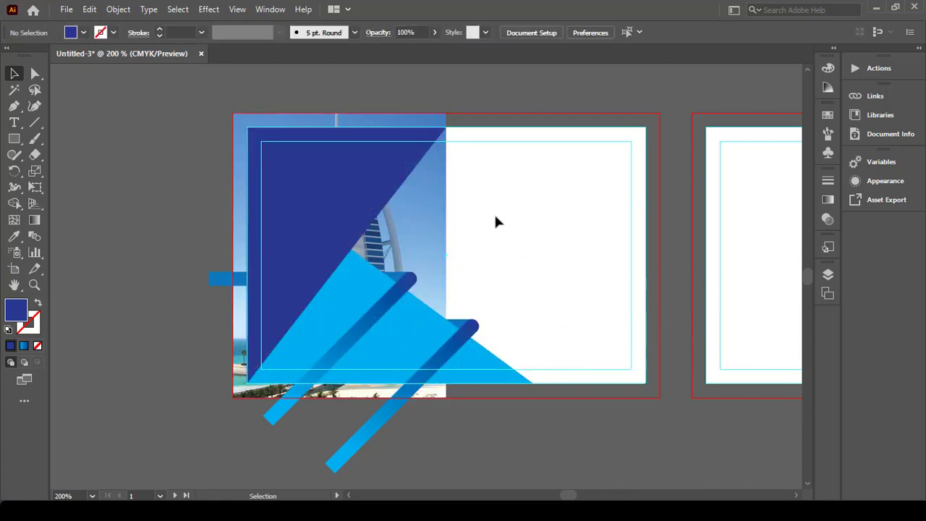
Step: Clip the photo to the left triangle with a clipping mask
{"action": "left_click_drag", "start_coordinate": [386, 155], "coordinate": [386, 153]}
{"action": "right_click", "coordinate": [386, 153]}
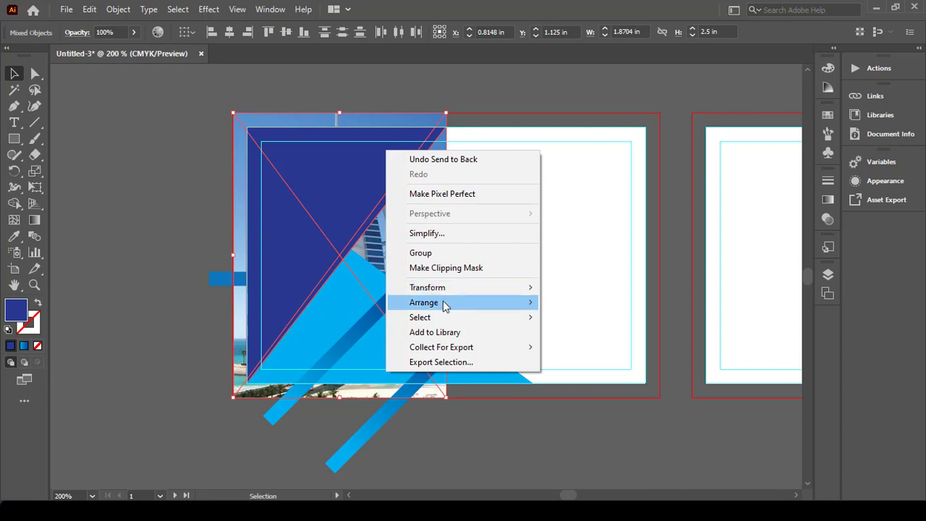
{"action": "mouse_move", "coordinate": [445, 307]}
{"action": "left_click", "coordinate": [456, 267]}
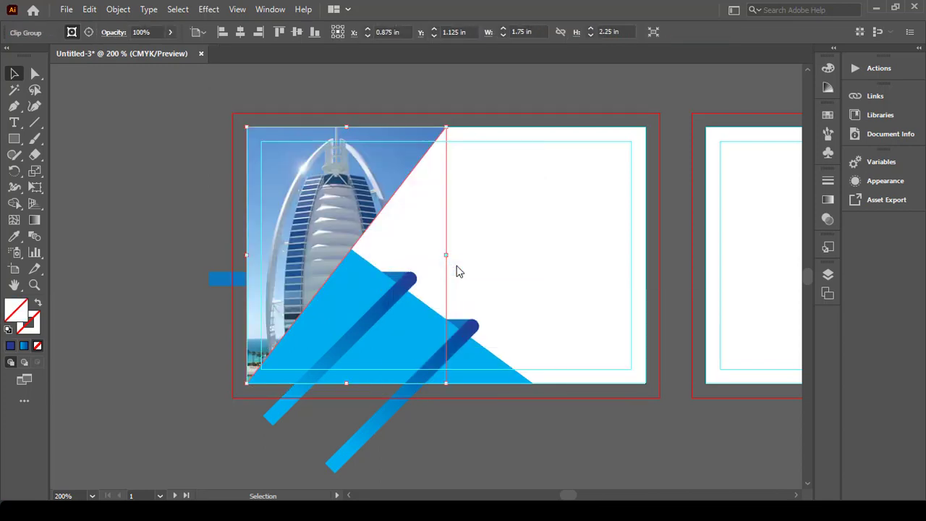
{"action": "left_click", "coordinate": [472, 247]}
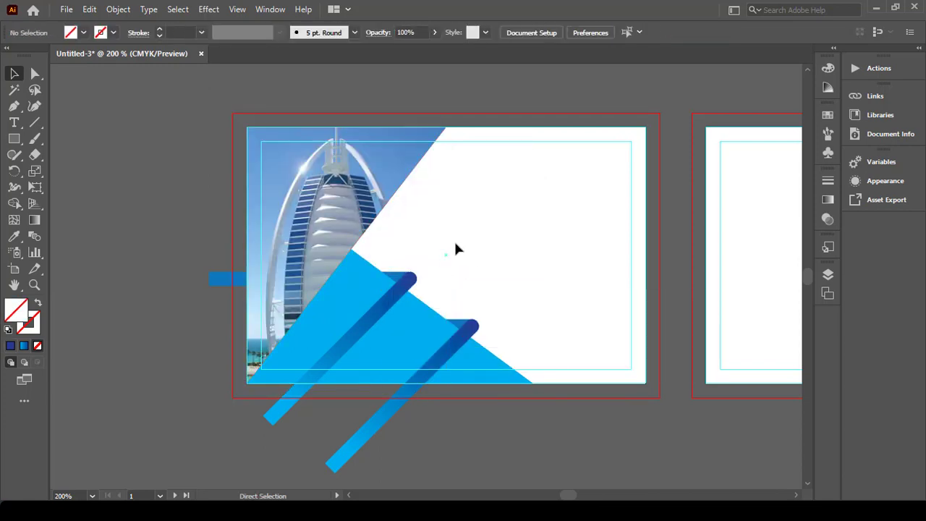
Step: Paste the navy triangle copy in front and set its opacity to 32%
{"action": "key", "text": "ctrl+f"}
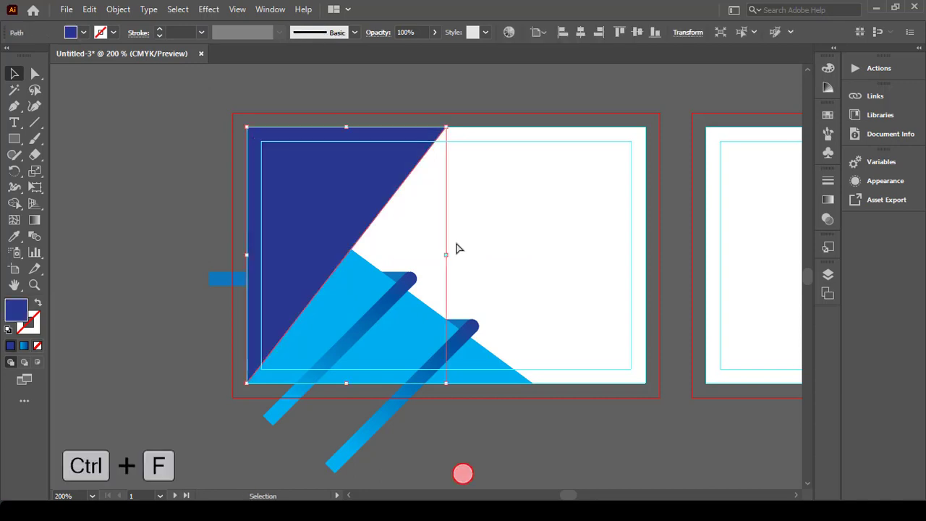
{"action": "left_click", "coordinate": [434, 32]}
{"action": "left_click_drag", "start_coordinate": [434, 48], "coordinate": [398, 65]}
{"action": "left_click", "coordinate": [467, 101]}
{"action": "left_click", "coordinate": [467, 101]}
{"action": "scroll", "coordinate": [468, 160], "scroll_direction": "up", "scroll_amount": 1}
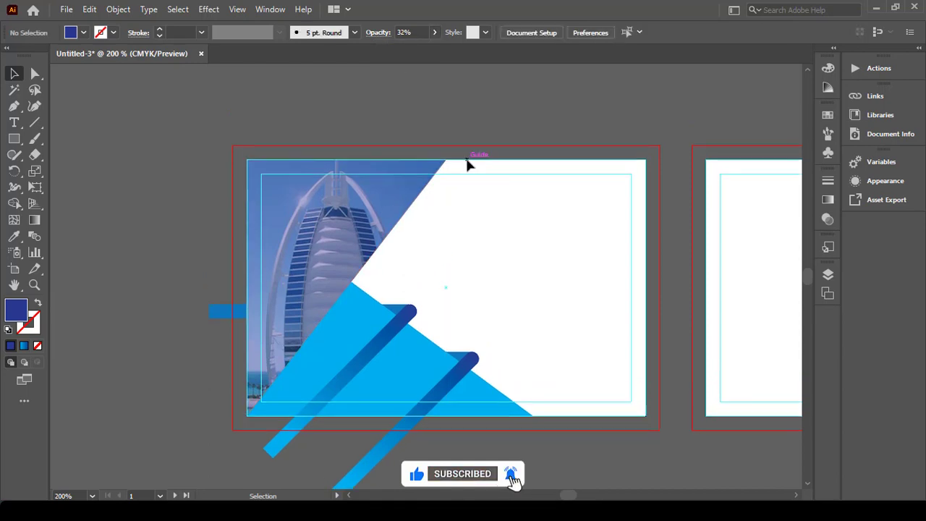
{"action": "scroll", "coordinate": [473, 167], "scroll_direction": "right", "scroll_amount": 1}
{"action": "scroll", "coordinate": [449, 159], "scroll_direction": "right", "scroll_amount": 2}
{"action": "scroll", "coordinate": [405, 145], "scroll_direction": "down", "scroll_amount": 1}
{"action": "left_click", "coordinate": [65, 9]}
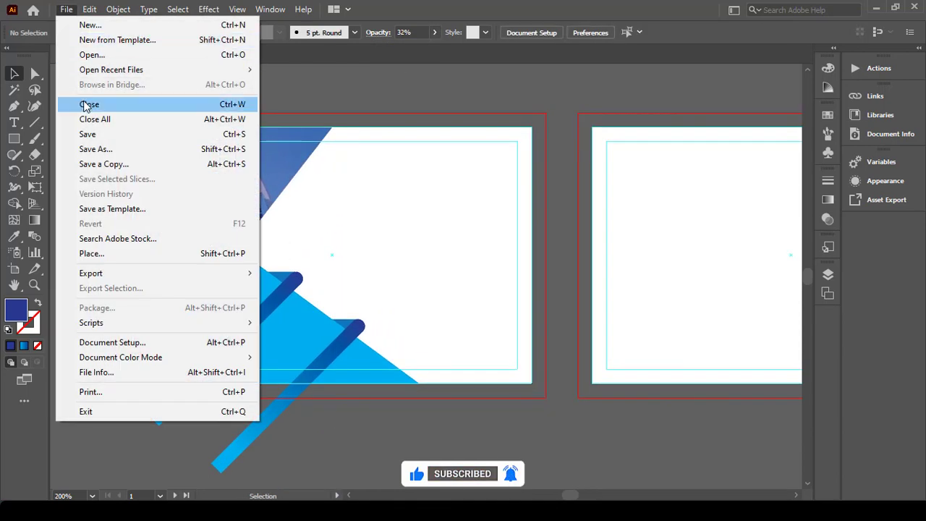
Step: Open Project Icon.ai from the Desktop
{"action": "left_click", "coordinate": [103, 61]}
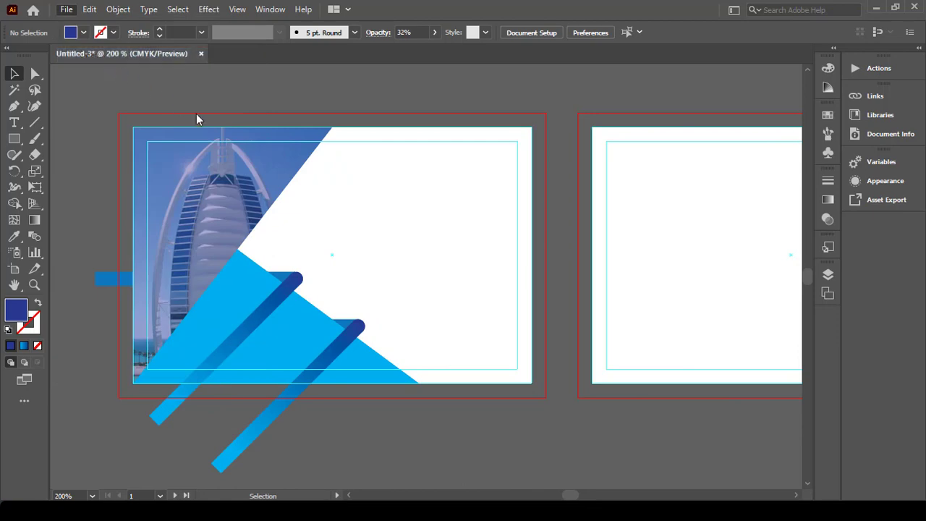
{"action": "scroll", "coordinate": [459, 180], "scroll_direction": "down", "scroll_amount": 3}
{"action": "scroll", "coordinate": [460, 192], "scroll_direction": "down", "scroll_amount": 1}
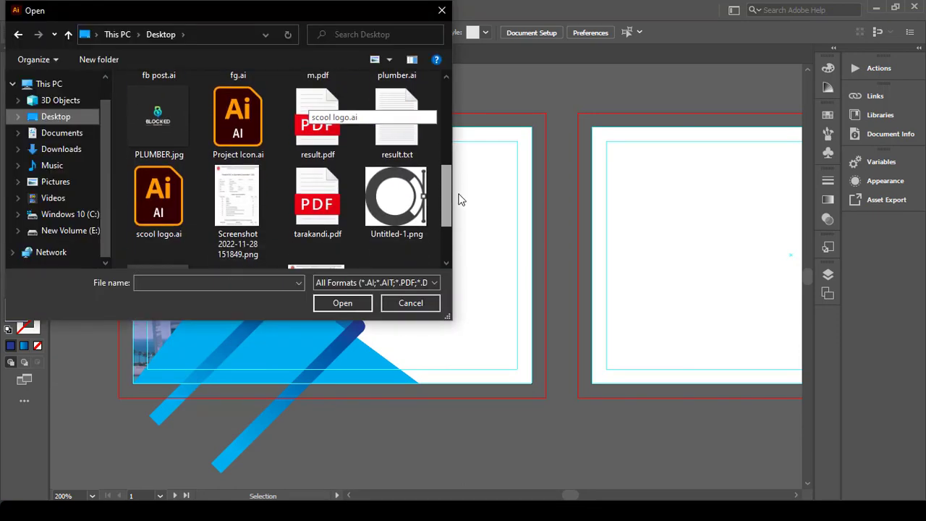
{"action": "left_click", "coordinate": [238, 115]}
{"action": "left_click", "coordinate": [334, 307]}
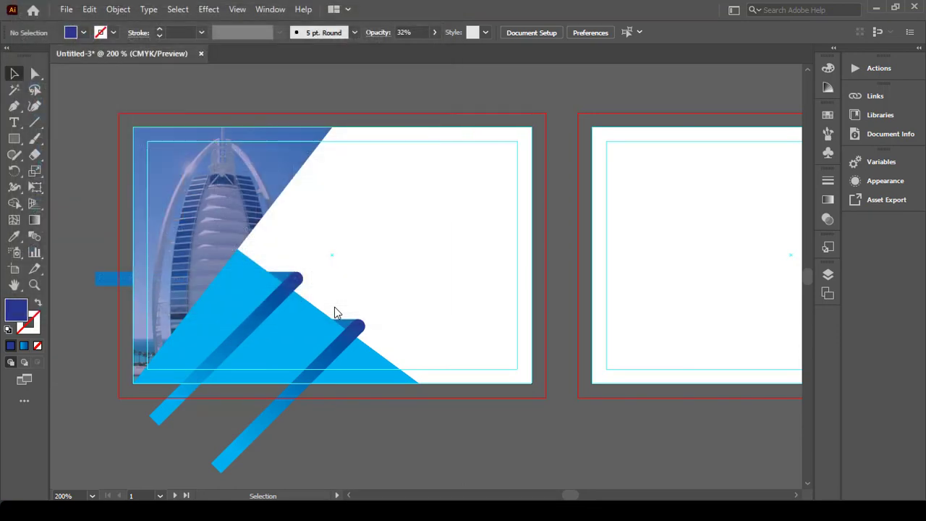
Step: Ungroup the logo artwork
{"action": "left_click", "coordinate": [515, 128]}
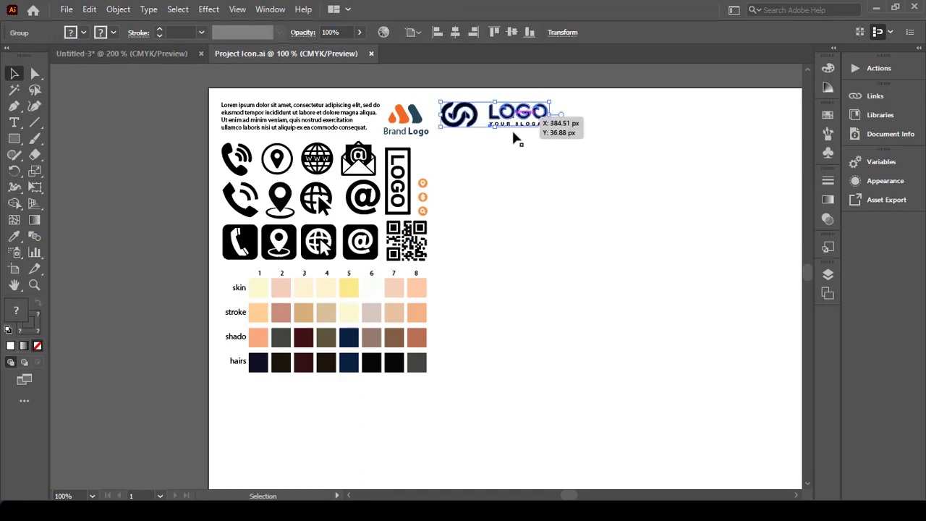
{"action": "right_click", "coordinate": [515, 128]}
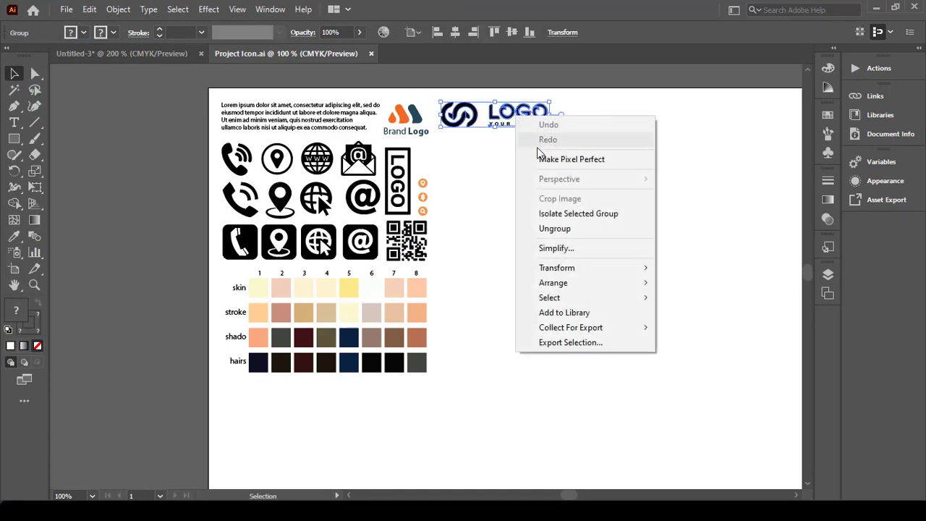
{"action": "left_click", "coordinate": [554, 228]}
{"action": "left_click", "coordinate": [521, 148]}
Step: Set the stroke of the LOGO lettering and slogan to None
{"action": "scroll", "coordinate": [517, 116], "scroll_direction": "up", "scroll_amount": 3}
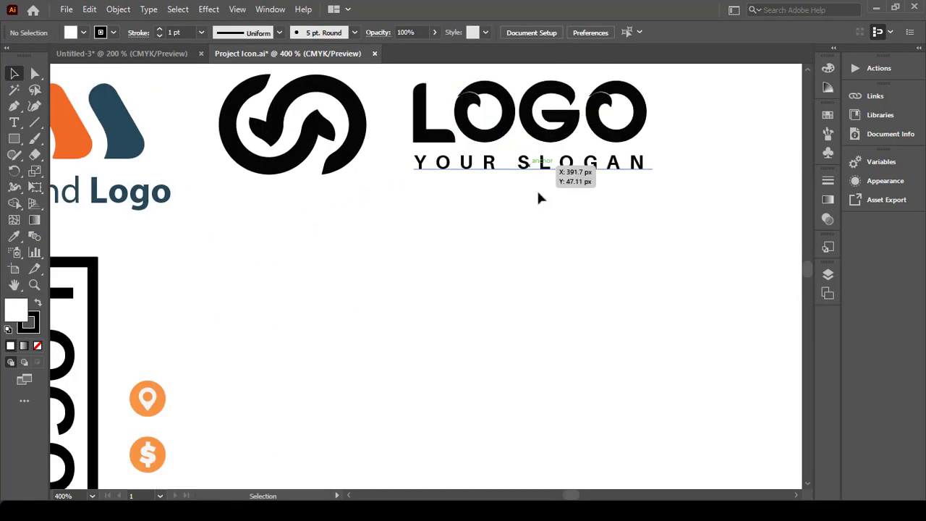
{"action": "left_click_drag", "start_coordinate": [538, 194], "coordinate": [479, 79]}
{"action": "scroll", "coordinate": [480, 79], "scroll_direction": "up", "scroll_amount": 1}
{"action": "left_click", "coordinate": [113, 32]}
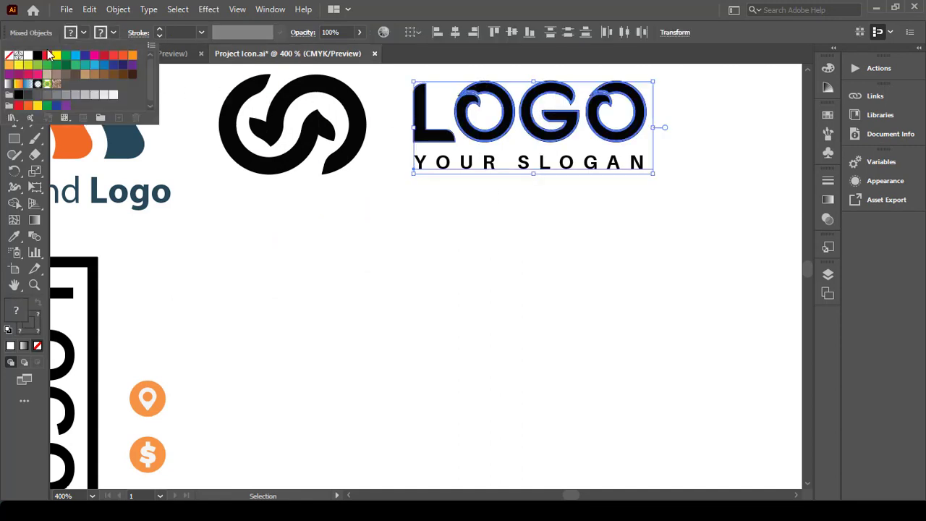
{"action": "left_click", "coordinate": [9, 55]}
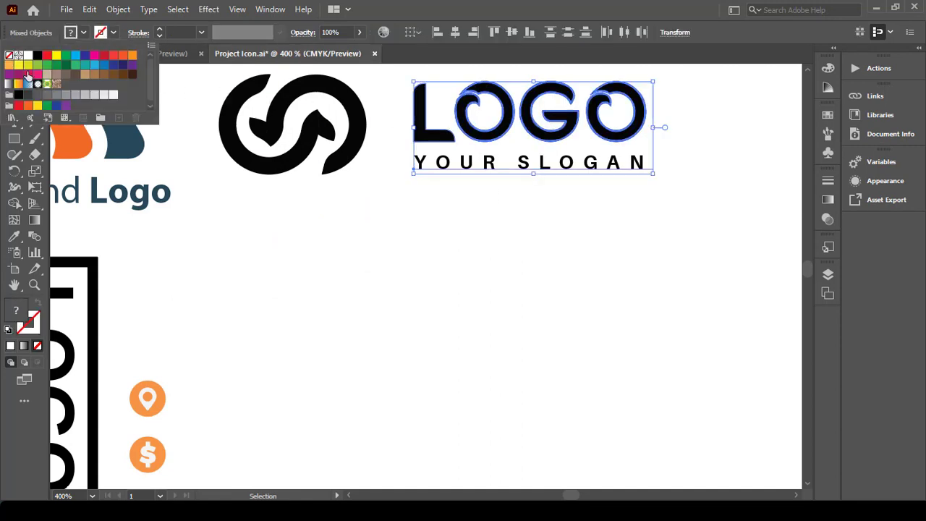
{"action": "left_click", "coordinate": [201, 198]}
{"action": "left_click", "coordinate": [315, 202]}
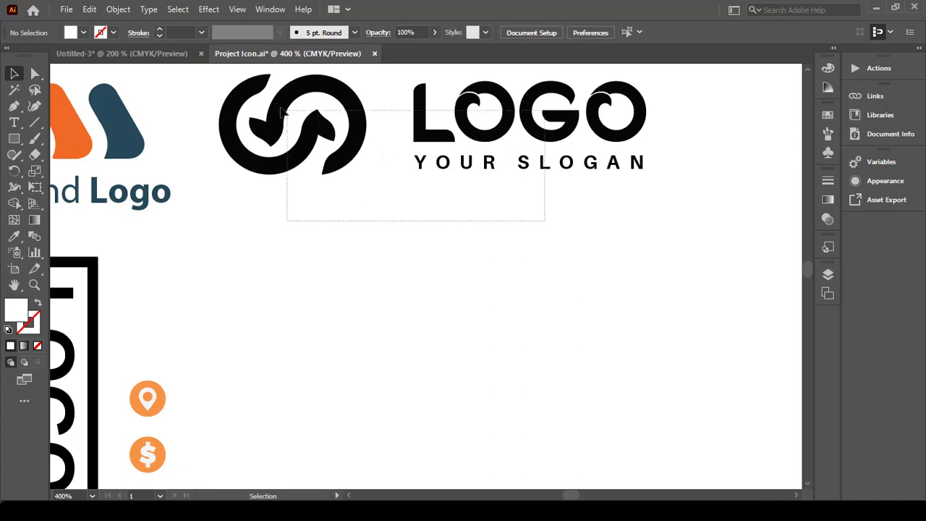
Step: Drag the logo mark and LOGO text over to the Untitled-3 document
{"action": "left_click_drag", "start_coordinate": [283, 110], "coordinate": [284, 110]}
{"action": "scroll", "coordinate": [488, 159], "scroll_direction": "down", "scroll_amount": 3}
{"action": "left_click_drag", "start_coordinate": [492, 163], "coordinate": [248, 128]}
Step: Drop the logo on the front card, scale it down, and fill it white
{"action": "left_click_drag", "start_coordinate": [298, 195], "coordinate": [300, 194]}
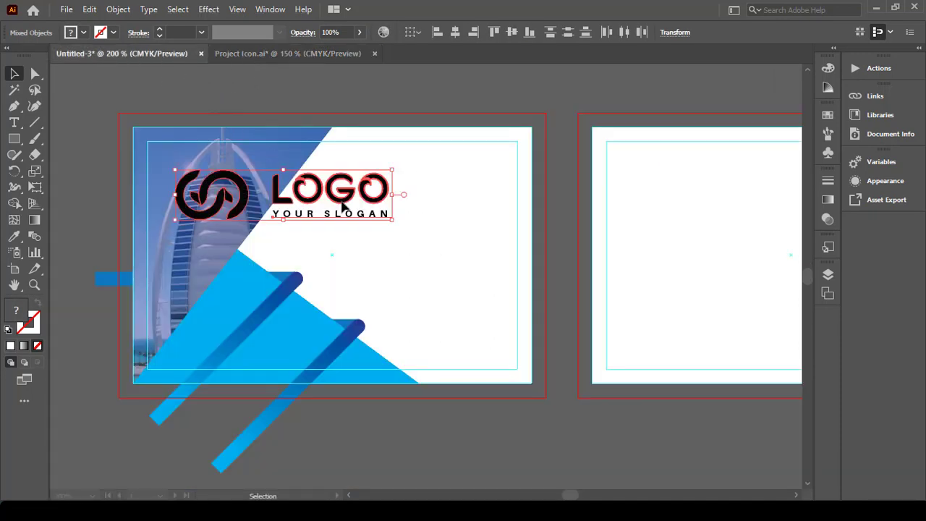
{"action": "left_click_drag", "start_coordinate": [392, 191], "coordinate": [246, 187]}
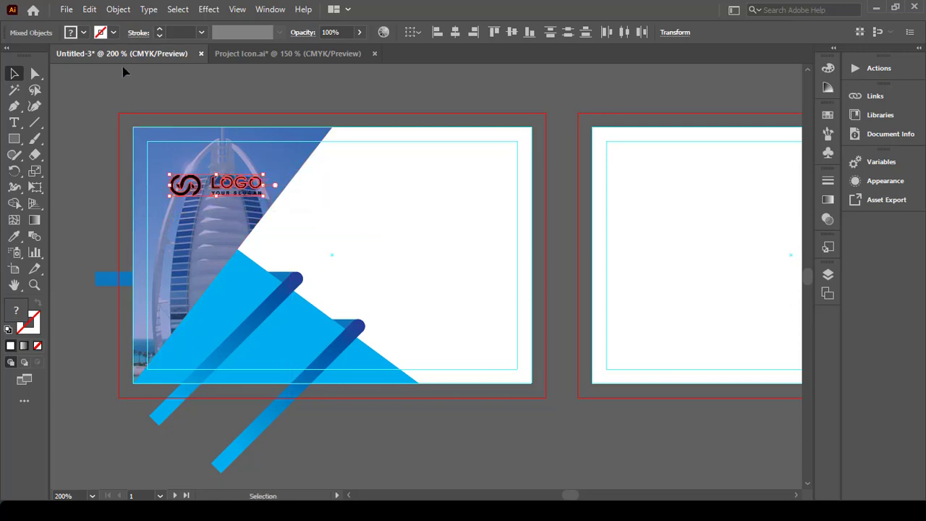
{"action": "left_click", "coordinate": [83, 32]}
{"action": "left_click", "coordinate": [27, 56]}
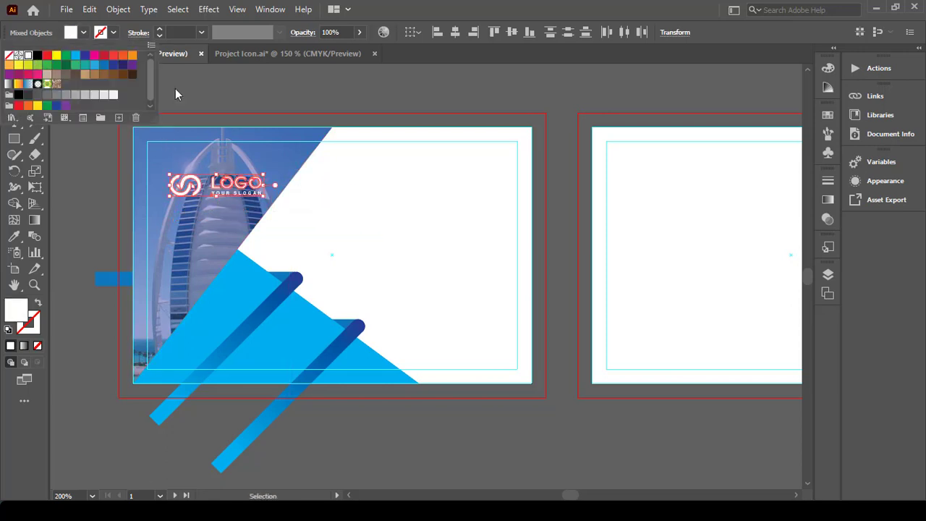
{"action": "left_click", "coordinate": [253, 84]}
{"action": "left_click", "coordinate": [252, 87]}
Step: Shift the white logo slightly left and enlarge it a little in the photo's upper-left
{"action": "scroll", "coordinate": [248, 117], "scroll_direction": "left", "scroll_amount": 1}
{"action": "scroll", "coordinate": [249, 120], "scroll_direction": "left", "scroll_amount": 2}
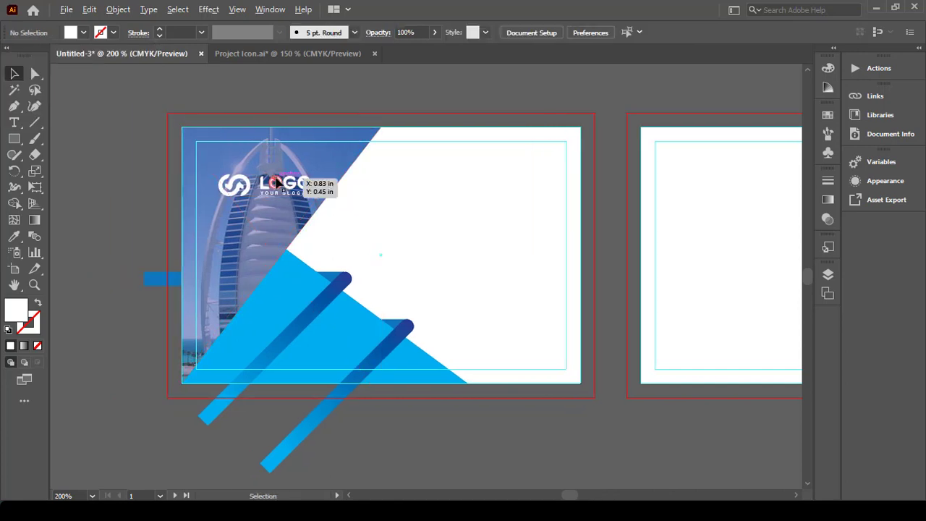
{"action": "scroll", "coordinate": [289, 187], "scroll_direction": "up", "scroll_amount": 2}
{"action": "left_click", "coordinate": [288, 190], "text": "shift"}
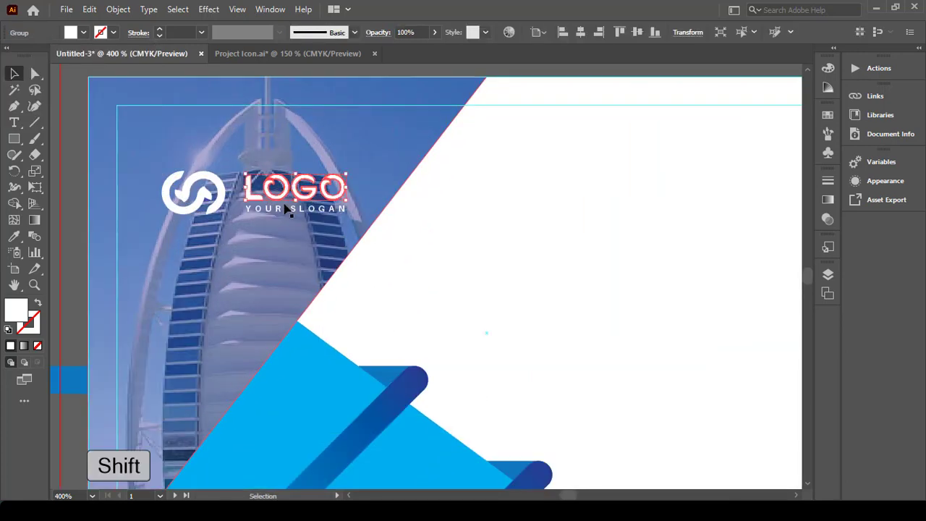
{"action": "left_click", "coordinate": [217, 193], "text": "shift"}
{"action": "left_click_drag", "start_coordinate": [251, 194], "coordinate": [214, 192]}
{"action": "left_click_drag", "start_coordinate": [313, 191], "coordinate": [335, 196]}
{"action": "left_click", "coordinate": [481, 204]}
{"action": "scroll", "coordinate": [484, 209], "scroll_direction": "down", "scroll_amount": 3}
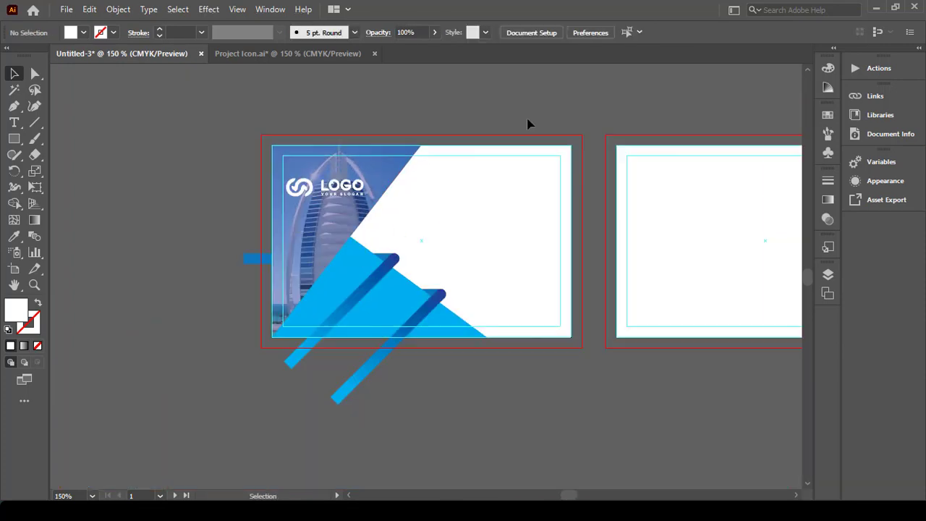
Step: Ungroup the contact icons on the Project Icon.ai sheet
{"action": "left_click", "coordinate": [326, 48]}
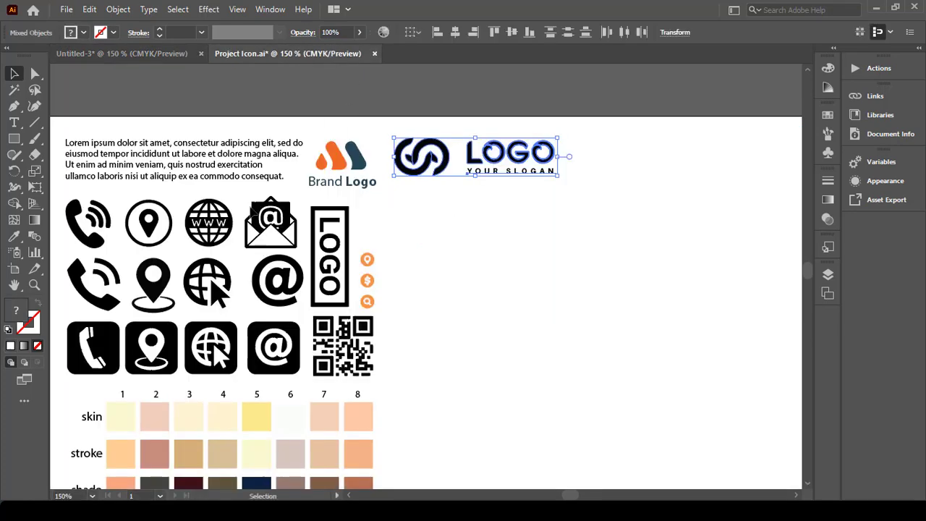
{"action": "left_click", "coordinate": [172, 354]}
{"action": "scroll", "coordinate": [172, 354], "scroll_direction": "left", "scroll_amount": 1}
{"action": "right_click", "coordinate": [171, 354]}
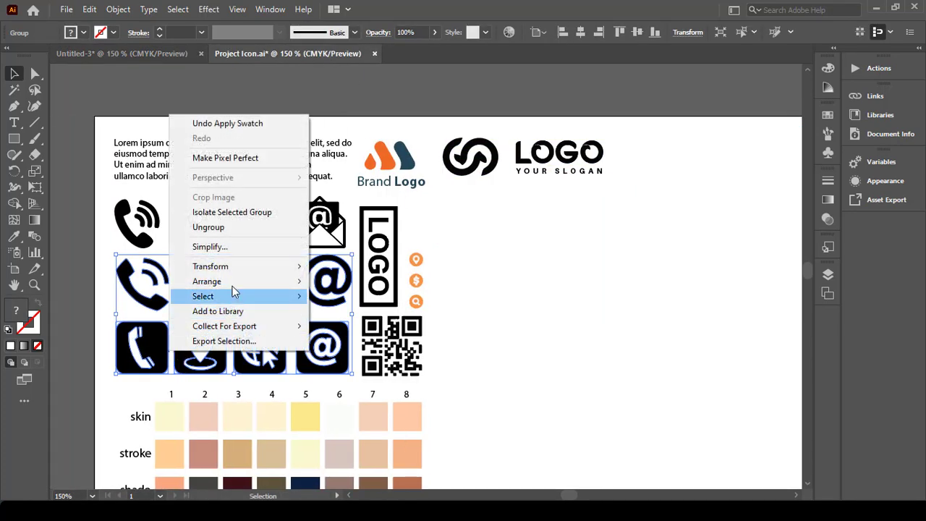
{"action": "left_click", "coordinate": [208, 227]}
{"action": "left_click", "coordinate": [451, 324]}
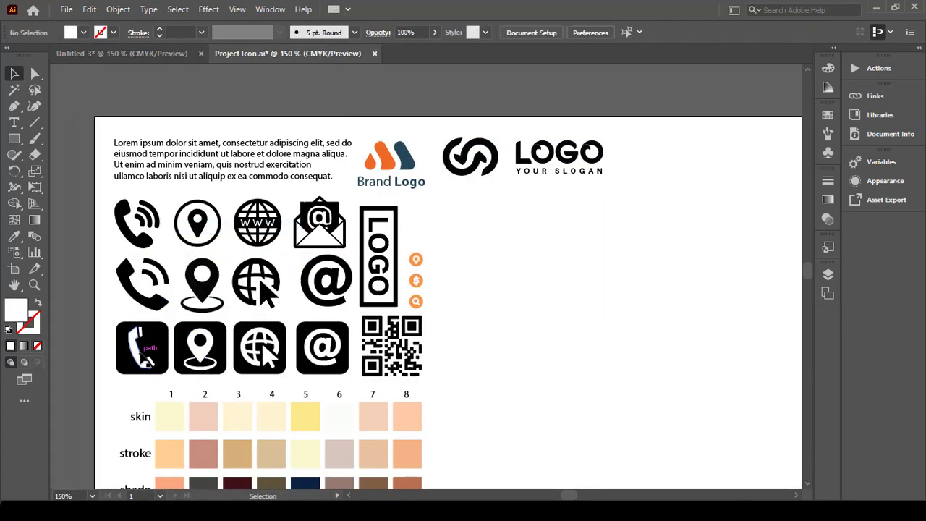
Step: Carry the phone, location pin and @ icons onto the front card's white area
{"action": "left_click", "coordinate": [142, 347], "text": "shift"}
{"action": "left_click", "coordinate": [200, 348], "text": "shift"}
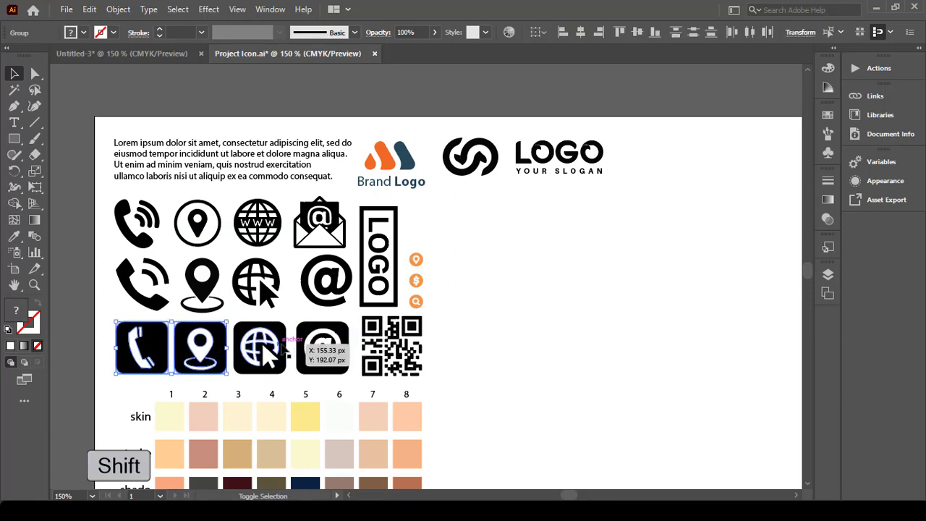
{"action": "left_click", "coordinate": [307, 338], "text": "shift"}
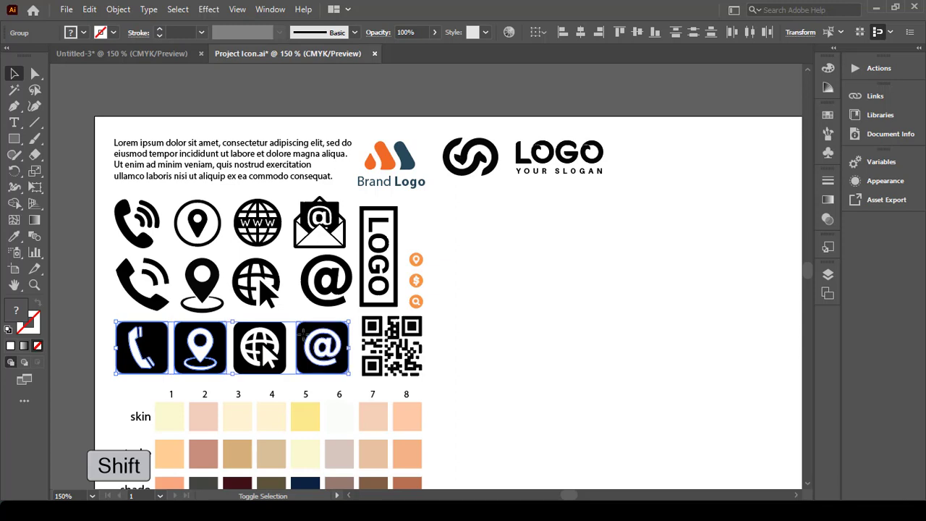
{"action": "left_click_drag", "start_coordinate": [305, 331], "coordinate": [451, 197]}
{"action": "mouse_move", "coordinate": [504, 214]}
{"action": "left_mouse_down"}
{"action": "mouse_move", "coordinate": [420, 233]}
{"action": "mouse_move", "coordinate": [413, 223]}
{"action": "mouse_move", "coordinate": [532, 229]}
{"action": "mouse_move", "coordinate": [496, 207]}
{"action": "left_mouse_up"}
Step: Fill all three icon squares with CMYK Blue
{"action": "scroll", "coordinate": [532, 229], "scroll_direction": "up", "scroll_amount": 2}
{"action": "left_click", "coordinate": [438, 210]}
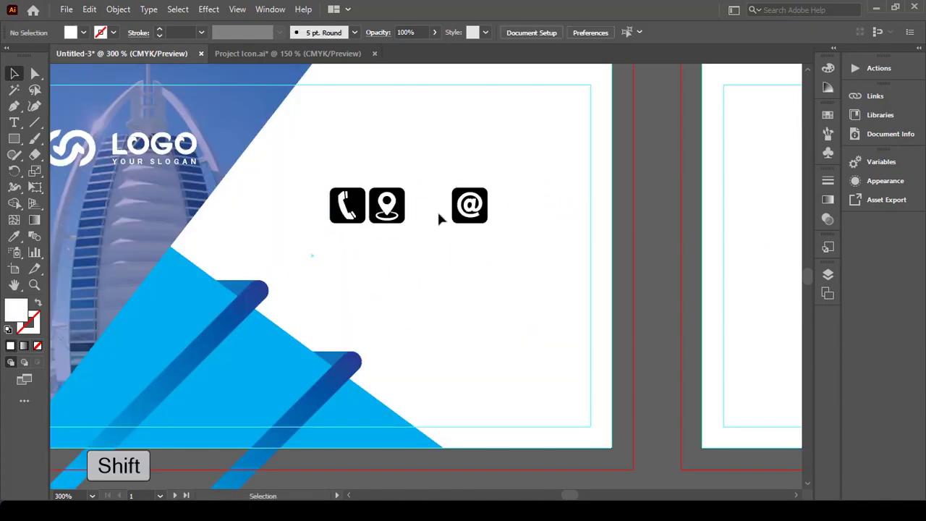
{"action": "left_click", "coordinate": [14, 91]}
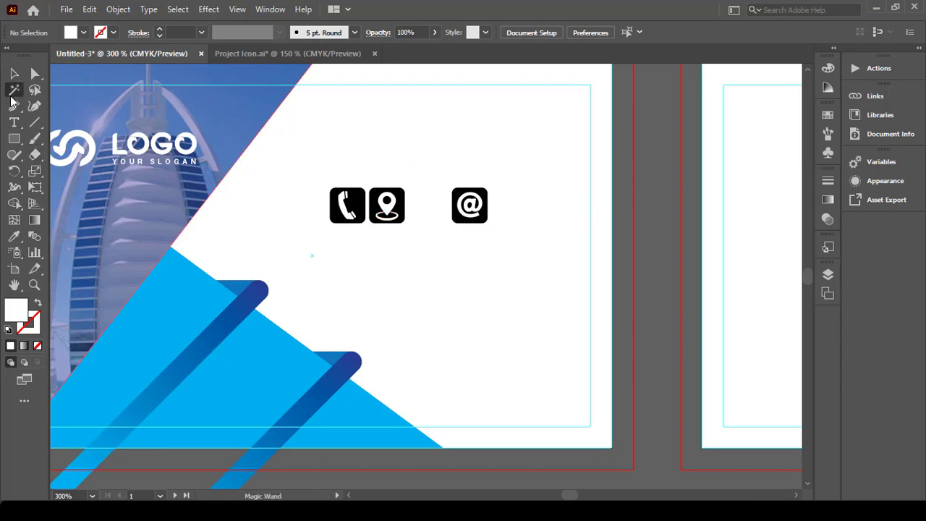
{"action": "left_click", "coordinate": [348, 203]}
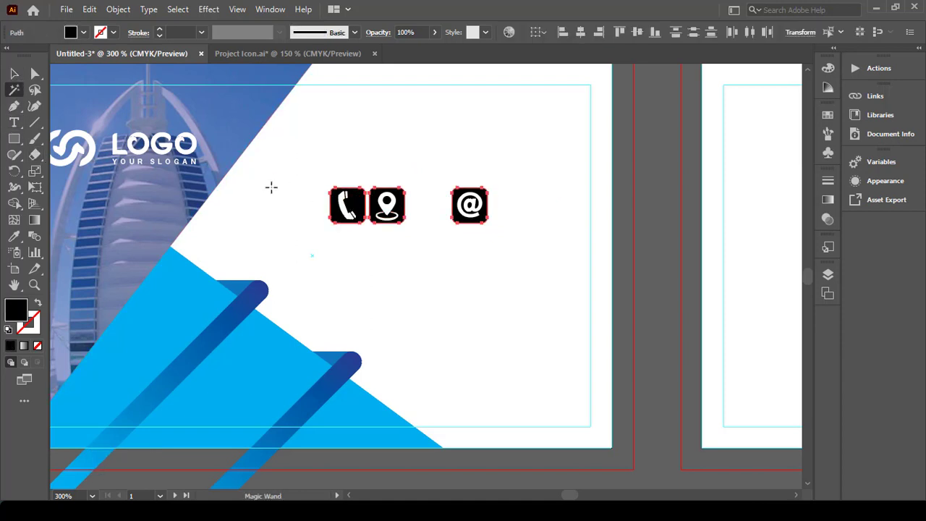
{"action": "left_click", "coordinate": [83, 33]}
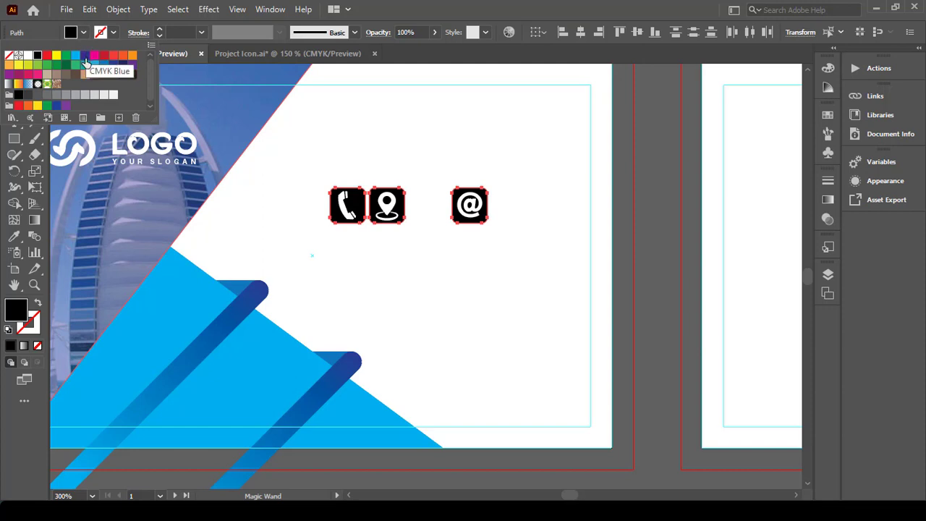
{"action": "left_click", "coordinate": [75, 55]}
{"action": "left_click", "coordinate": [365, 150]}
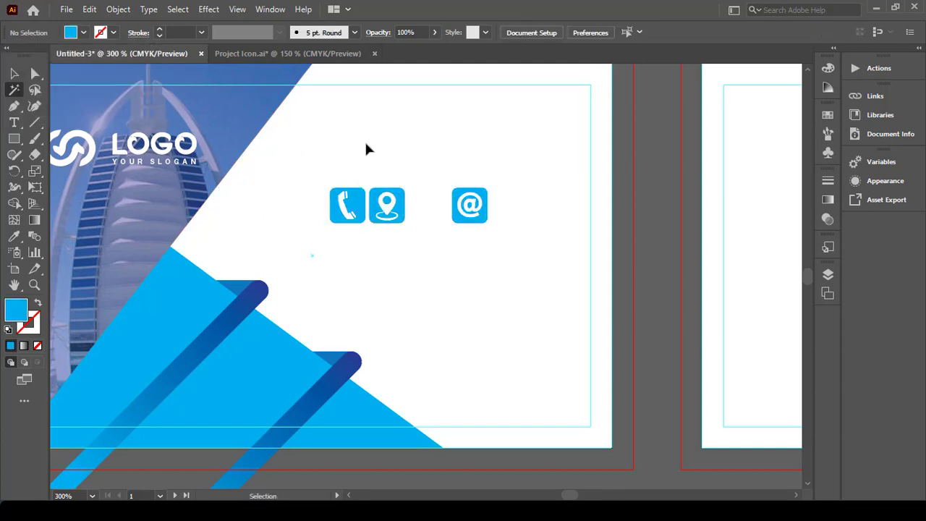
Step: Stack the phone, @ and pin icons vertically, evenly distributed and left-aligned
{"action": "key", "text": "v"}
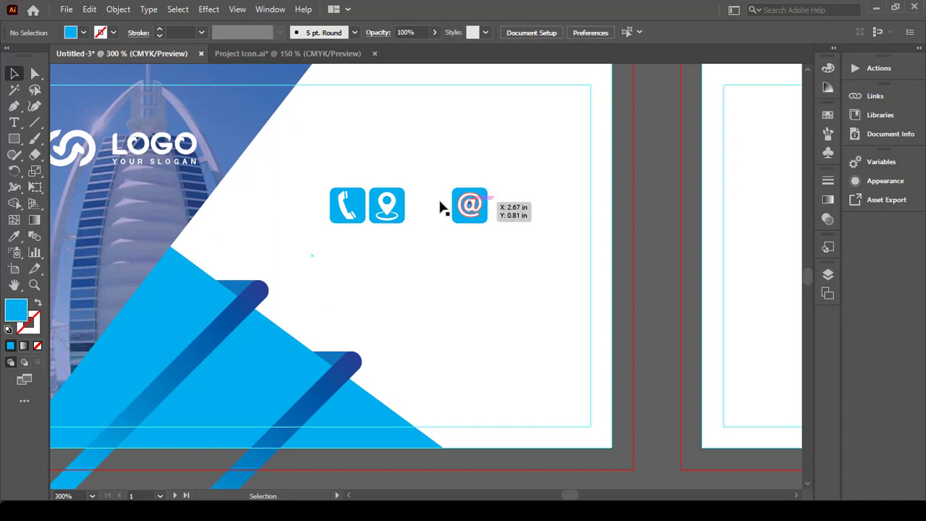
{"action": "left_click_drag", "start_coordinate": [386, 205], "coordinate": [471, 275]}
{"action": "left_click_drag", "start_coordinate": [348, 216], "coordinate": [473, 160]}
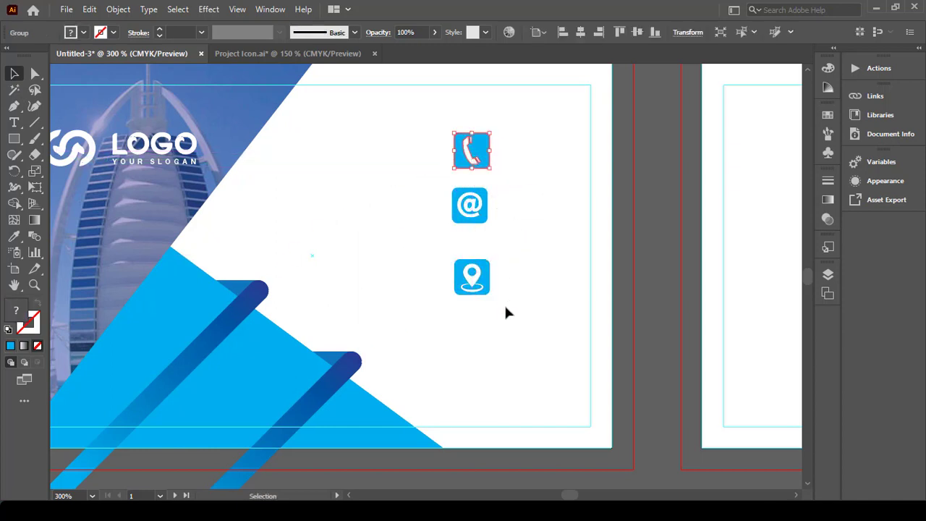
{"action": "left_click_drag", "start_coordinate": [505, 308], "coordinate": [425, 140]}
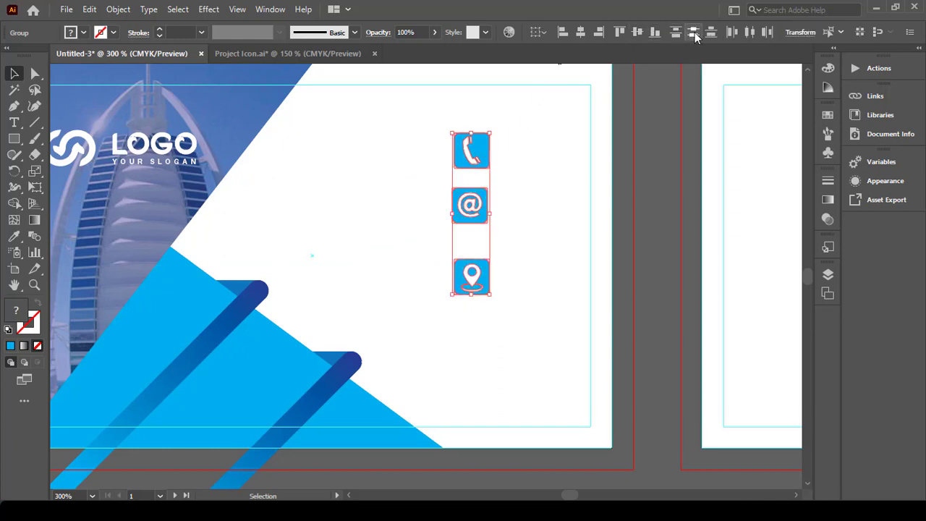
{"action": "left_click", "coordinate": [692, 32]}
{"action": "left_click", "coordinate": [550, 166]}
{"action": "left_click_drag", "start_coordinate": [520, 131], "coordinate": [429, 297]}
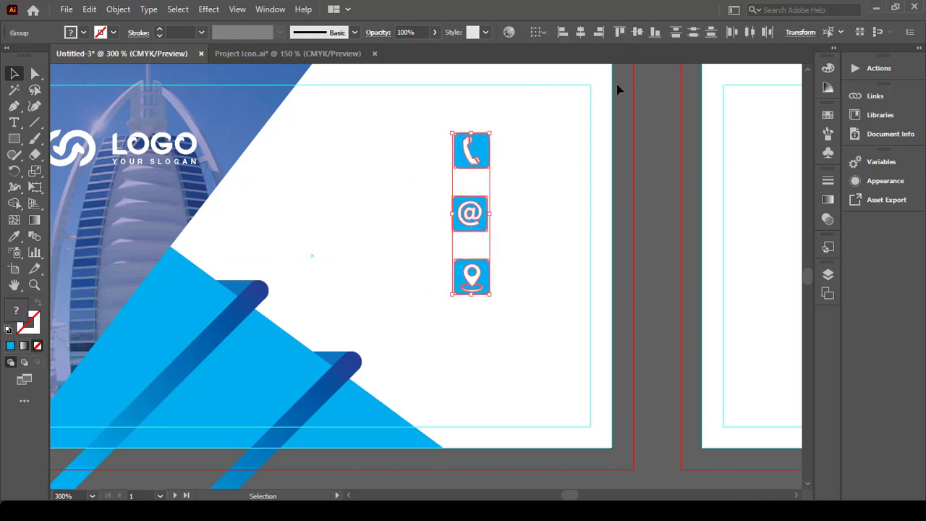
{"action": "left_click", "coordinate": [557, 32]}
{"action": "left_click", "coordinate": [510, 141]}
{"action": "left_click_drag", "start_coordinate": [509, 114], "coordinate": [456, 303]}
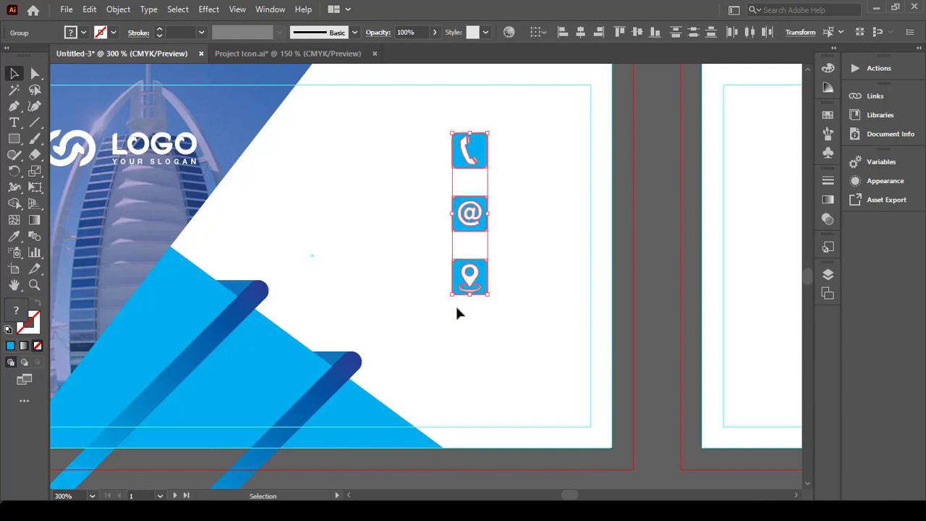
Step: Move the icon column toward the card's right edge
{"action": "left_click", "coordinate": [549, 254]}
{"action": "left_click_drag", "start_coordinate": [470, 212], "coordinate": [560, 267]}
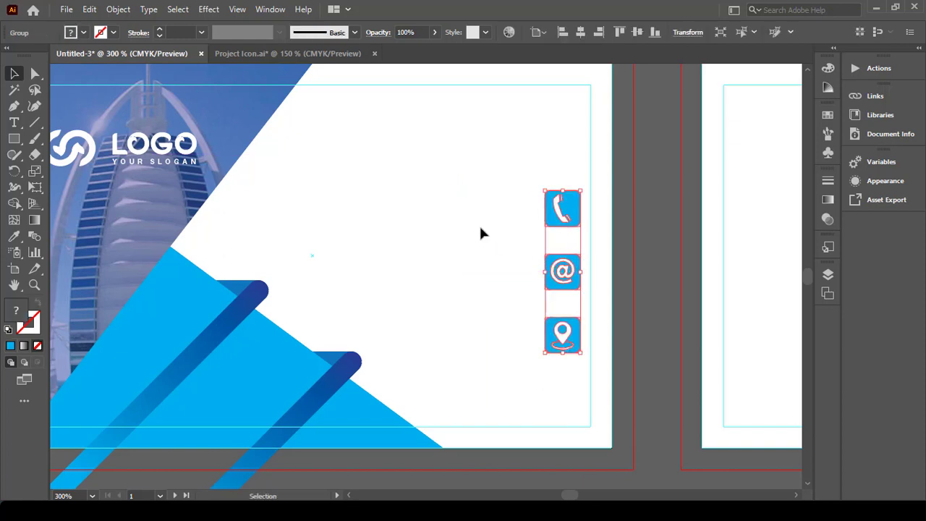
{"action": "left_click", "coordinate": [479, 234]}
Step: Create a contact text block with two phone number lines left of the icons
{"action": "left_click", "coordinate": [15, 123]}
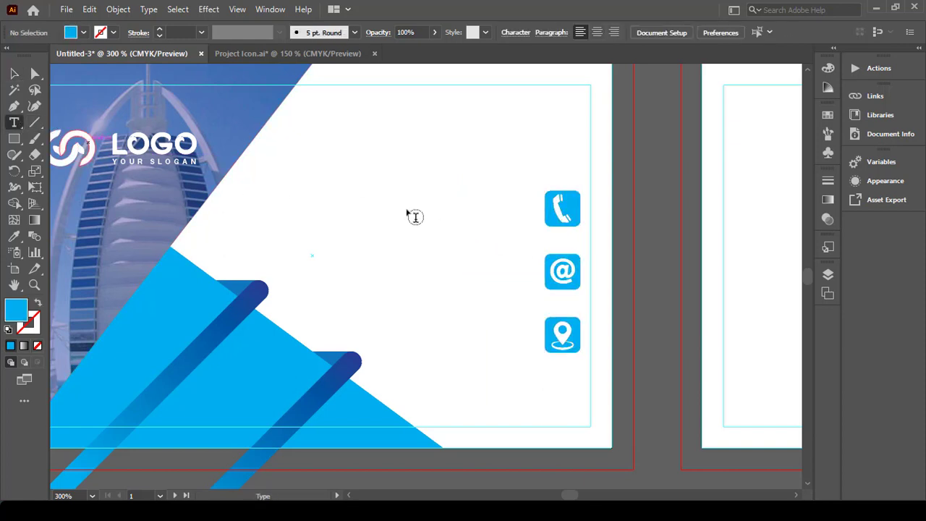
{"action": "left_click", "coordinate": [346, 191]}
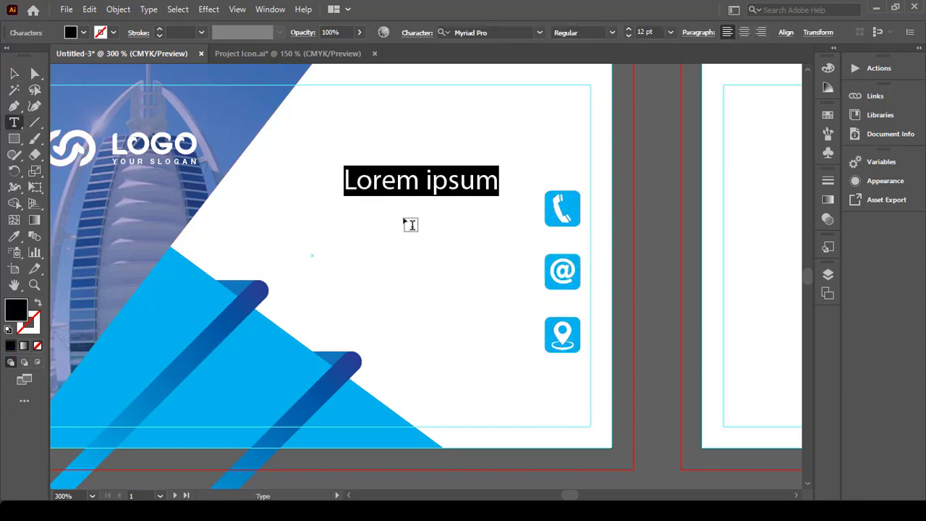
{"action": "key", "text": "Tab"}
{"action": "key", "text": "Tab"}
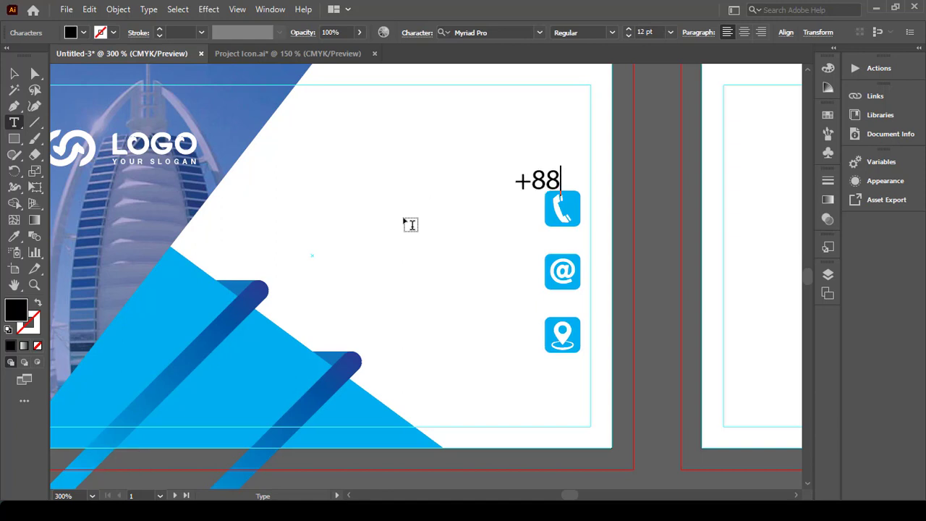
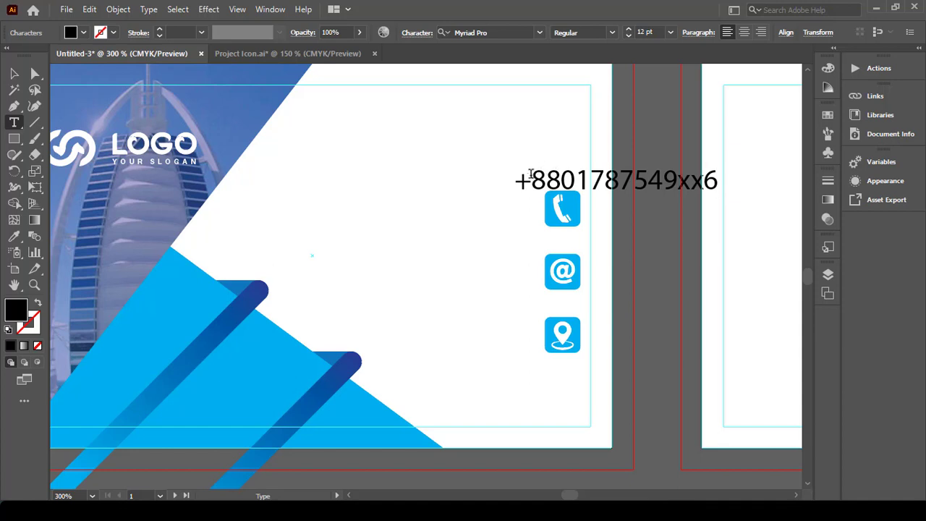
{"action": "left_click_drag", "start_coordinate": [516, 176], "coordinate": [734, 176]}
{"action": "key", "text": "ctrl+c"}
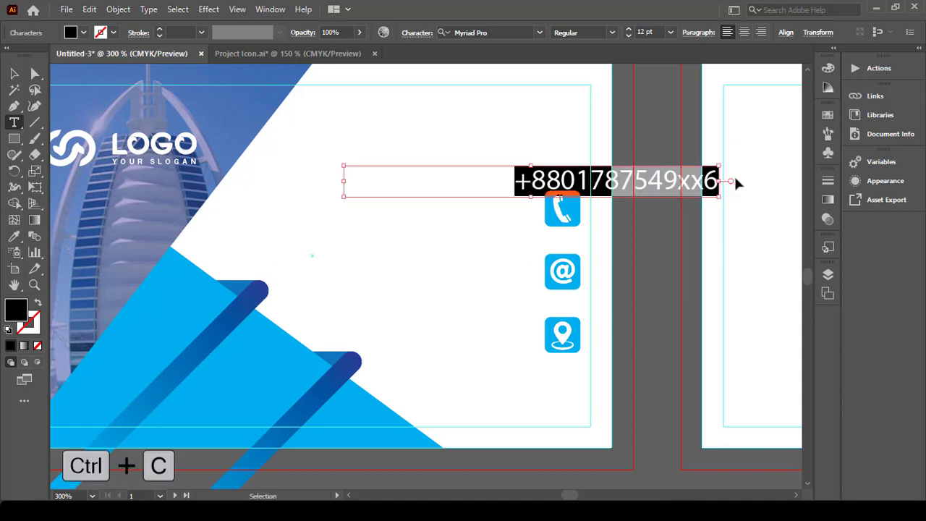
{"action": "left_click", "coordinate": [718, 184]}
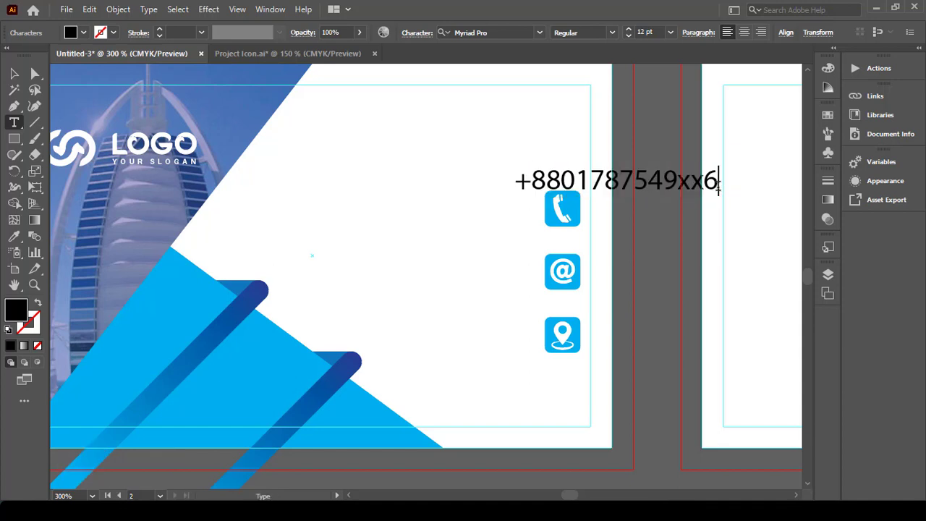
{"action": "key", "text": "Tab"}
{"action": "key", "text": "Tab"}
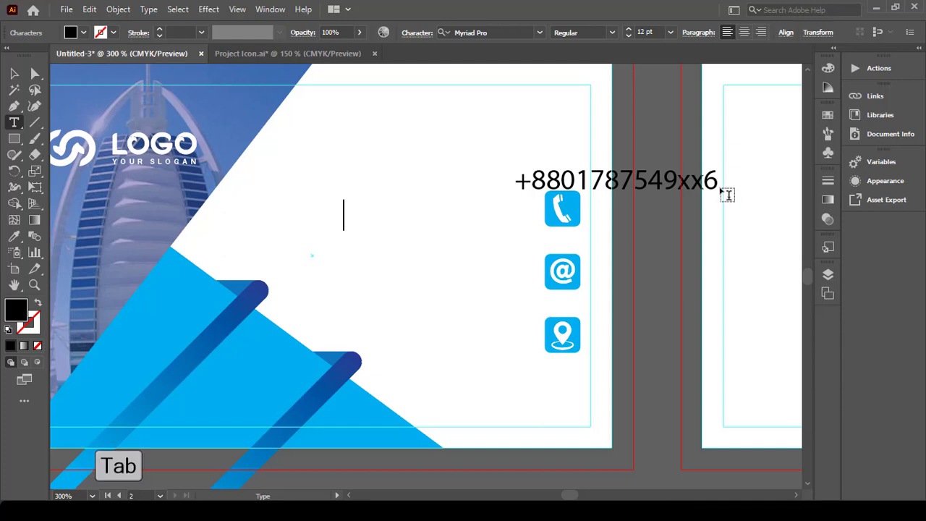
{"action": "key", "text": "ctrl+v"}
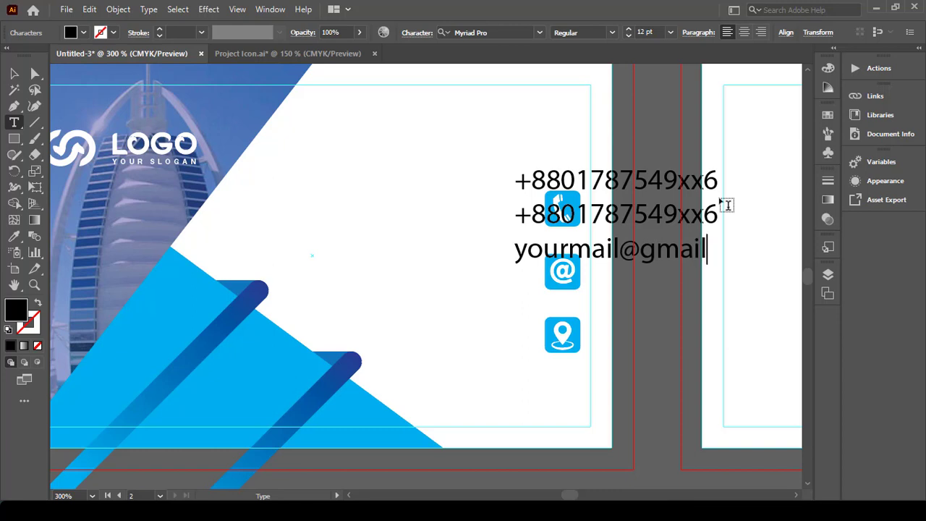
Step: Add the e-mail address lines and a two-line postal address below the phone numbers
{"action": "type", "text": ".com"}
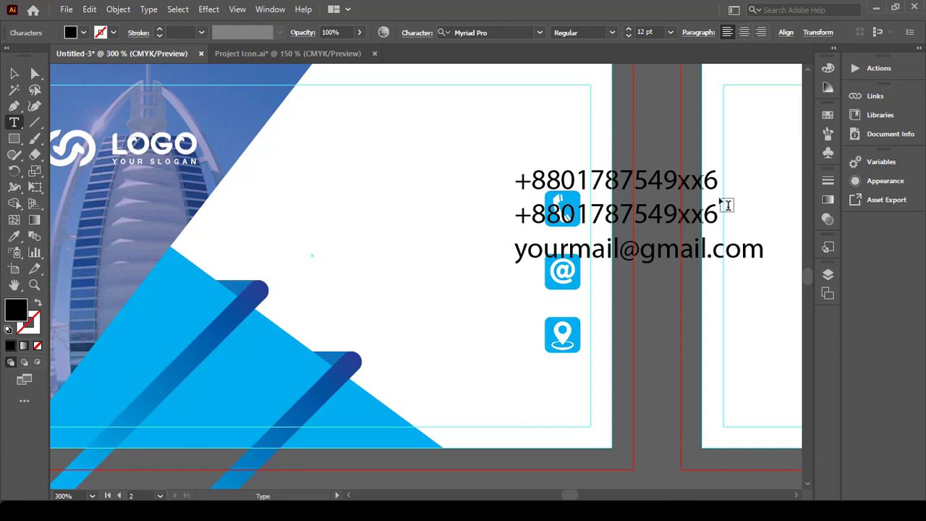
{"action": "type", "text": "yourmail"}
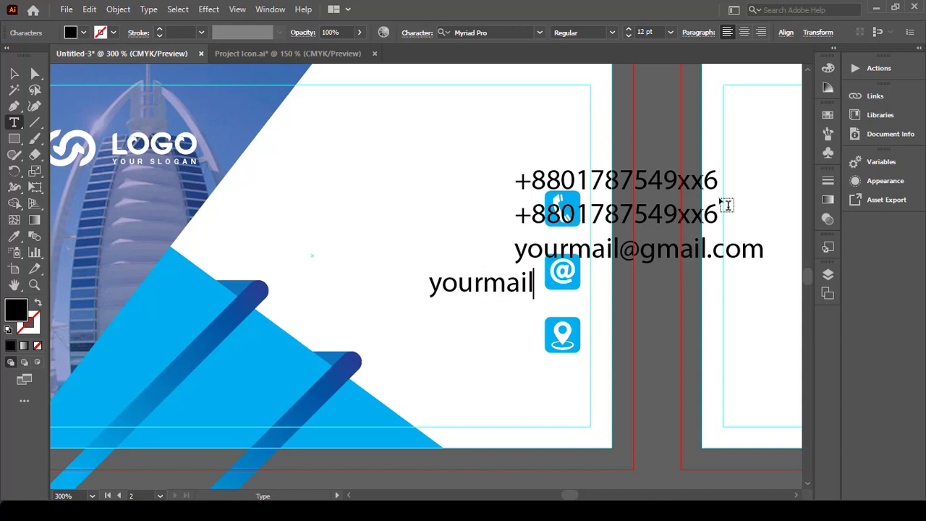
{"action": "type", "text": "@yahoo.com"}
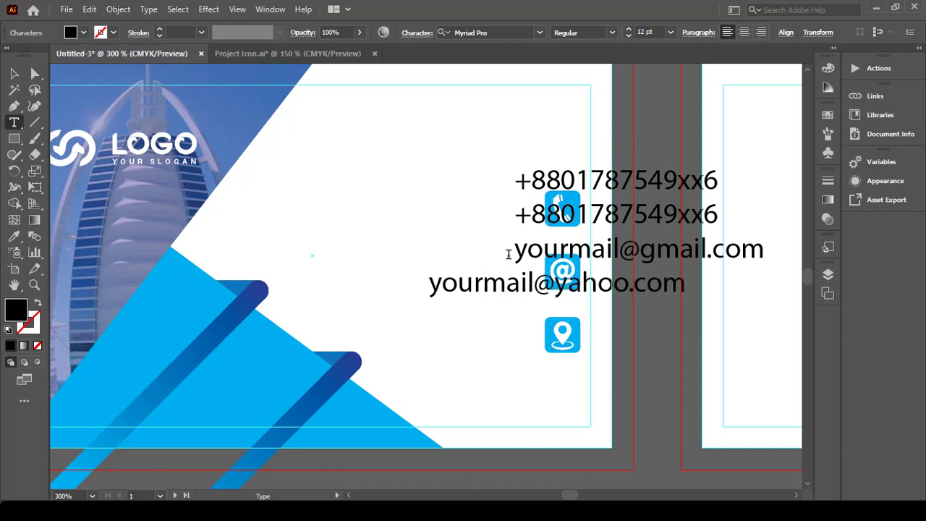
{"action": "key", "text": "BackSpace"}
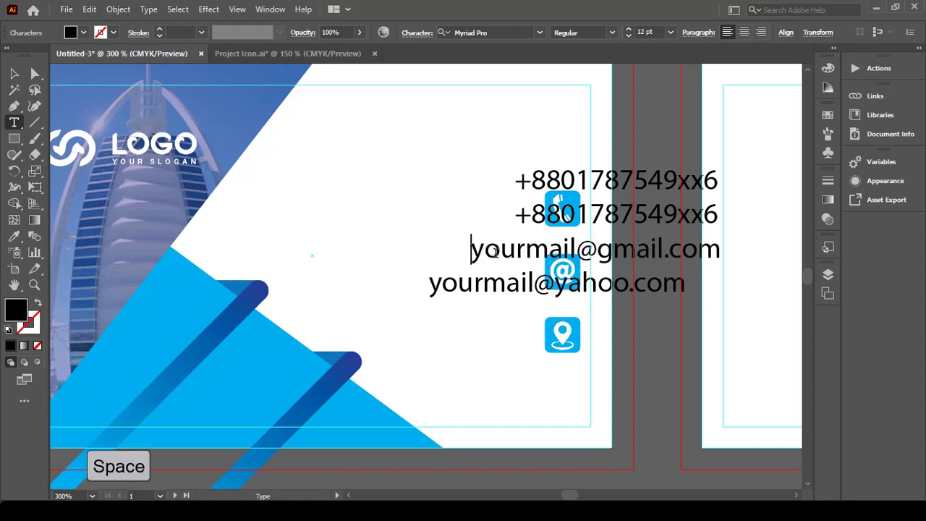
{"action": "left_click", "coordinate": [425, 288]}
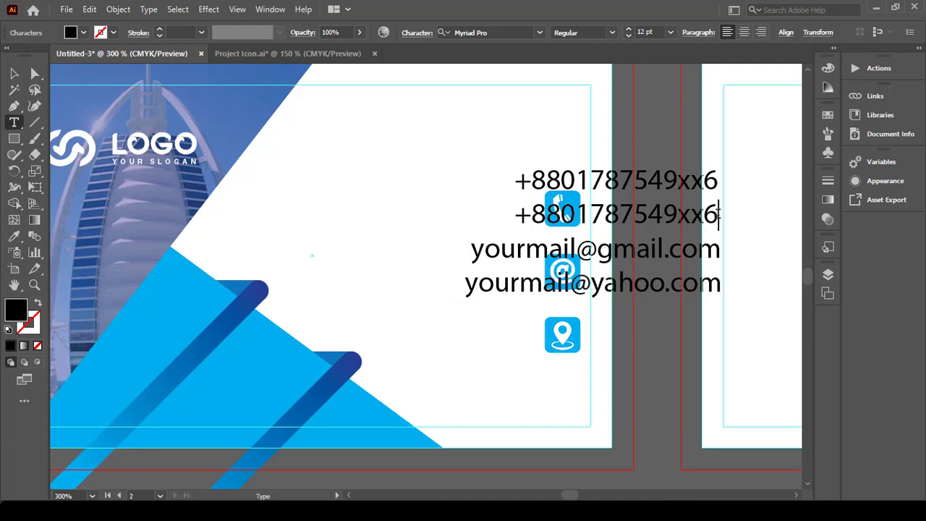
{"action": "key", "text": "Return"}
{"action": "scroll", "coordinate": [705, 261], "scroll_direction": "down", "scroll_amount": 1}
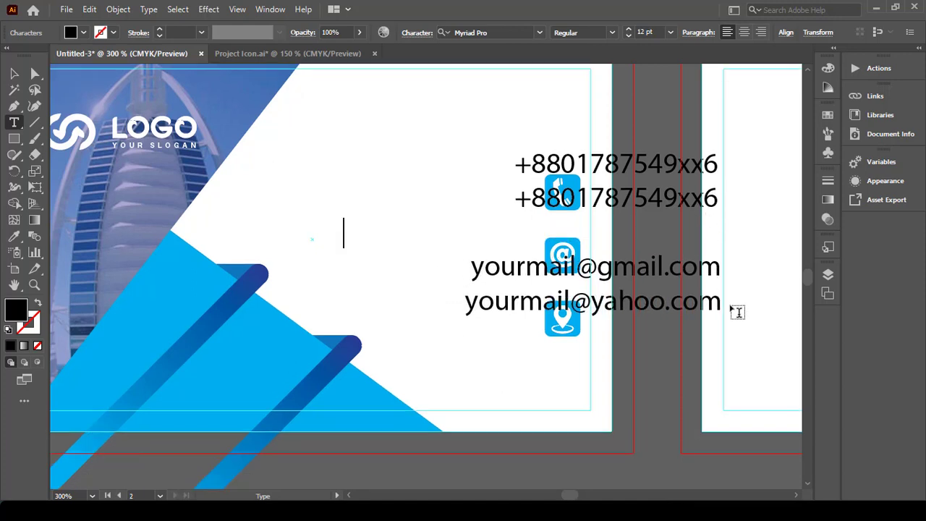
{"action": "key", "text": "Return"}
{"action": "key", "text": "Return"}
{"action": "type", "text": "Gazipur"}
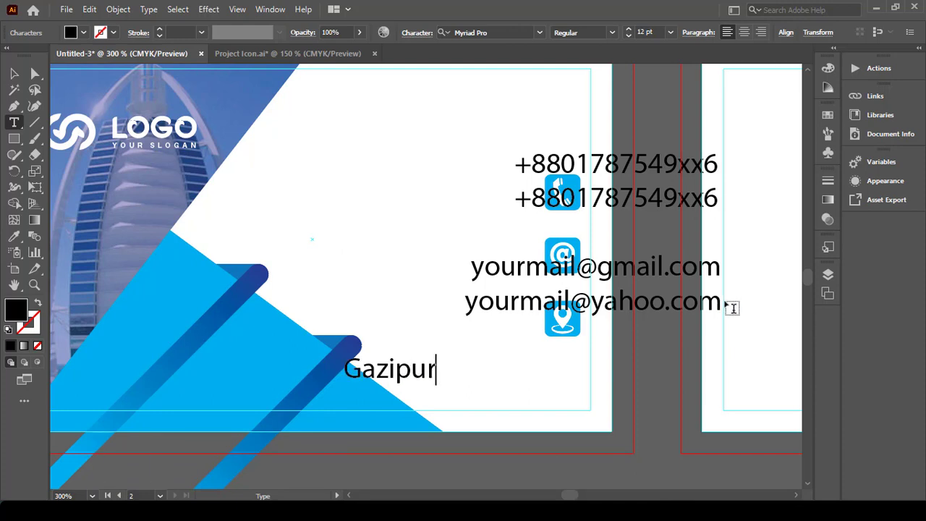
{"action": "type", "text": ", Ka"}
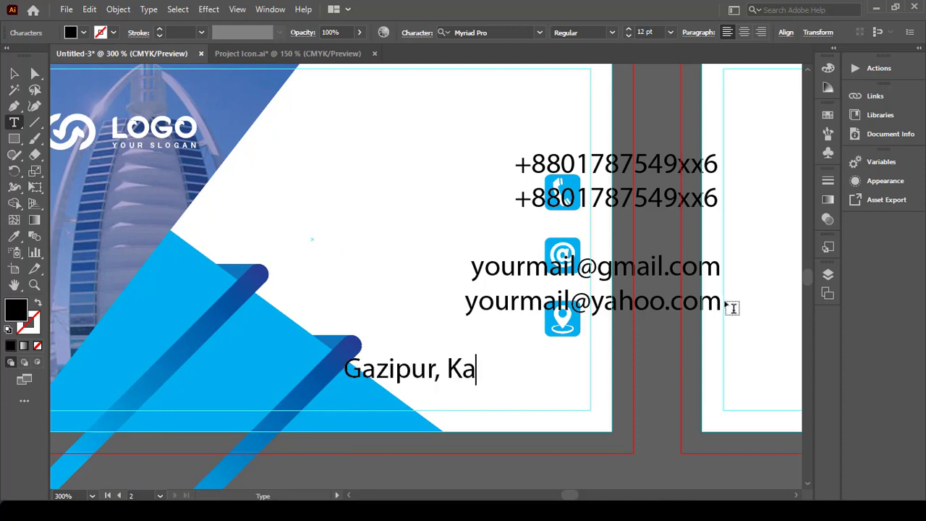
{"action": "type", "text": "pasia, "}
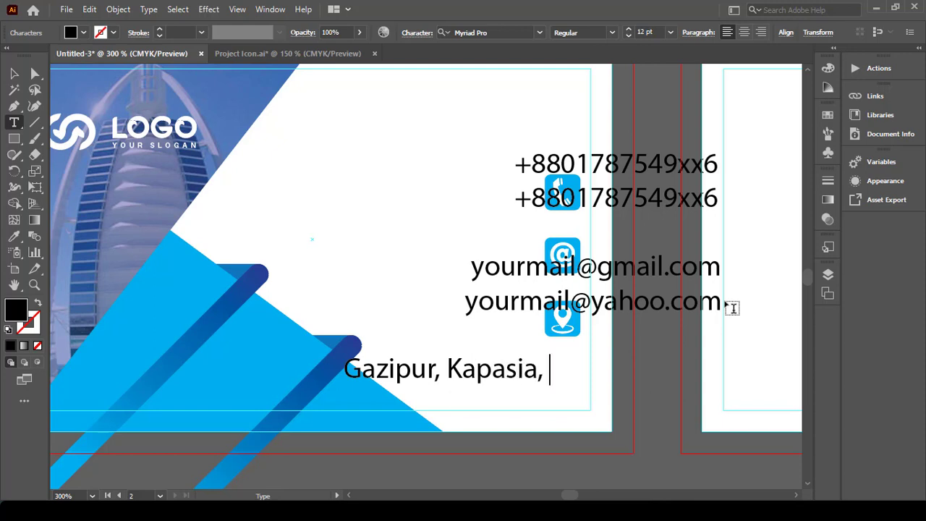
{"action": "type", "text": "Dhaka"}
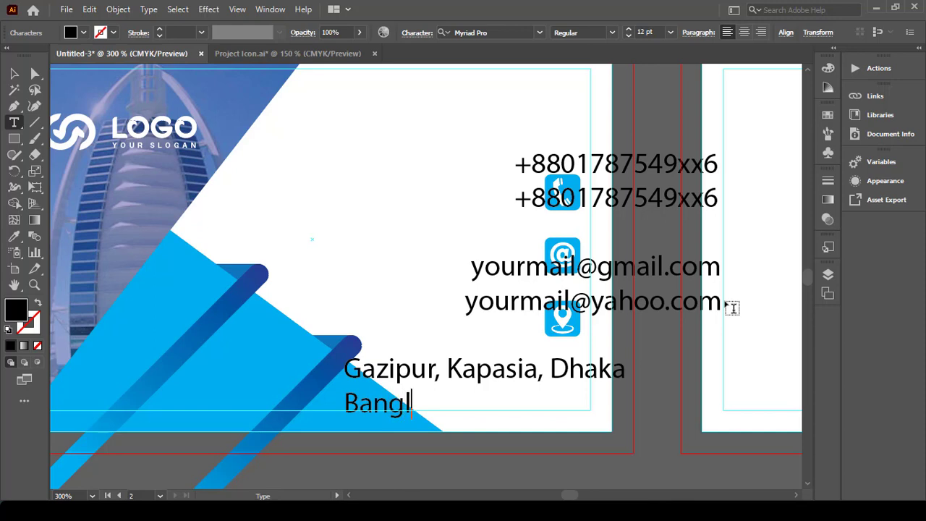
{"action": "type", "text": "Bangladesh"}
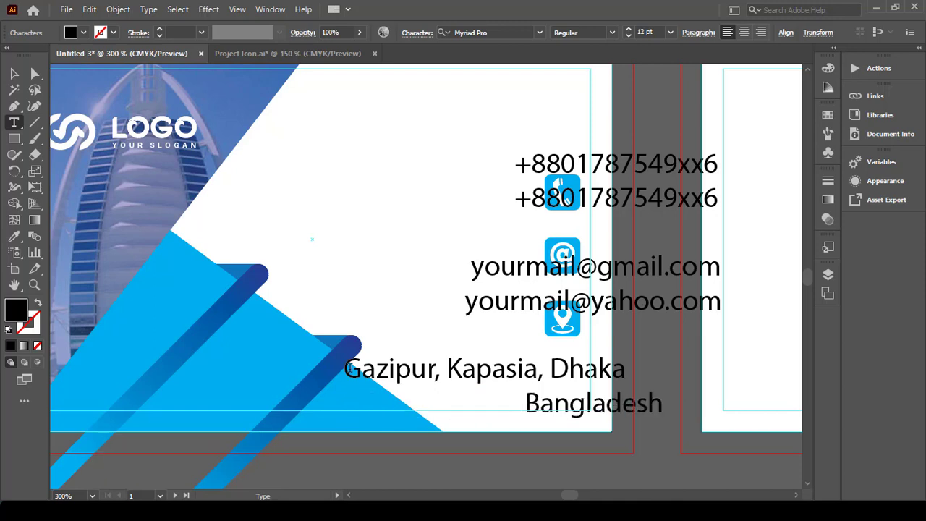
{"action": "left_click", "coordinate": [349, 368]}
{"action": "left_click", "coordinate": [527, 400]}
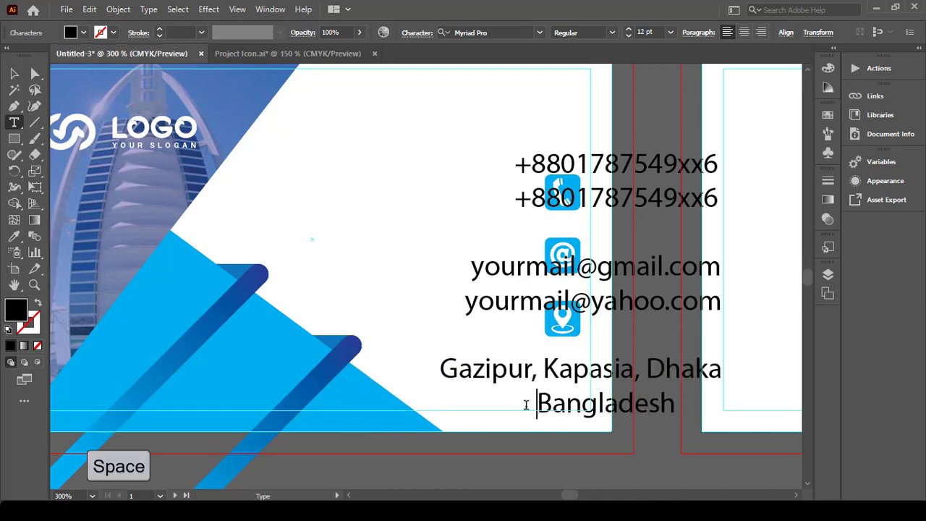
{"action": "key", "text": "Escape"}
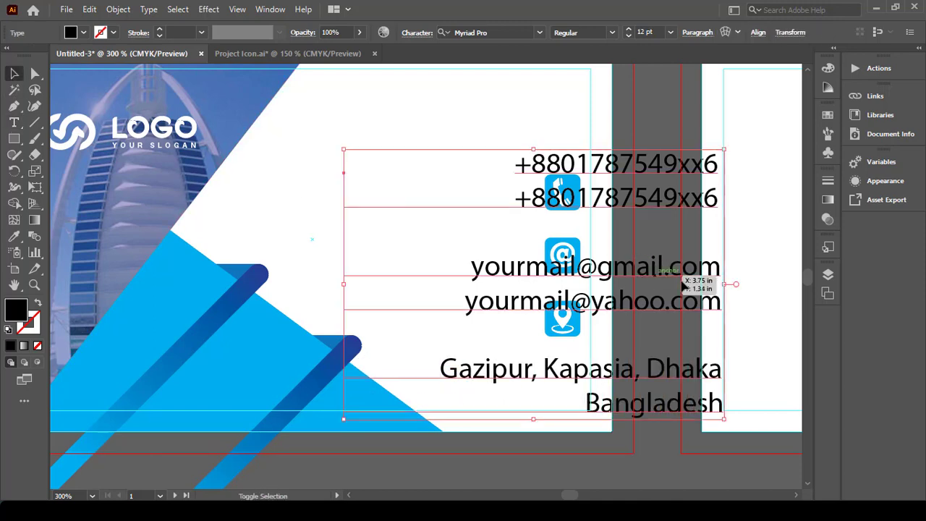
Step: Shrink the contact text, then move and scale the icon column beside the lines
{"action": "left_click_drag", "start_coordinate": [727, 284], "coordinate": [541, 282]}
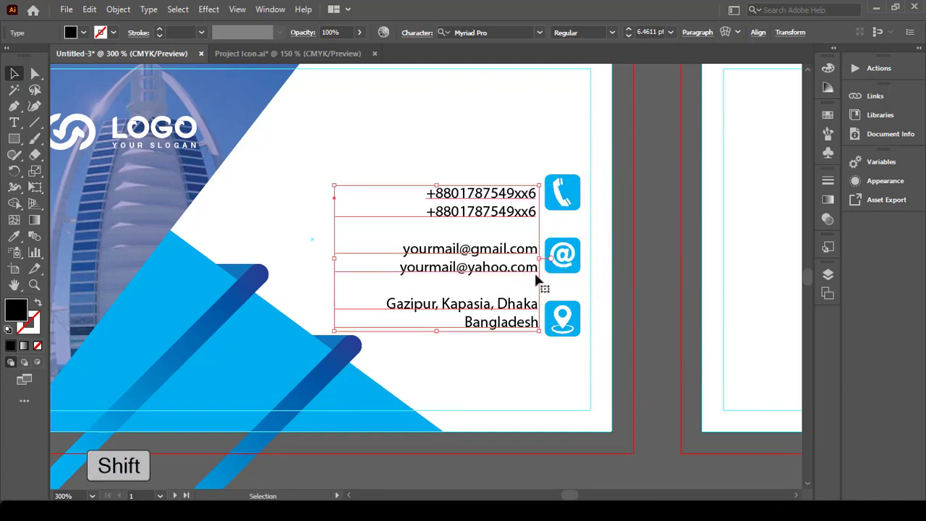
{"action": "left_click", "coordinate": [587, 235]}
{"action": "left_click_drag", "start_coordinate": [573, 200], "coordinate": [572, 213]}
{"action": "left_click_drag", "start_coordinate": [559, 350], "coordinate": [562, 333]}
{"action": "left_click", "coordinate": [560, 351]}
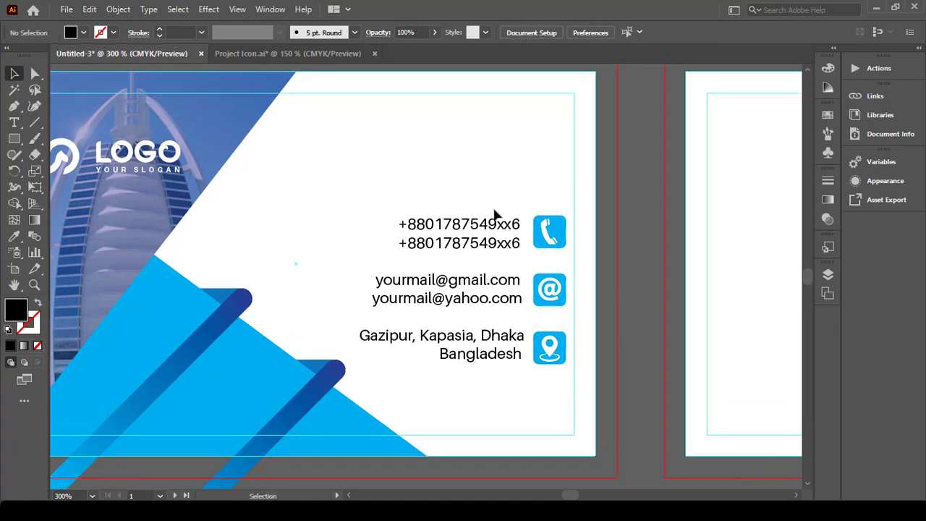
{"action": "scroll", "coordinate": [495, 210], "scroll_direction": "up", "scroll_amount": 1}
Step: Add a YOUR NAME line above the contacts in Li Niladri Rongtuli Unicode font
{"action": "left_click", "coordinate": [14, 122]}
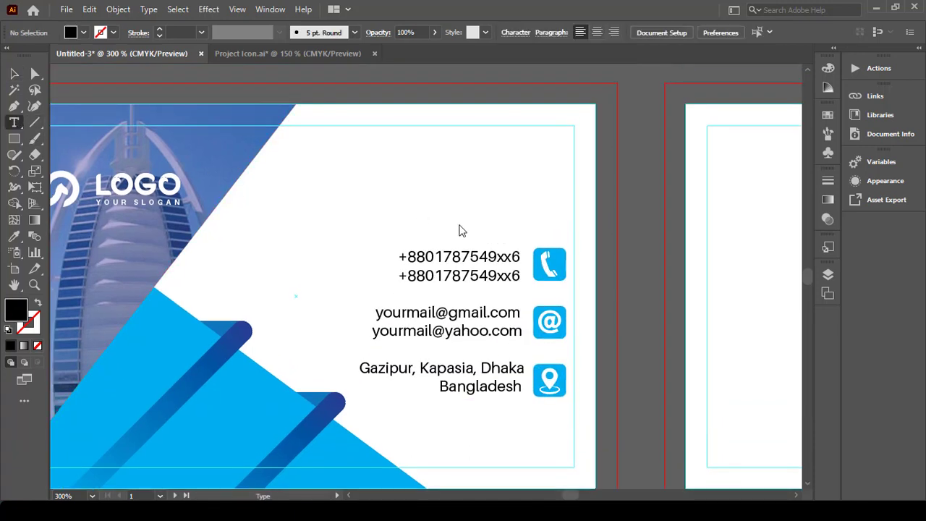
{"action": "left_click", "coordinate": [344, 168]}
{"action": "type", "text": "YOUR NAME"}
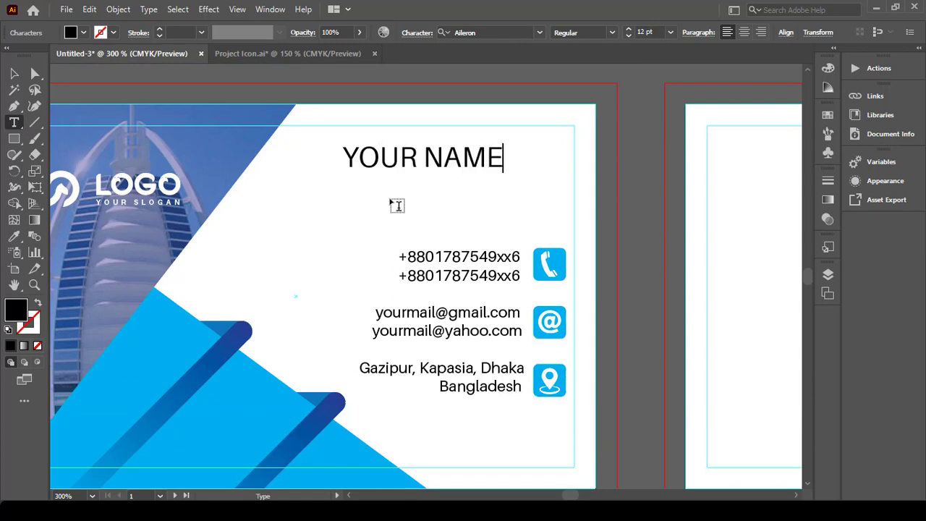
{"action": "left_click", "coordinate": [14, 73]}
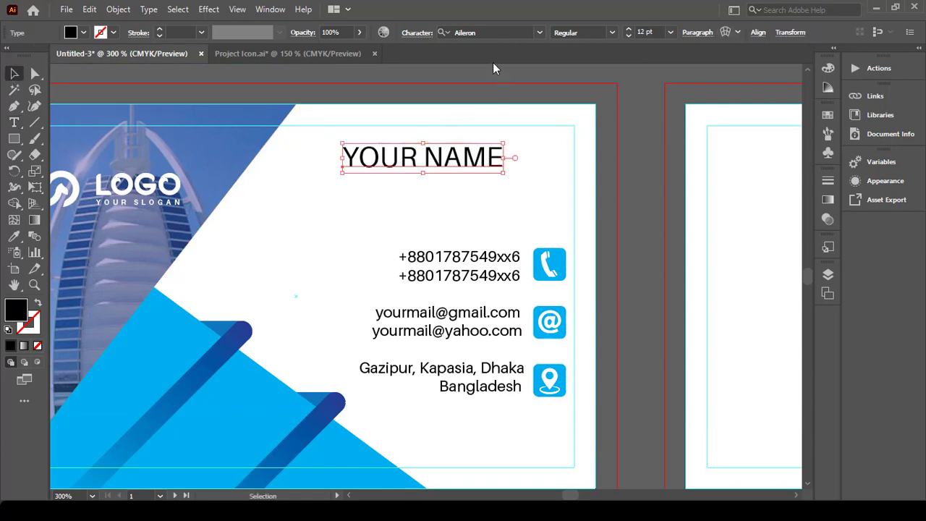
{"action": "left_click", "coordinate": [537, 31]}
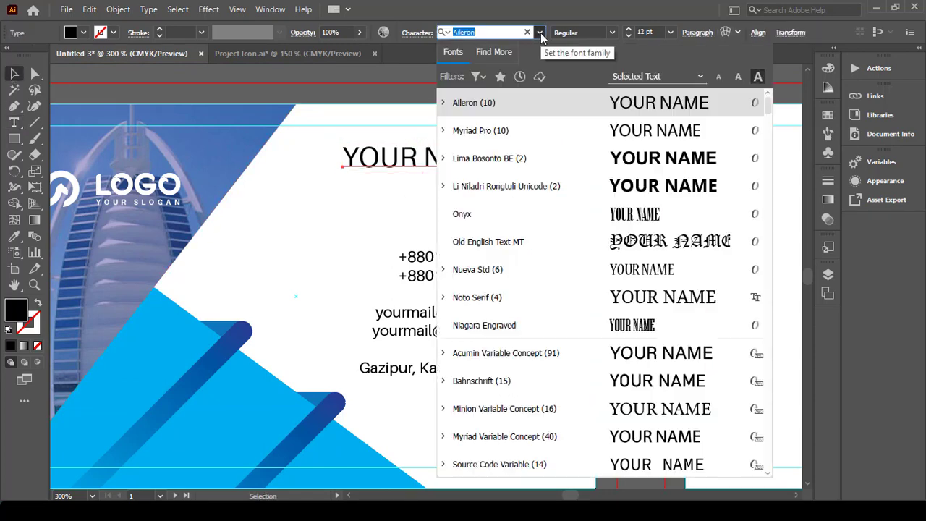
{"action": "left_click", "coordinate": [651, 186]}
{"action": "left_click", "coordinate": [527, 186]}
Step: Colour the word NAME with the dark blue swatch
{"action": "left_click", "coordinate": [433, 156]}
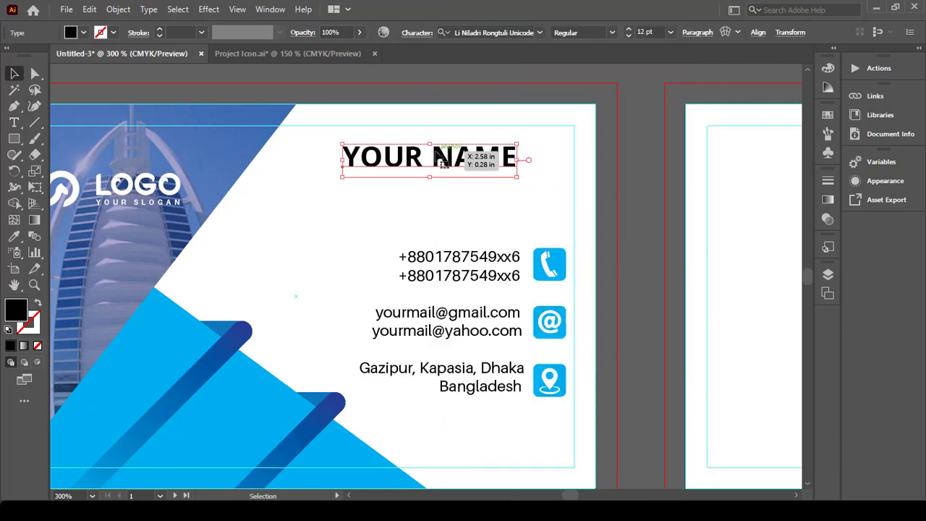
{"action": "double_click", "coordinate": [434, 156]}
{"action": "left_click", "coordinate": [541, 171], "text": "shift"}
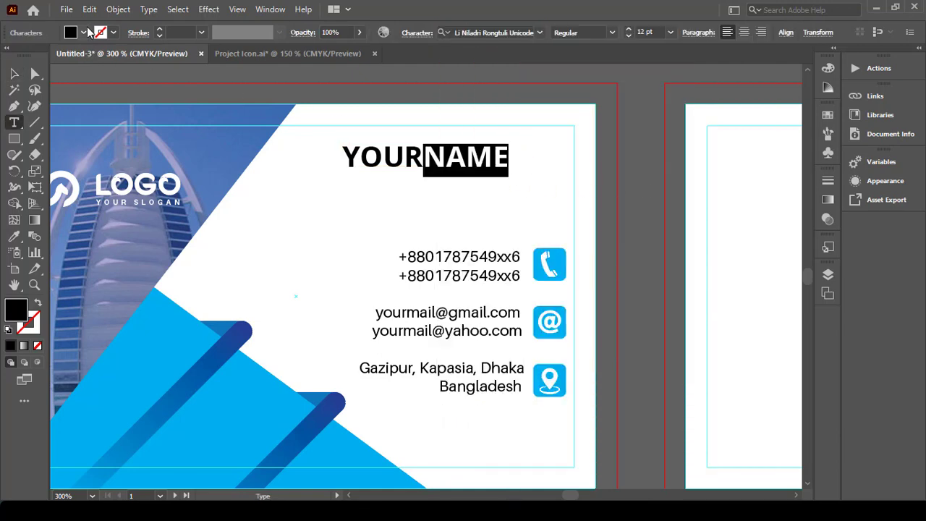
{"action": "left_click", "coordinate": [84, 32]}
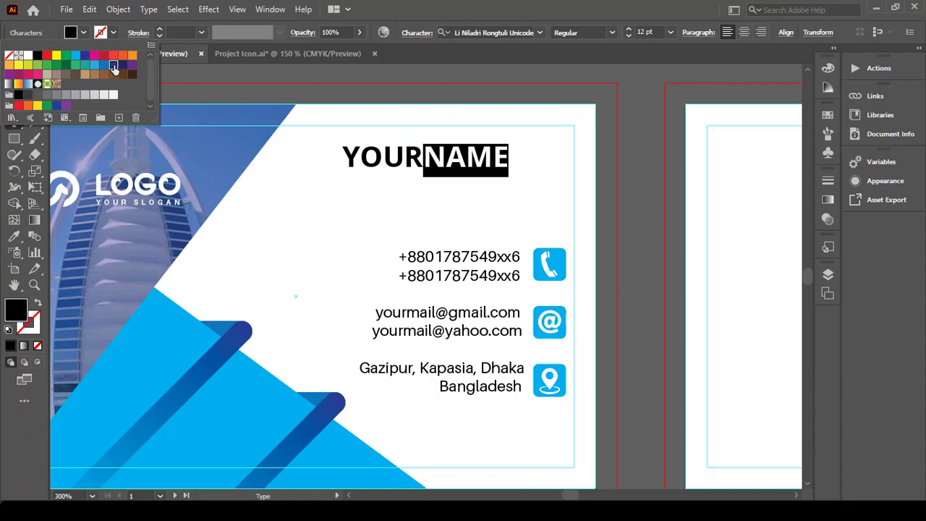
{"action": "left_click", "coordinate": [114, 66]}
{"action": "key", "text": "Escape"}
Step: Resize the YOURNAME heading to line up with the contacts, then start a slogan line below
{"action": "key", "text": "ctrl+shift+a"}
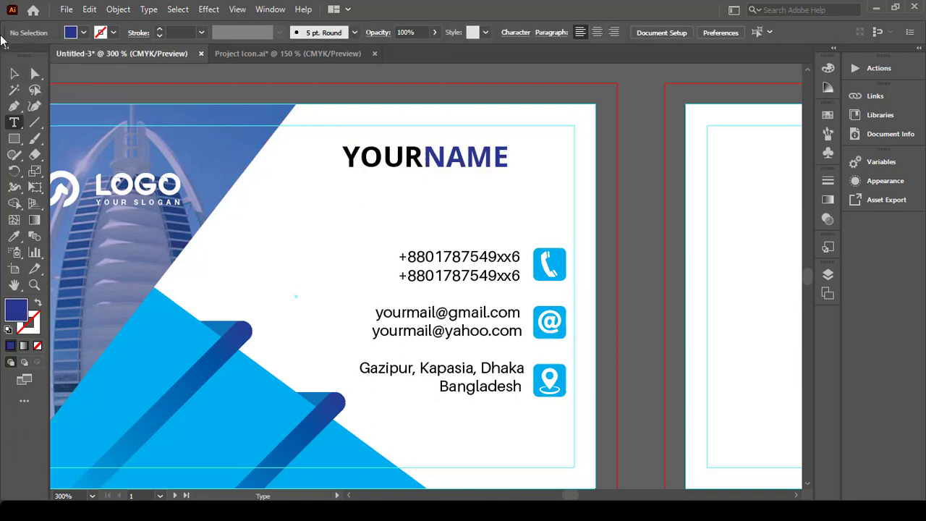
{"action": "left_click", "coordinate": [14, 73]}
{"action": "left_click", "coordinate": [412, 157]}
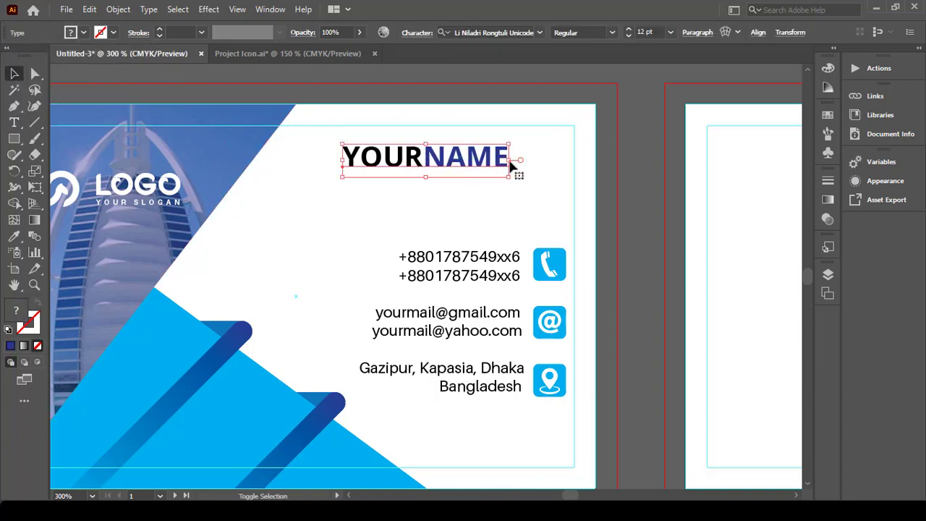
{"action": "left_click_drag", "start_coordinate": [509, 160], "coordinate": [557, 168]}
{"action": "left_click_drag", "start_coordinate": [407, 168], "coordinate": [360, 171]}
{"action": "key", "text": "ctrl+shift+a"}
{"action": "left_click", "coordinate": [14, 122]}
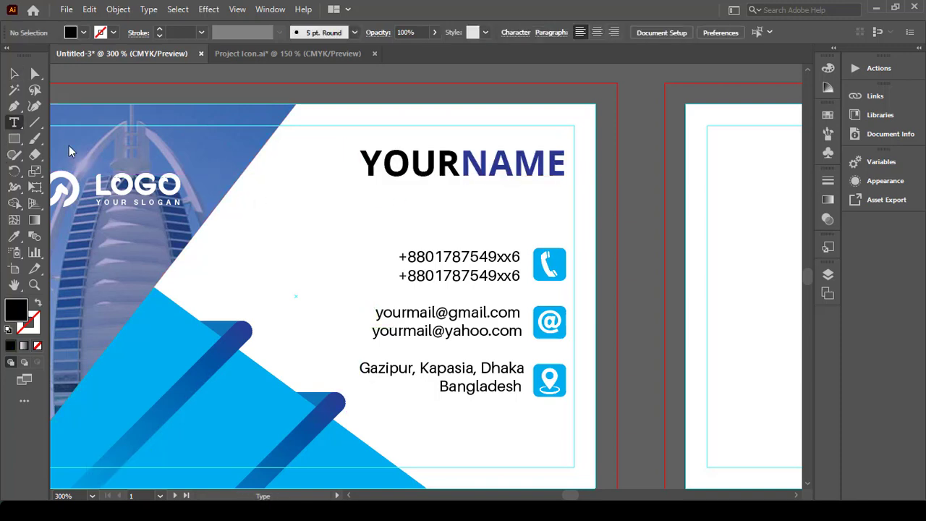
{"action": "left_click", "coordinate": [343, 222]}
Step: Type YOUR SLOGAN HERE, shrink it, set it in Aileron, and place it right-aligned under the name
{"action": "type", "text": "YOUR SLOGAN "}
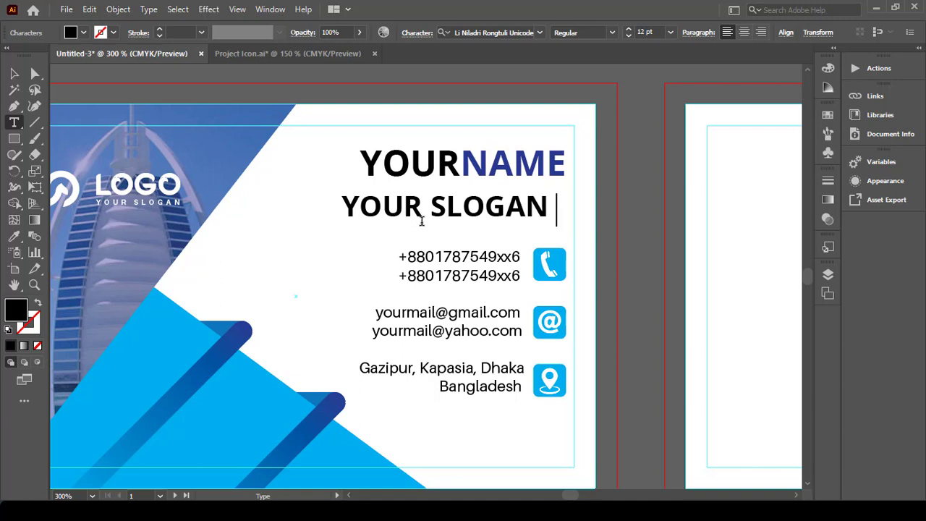
{"action": "type", "text": "HERE"}
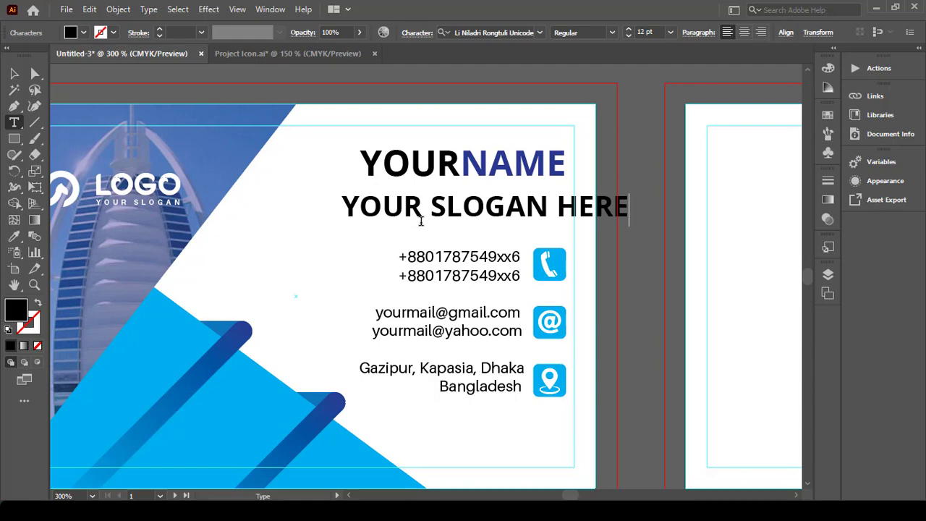
{"action": "left_click", "coordinate": [13, 73]}
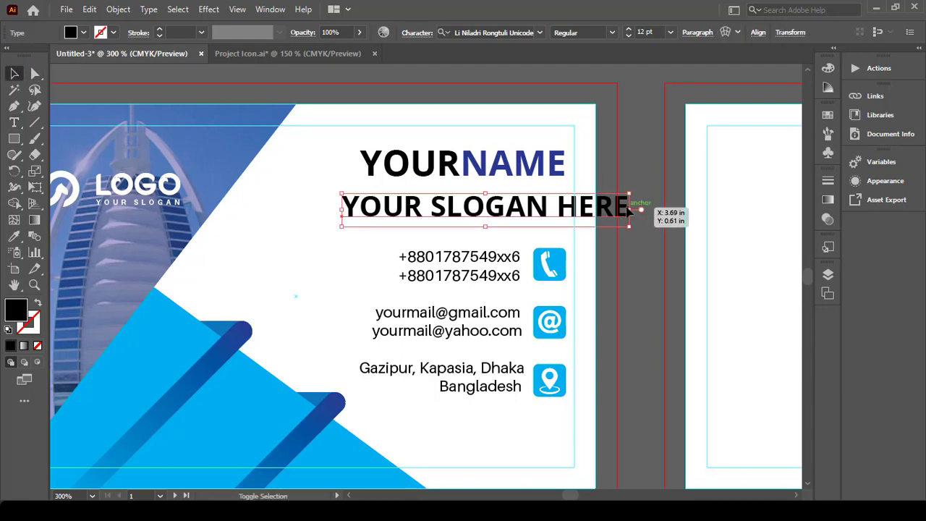
{"action": "left_click_drag", "start_coordinate": [628, 208], "coordinate": [491, 209]}
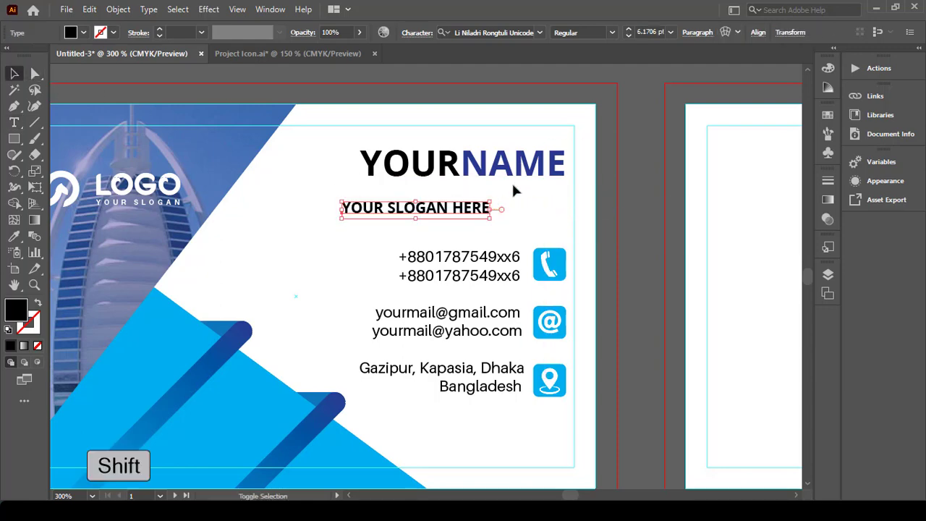
{"action": "left_click", "coordinate": [540, 33]}
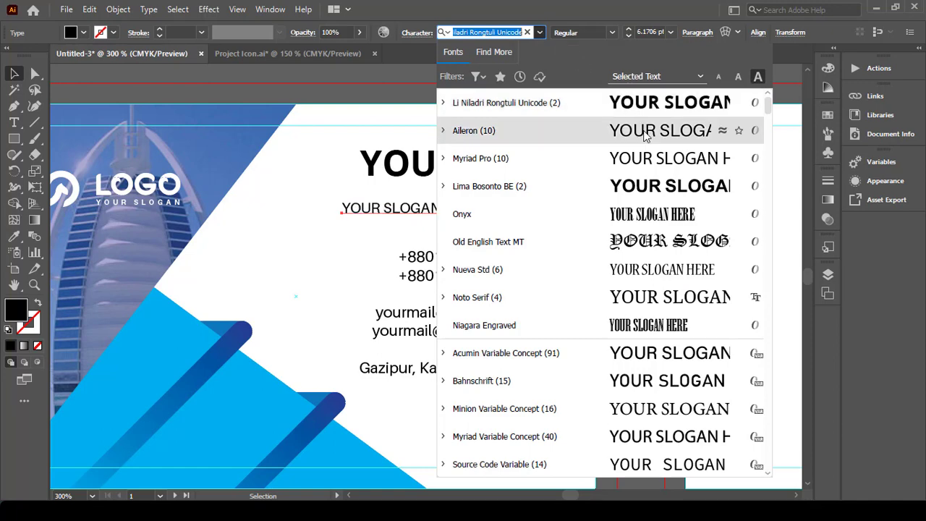
{"action": "left_click", "coordinate": [645, 135]}
{"action": "left_click", "coordinate": [562, 181]}
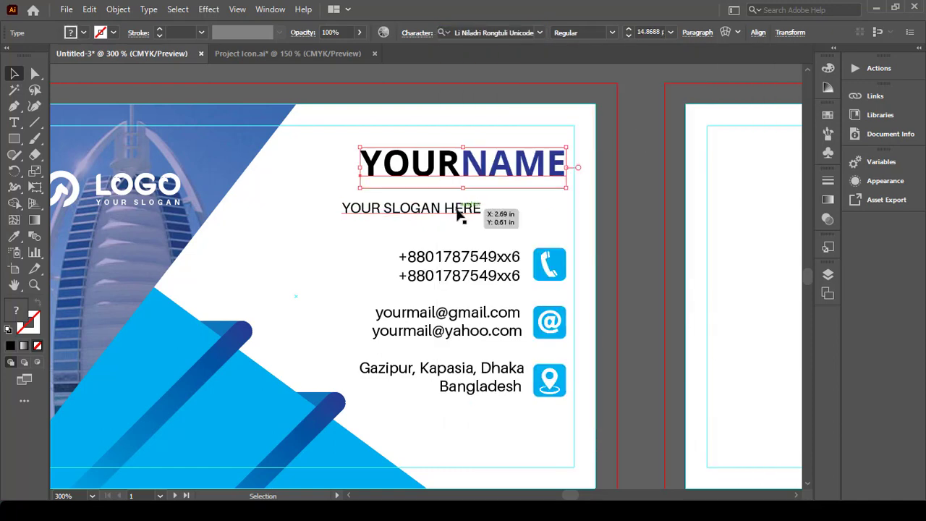
{"action": "left_click_drag", "start_coordinate": [459, 213], "coordinate": [542, 193]}
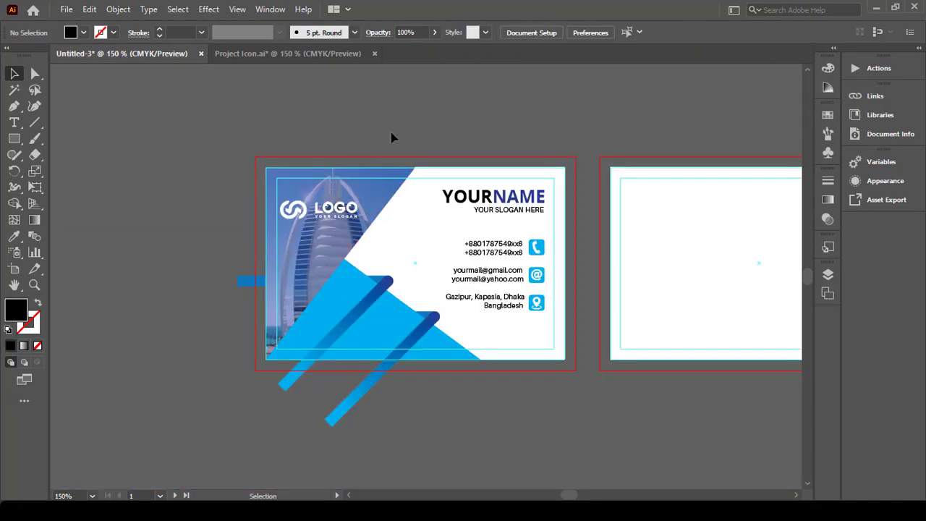
Step: Copy the photo, triangle and stripe artwork onto the back card and group it
{"action": "left_click", "coordinate": [393, 389]}
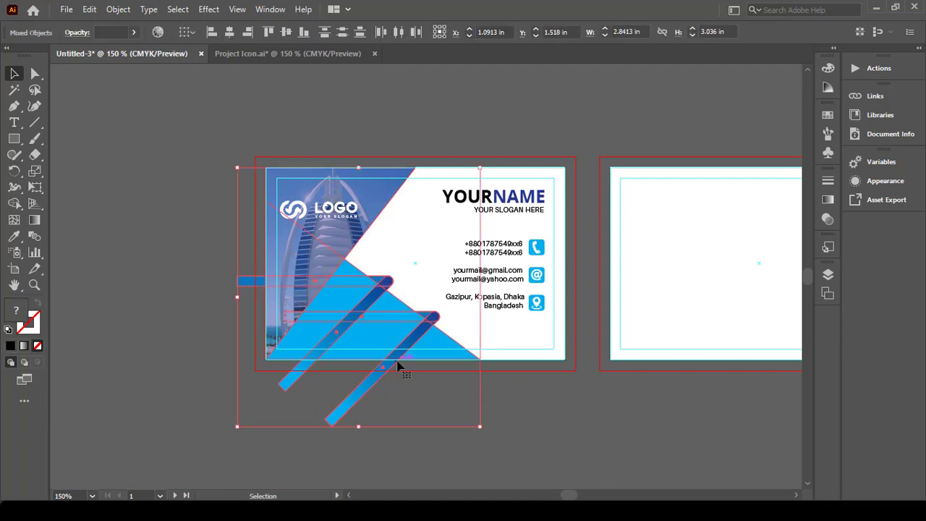
{"action": "scroll", "coordinate": [380, 330], "scroll_direction": "down", "scroll_amount": 1}
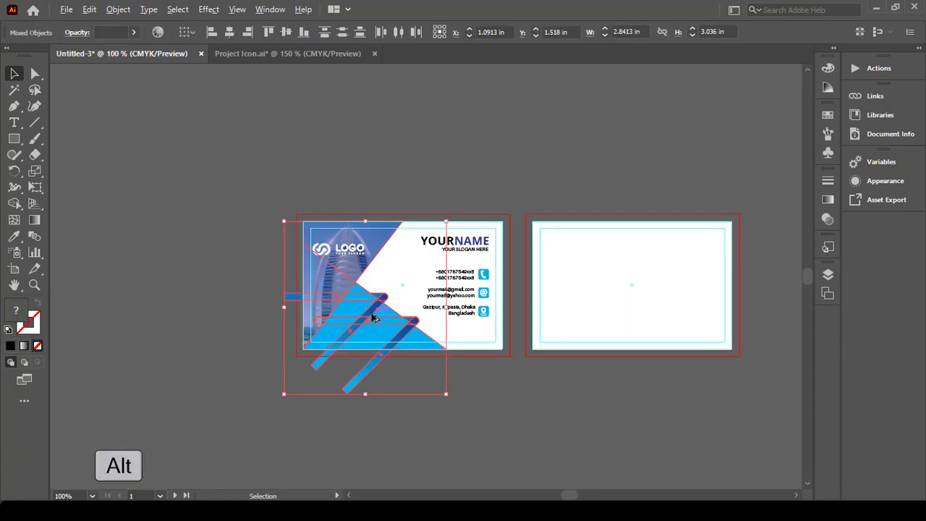
{"action": "left_click_drag", "start_coordinate": [373, 319], "coordinate": [660, 304]}
{"action": "right_click", "coordinate": [659, 298]}
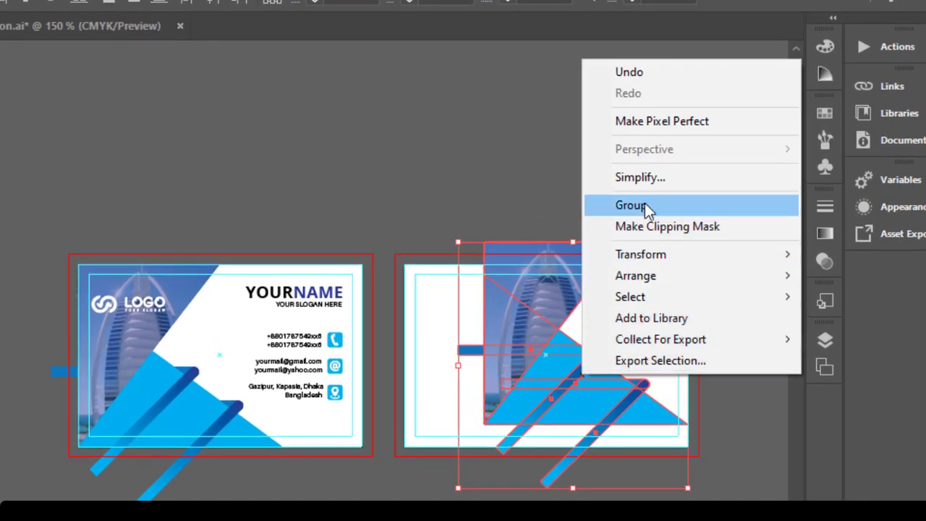
{"action": "left_click", "coordinate": [644, 205]}
Step: Reflect the copied group vertically so it mirrors the front
{"action": "right_click", "coordinate": [557, 351]}
{"action": "mouse_move", "coordinate": [627, 258]}
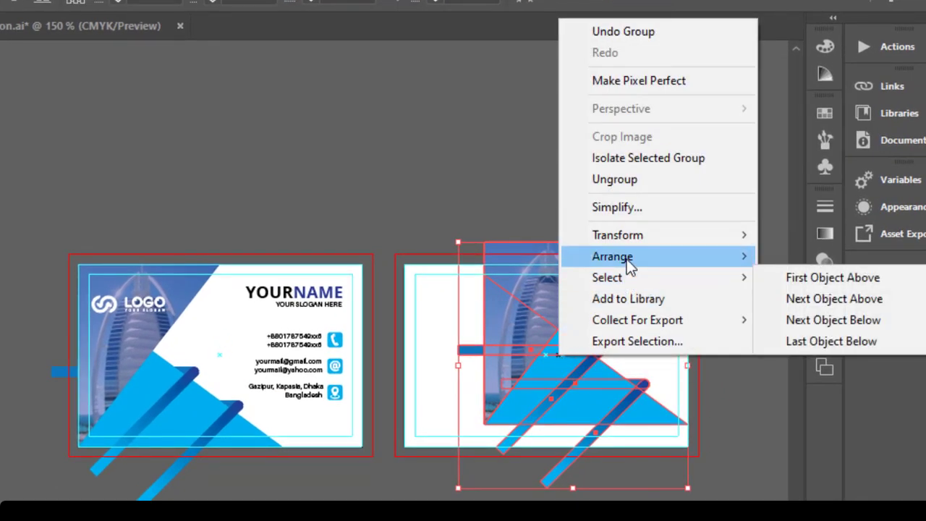
{"action": "mouse_move", "coordinate": [634, 237]}
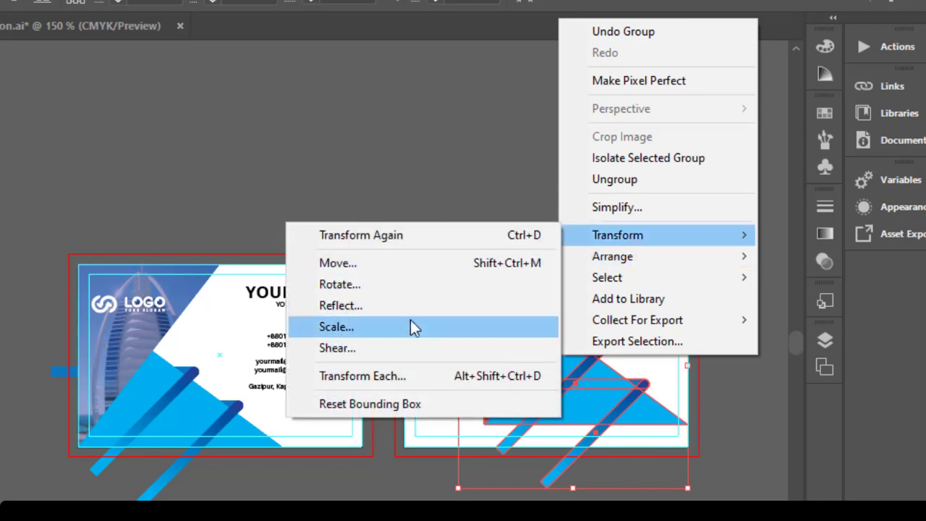
{"action": "left_click", "coordinate": [347, 305]}
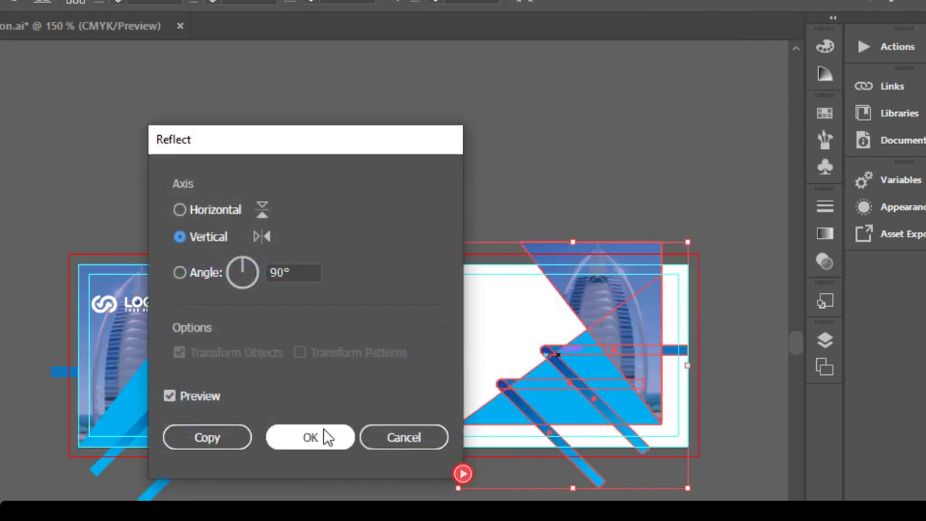
{"action": "scroll", "coordinate": [723, 275], "scroll_direction": "up", "scroll_amount": 2}
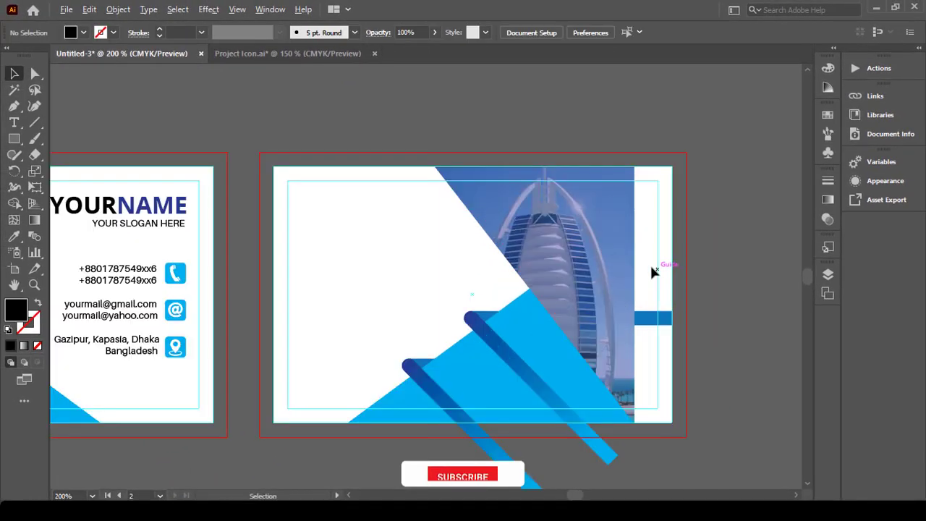
Step: Push the mirrored artwork flush to the back card's right edge
{"action": "left_click_drag", "start_coordinate": [629, 259], "coordinate": [669, 258]}
{"action": "left_click", "coordinate": [714, 216]}
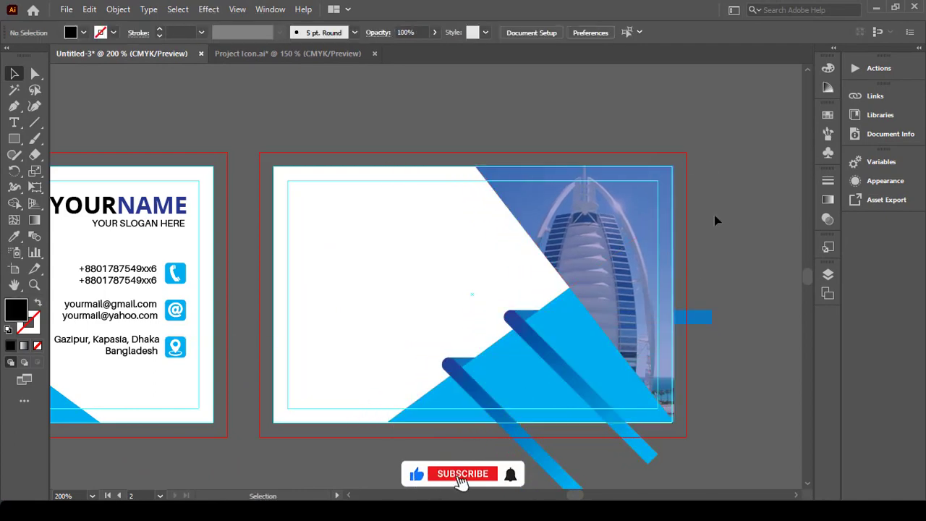
{"action": "scroll", "coordinate": [397, 236], "scroll_direction": "down", "scroll_amount": 1}
{"action": "scroll", "coordinate": [397, 236], "scroll_direction": "left", "scroll_amount": 10}
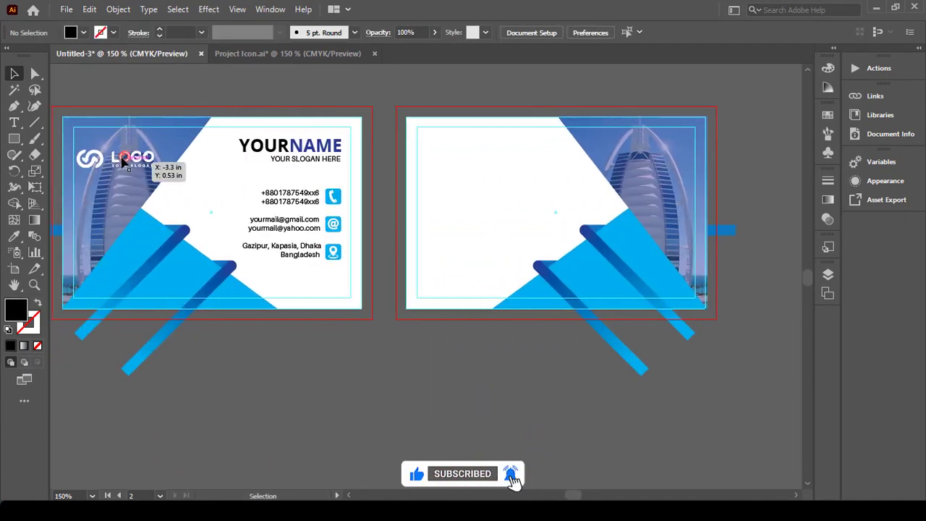
Step: Copy the front card's LOGO lettering and icon onto the back card
{"action": "left_click", "coordinate": [125, 162]}
{"action": "scroll", "coordinate": [141, 172], "scroll_direction": "up", "scroll_amount": 3}
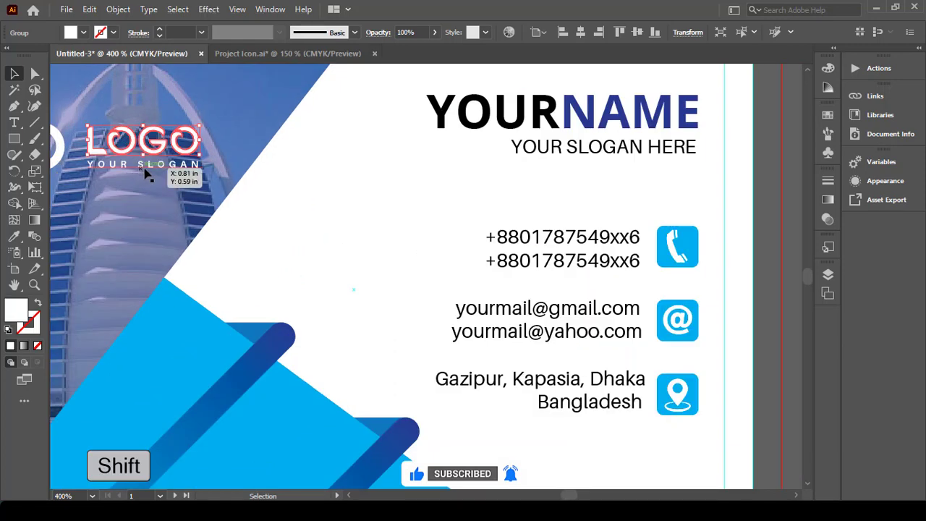
{"action": "scroll", "coordinate": [142, 171], "scroll_direction": "left", "scroll_amount": 5}
{"action": "left_click", "coordinate": [154, 147], "text": "shift"}
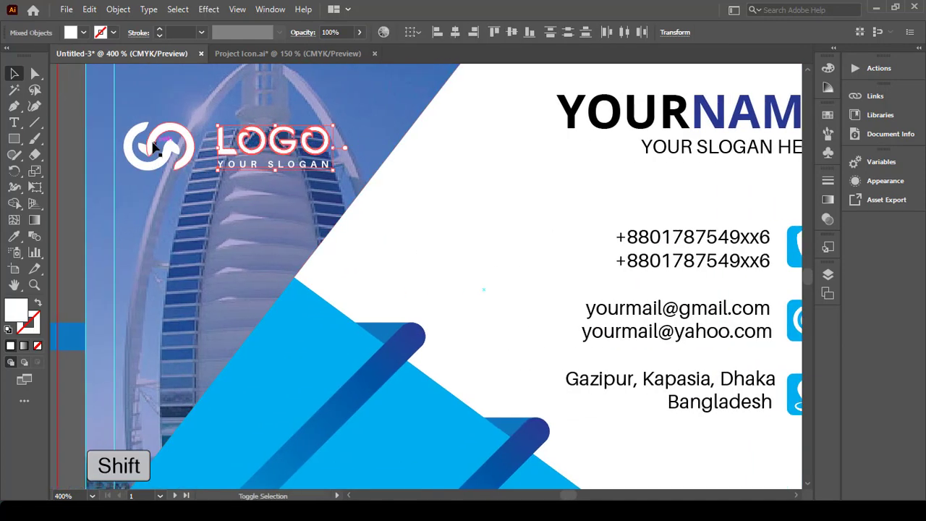
{"action": "scroll", "coordinate": [173, 155], "scroll_direction": "down", "scroll_amount": 3}
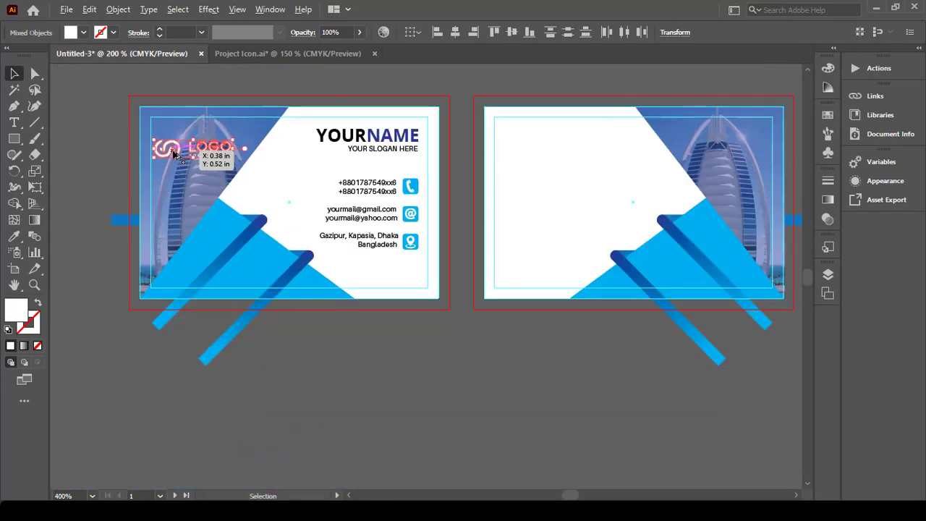
{"action": "left_click_drag", "start_coordinate": [167, 151], "coordinate": [620, 203]}
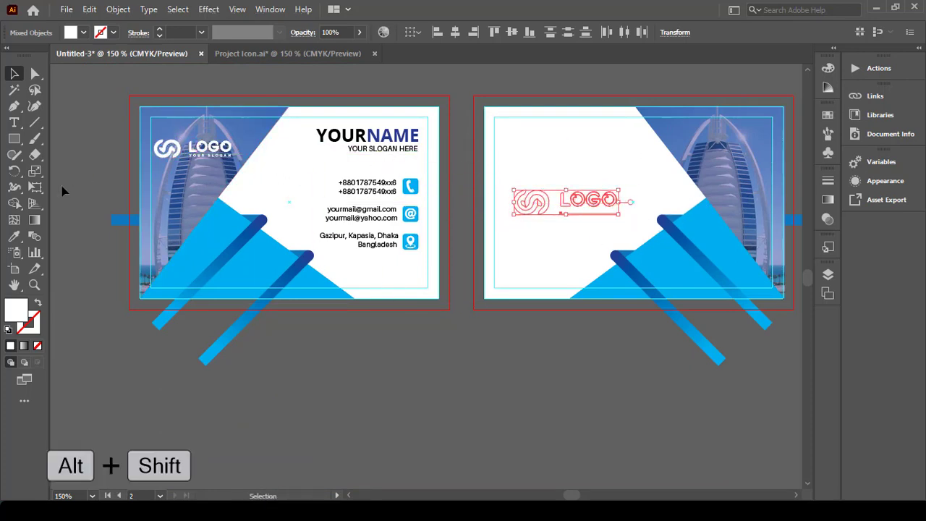
Step: Apply the front logo's blue gradient to the red back-card logo with the Eyedropper
{"action": "left_click", "coordinate": [14, 236]}
{"action": "left_click", "coordinate": [620, 261]}
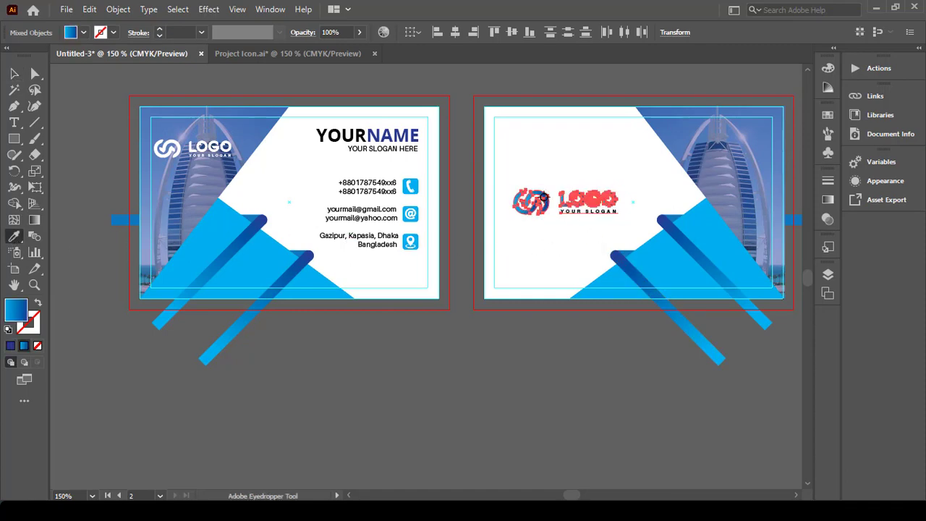
{"action": "key", "text": "v"}
{"action": "left_click", "coordinate": [470, 93]}
{"action": "scroll", "coordinate": [618, 197], "scroll_direction": "up", "scroll_amount": 2}
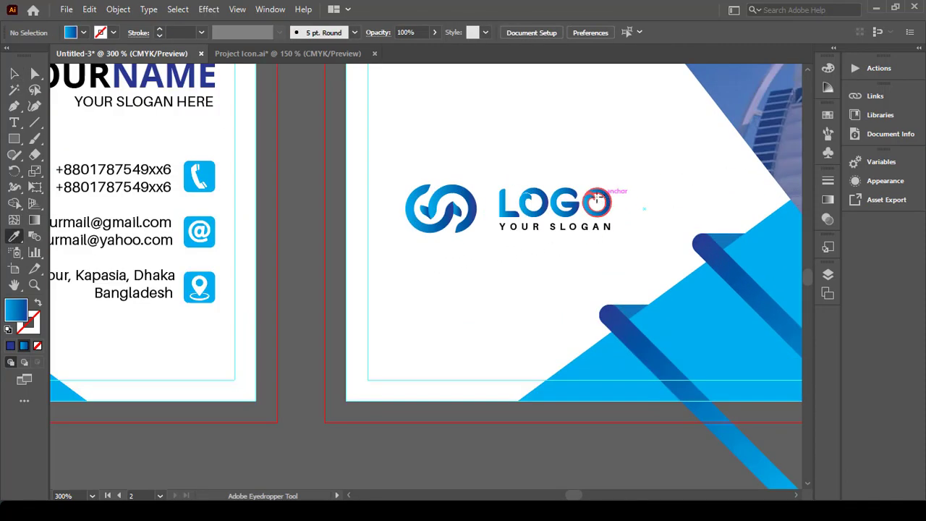
{"action": "scroll", "coordinate": [601, 200], "scroll_direction": "down", "scroll_amount": 1}
{"action": "scroll", "coordinate": [532, 206], "scroll_direction": "up", "scroll_amount": 1}
Step: Group the back-card logo parts with Ctrl+G and nudge the logo slightly right
{"action": "left_click", "coordinate": [14, 73]}
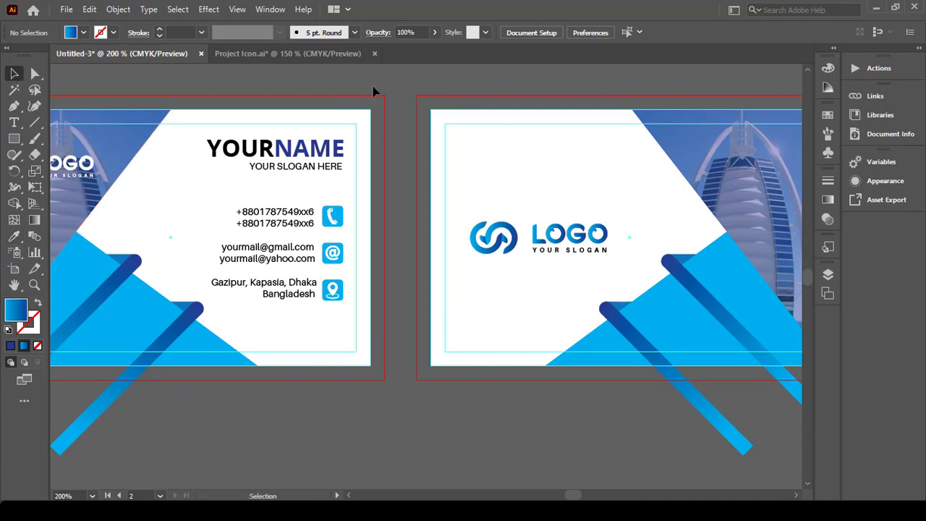
{"action": "left_click_drag", "start_coordinate": [611, 266], "coordinate": [612, 264]}
{"action": "key", "text": "ctrl+g"}
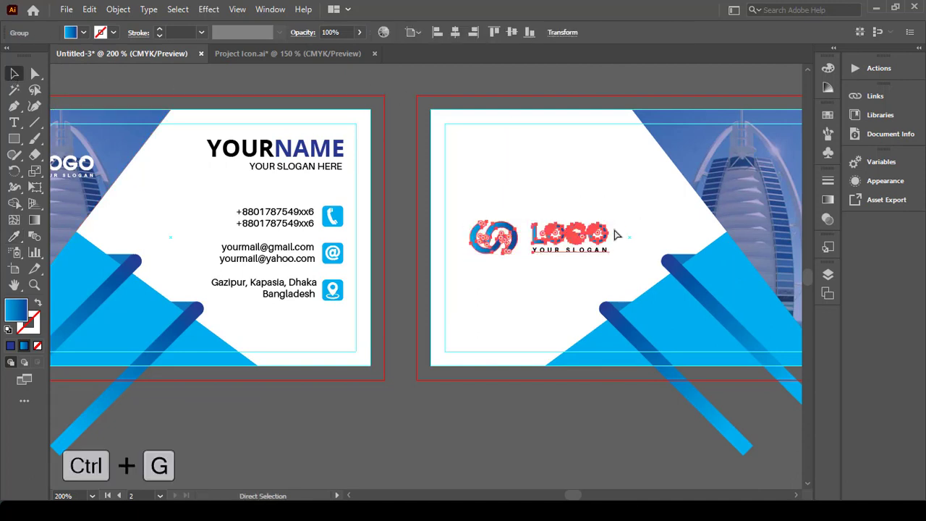
{"action": "left_click", "coordinate": [612, 267]}
{"action": "left_click_drag", "start_coordinate": [591, 235], "coordinate": [600, 236]}
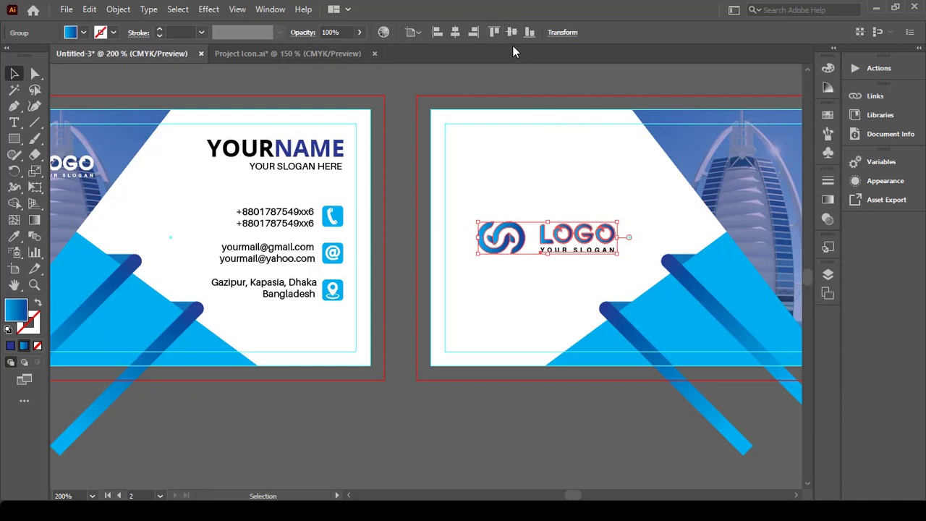
{"action": "left_click", "coordinate": [568, 93]}
{"action": "scroll", "coordinate": [592, 154], "scroll_direction": "down", "scroll_amount": 2}
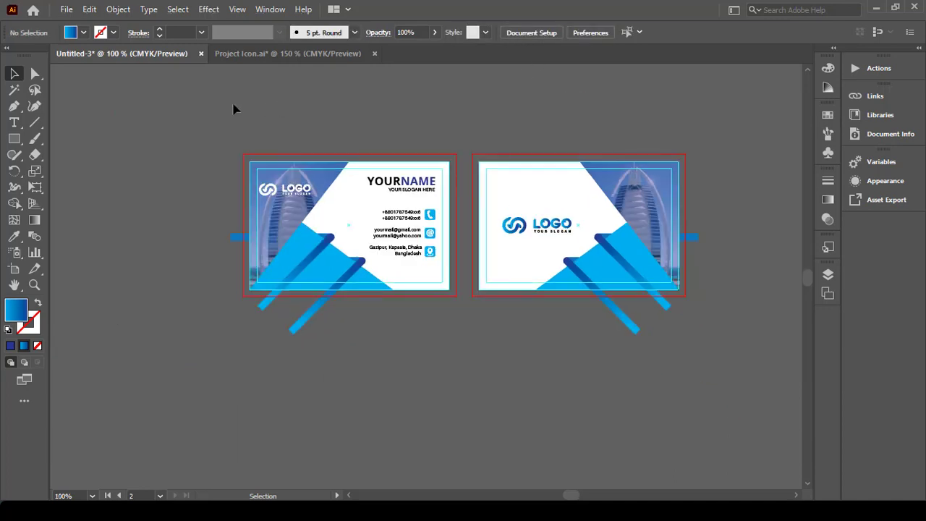
Step: Draw an exact 3.5 × 2.25 in rectangle
{"action": "left_click", "coordinate": [14, 138]}
{"action": "left_click", "coordinate": [241, 154]}
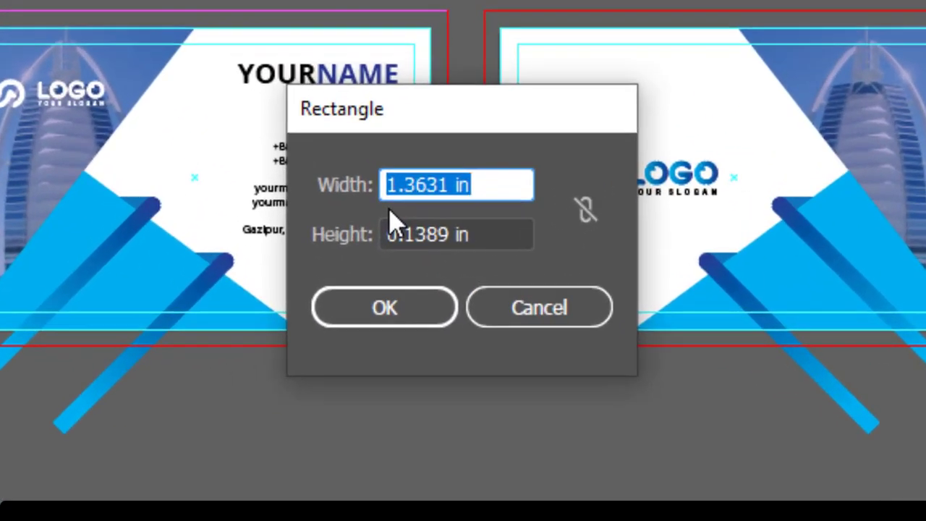
{"action": "type", "text": "3.5"}
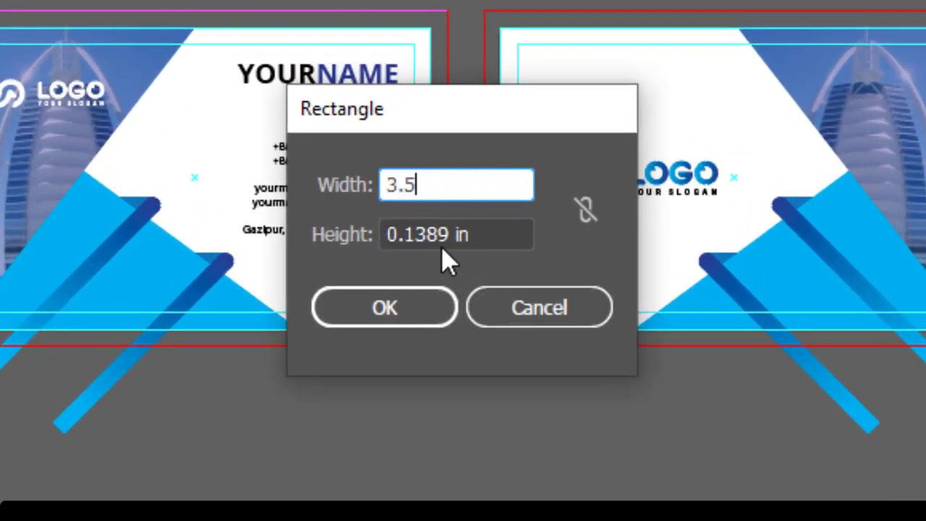
{"action": "double_click", "coordinate": [437, 227]}
{"action": "type", "text": "2.25"}
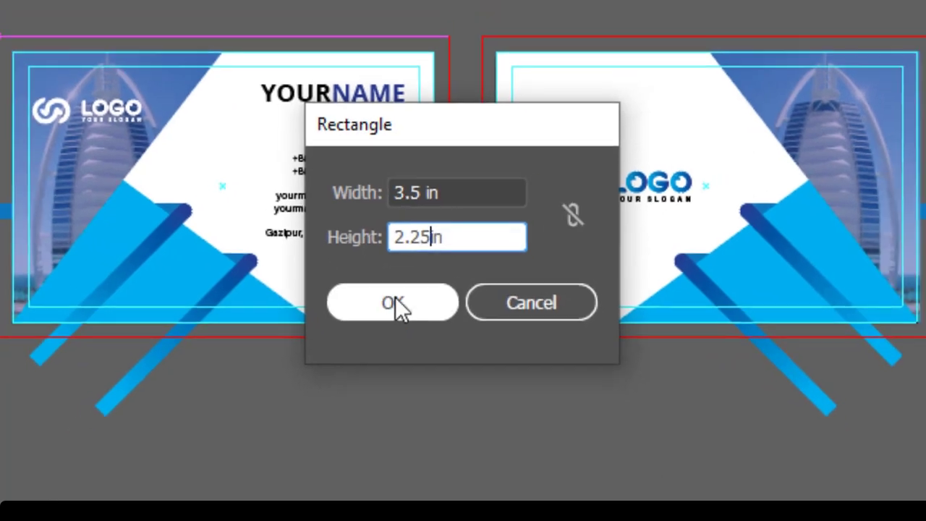
{"action": "left_click", "coordinate": [385, 307]}
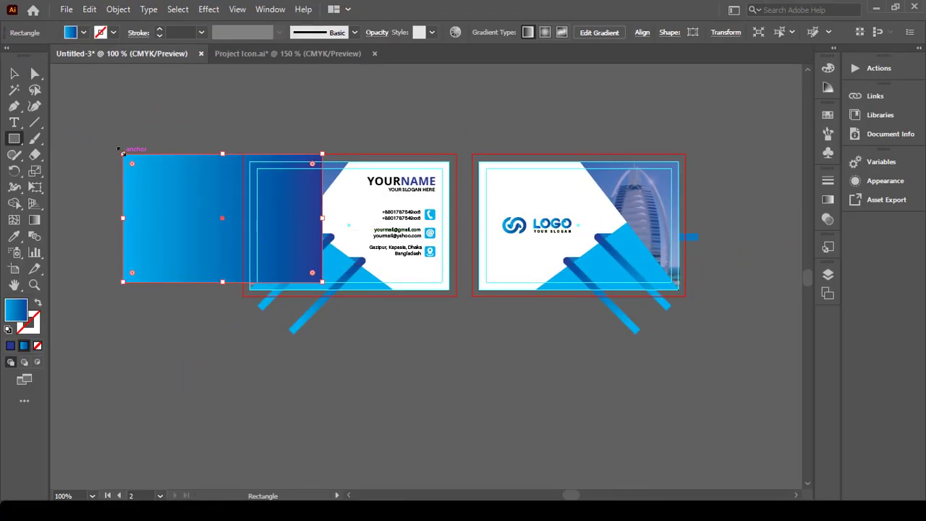
Step: Set the rectangle's fill to None and centre it on the front card
{"action": "left_click", "coordinate": [38, 347]}
{"action": "key", "text": "v"}
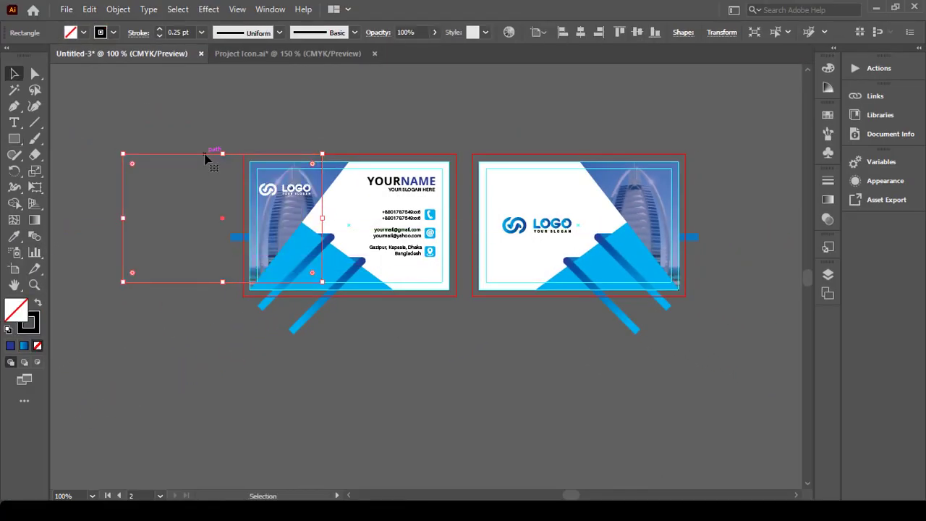
{"action": "left_click_drag", "start_coordinate": [205, 157], "coordinate": [282, 159]}
{"action": "left_click", "coordinate": [580, 32]}
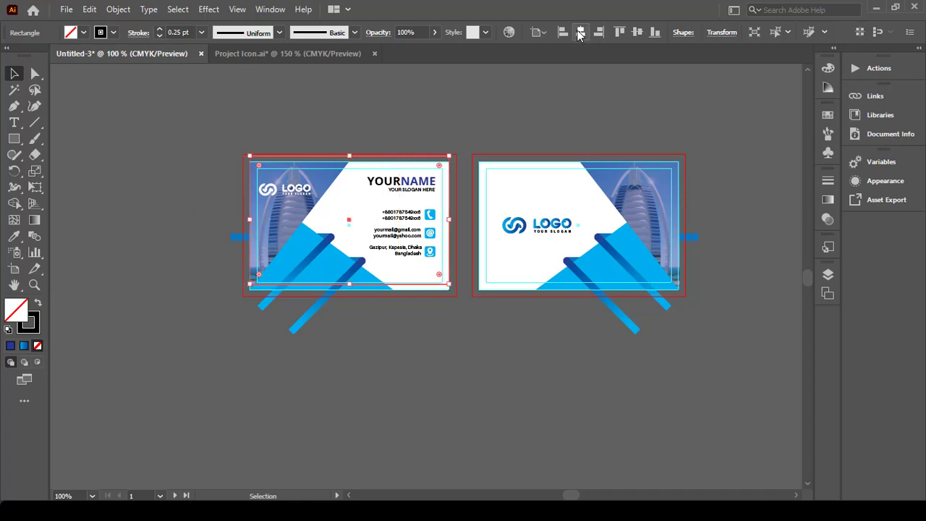
{"action": "left_click", "coordinate": [636, 32]}
{"action": "left_click", "coordinate": [389, 138]}
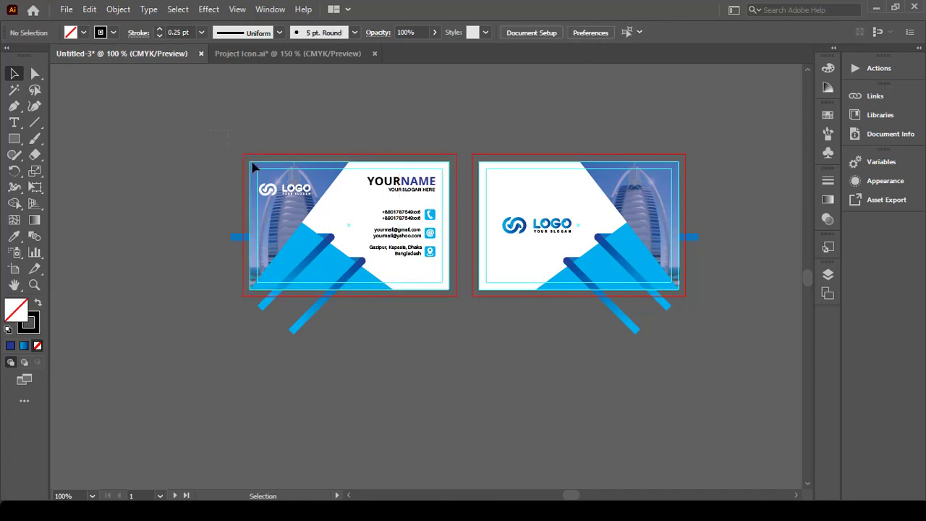
Step: Select all front-card art and make a clipping mask from the rectangle
{"action": "left_click_drag", "start_coordinate": [464, 316], "coordinate": [384, 243]}
{"action": "right_click", "coordinate": [384, 243]}
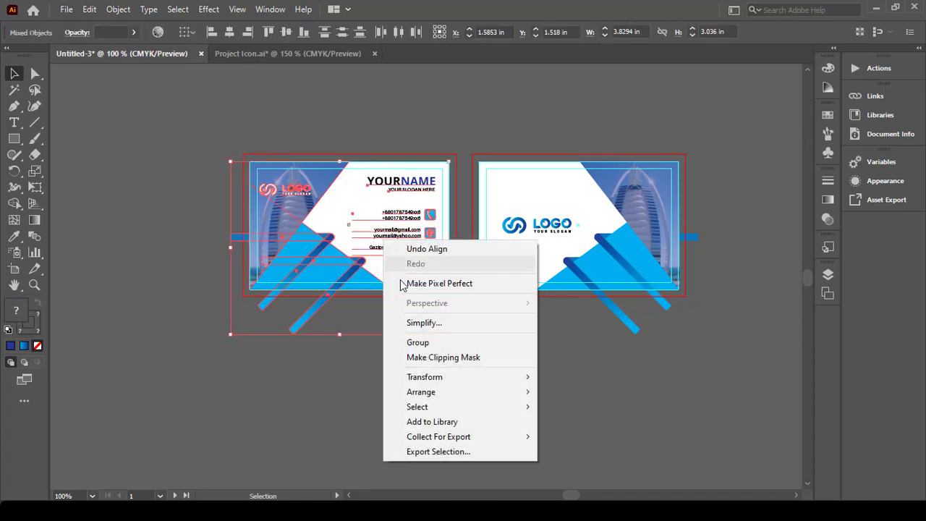
{"action": "left_click", "coordinate": [418, 357]}
{"action": "left_click", "coordinate": [413, 351]}
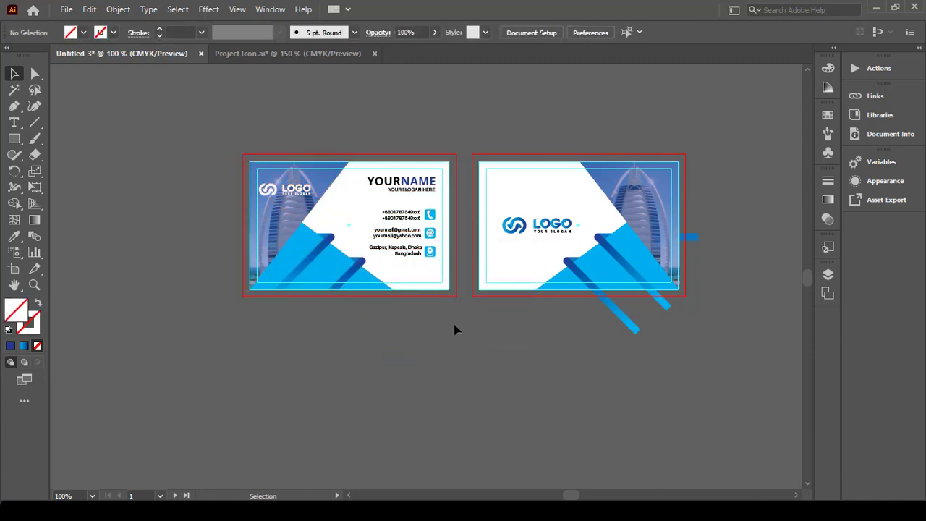
{"action": "scroll", "coordinate": [410, 230], "scroll_direction": "right", "scroll_amount": 2}
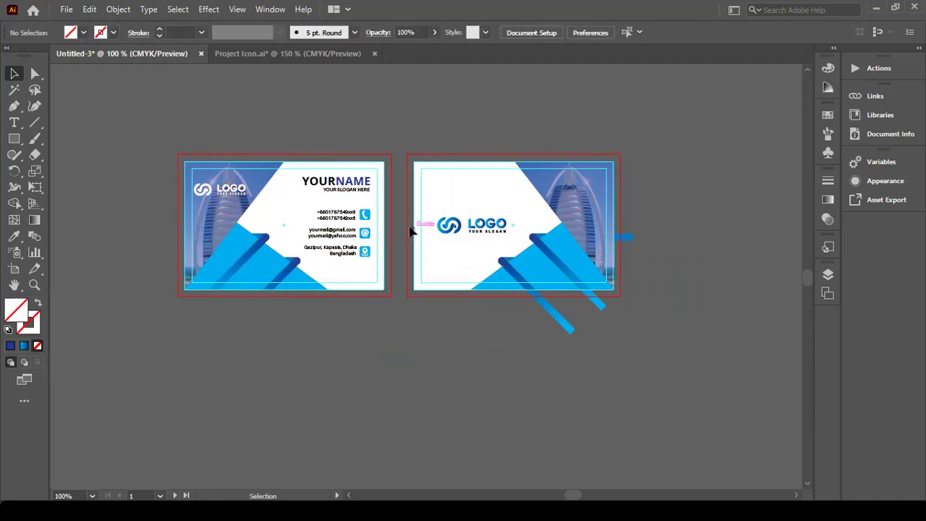
Step: Draw another 3.5 × 2.25 in rectangle centred on the back card
{"action": "left_click", "coordinate": [14, 138]}
{"action": "left_click", "coordinate": [421, 121]}
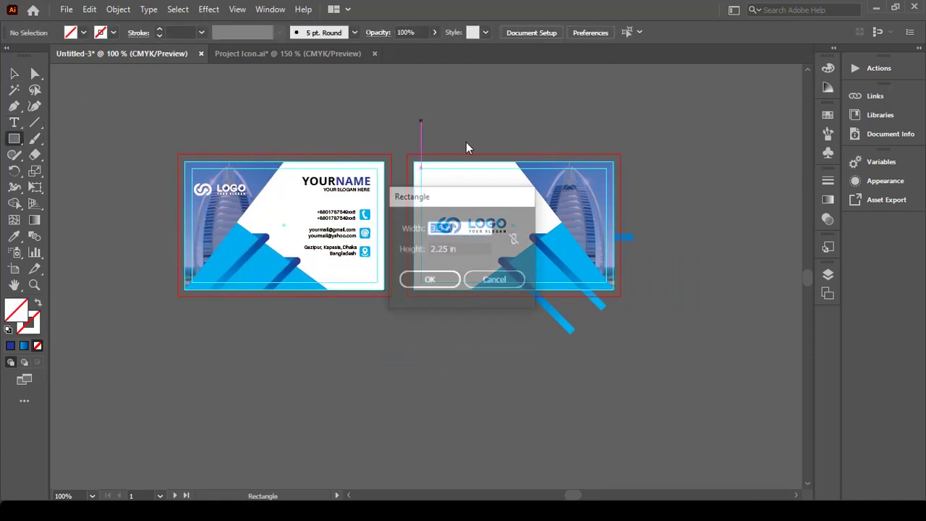
{"action": "left_click", "coordinate": [454, 280]}
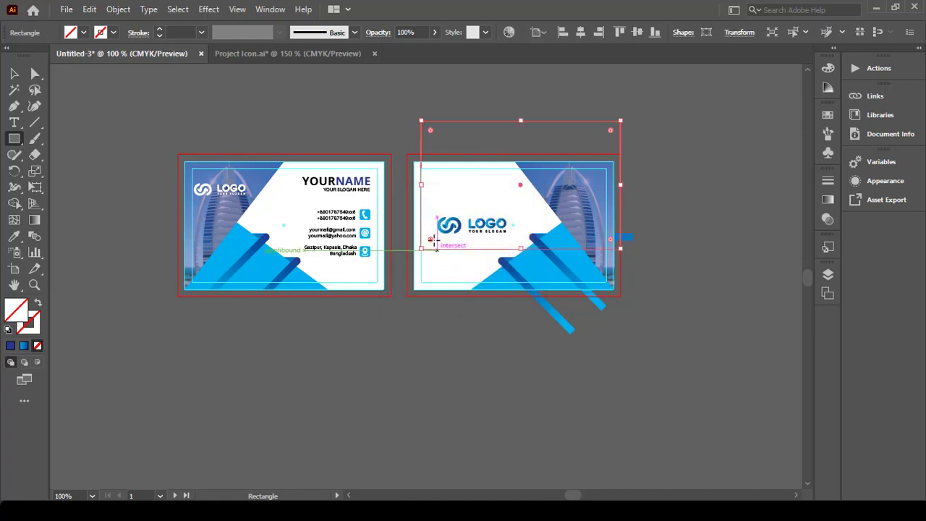
{"action": "left_click", "coordinate": [489, 192], "text": "ctrl"}
{"action": "left_click_drag", "start_coordinate": [451, 121], "coordinate": [475, 135]}
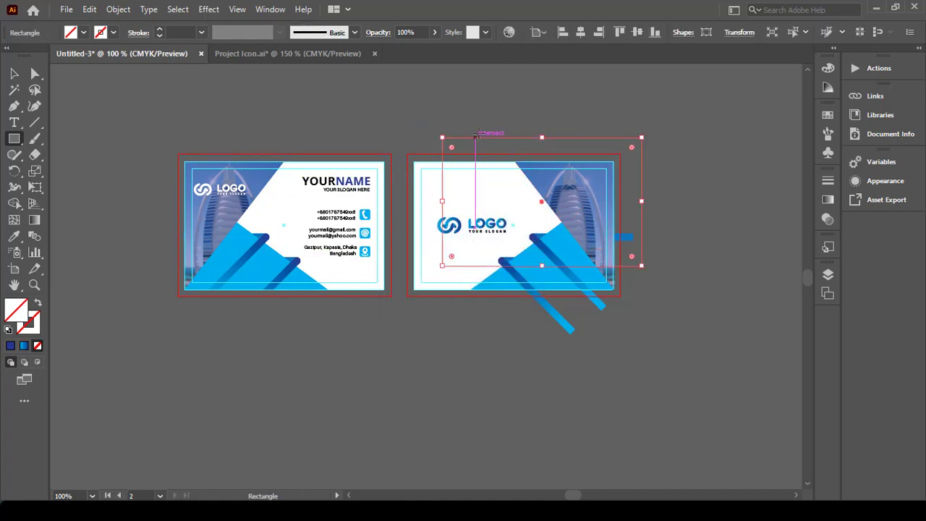
{"action": "left_click", "coordinate": [580, 33]}
{"action": "left_click", "coordinate": [637, 33]}
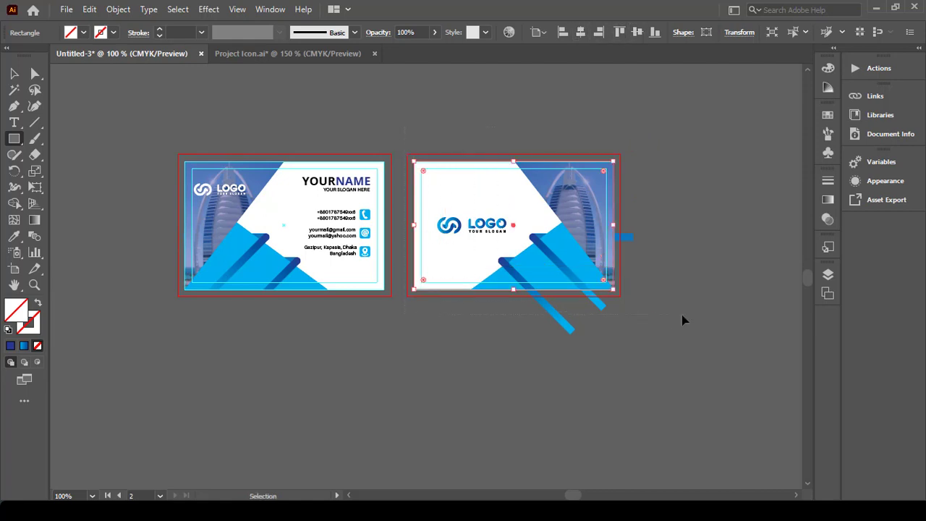
Step: Clip the back card's artwork to the rectangle with Make Clipping Mask
{"action": "left_click", "coordinate": [535, 249], "text": "ctrl+shift"}
{"action": "right_click", "coordinate": [529, 237]}
{"action": "left_click", "coordinate": [544, 358]}
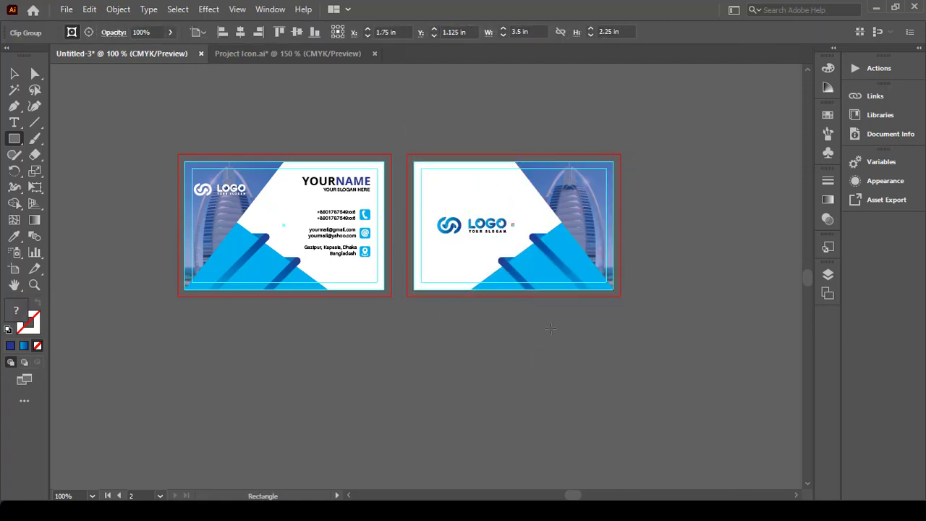
{"action": "left_click", "coordinate": [14, 73]}
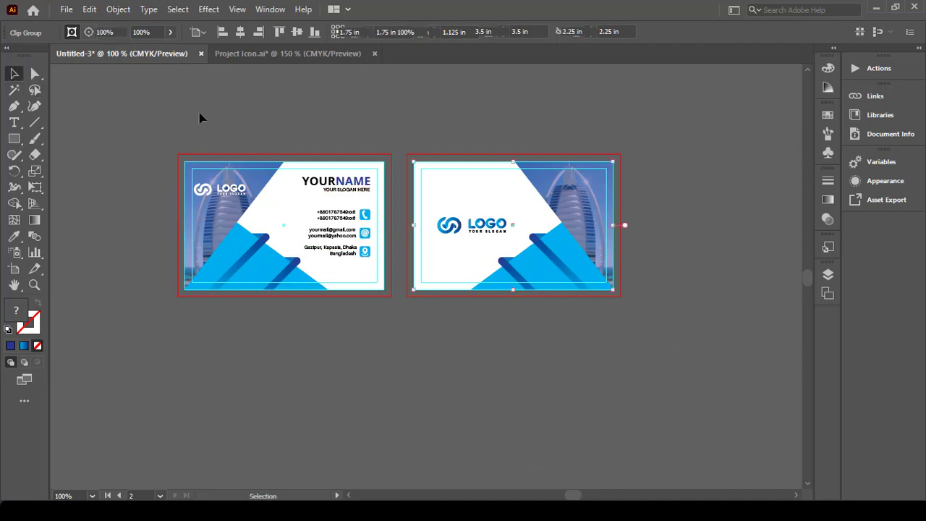
{"action": "left_click", "coordinate": [200, 115]}
{"action": "key", "text": "ctrl+="}
{"action": "left_click_drag", "start_coordinate": [427, 145], "coordinate": [394, 129]}
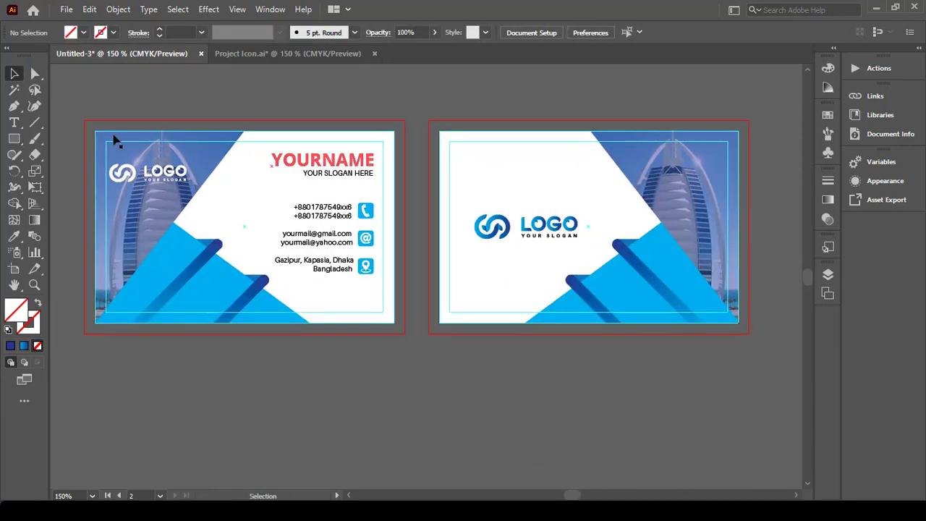
Step: Save the design as 'BC Design' in Adobe Illustrator (.AI) format on the Desktop
{"action": "left_click", "coordinate": [66, 10]}
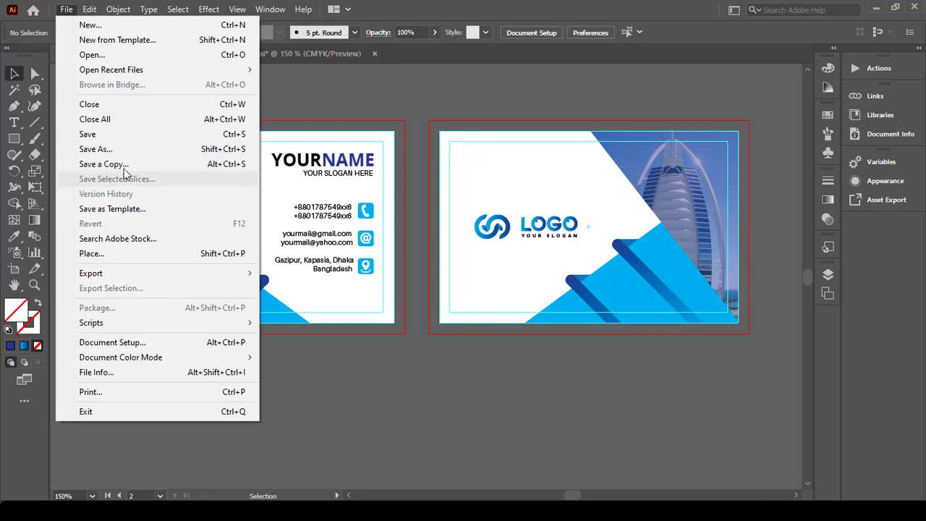
{"action": "left_click", "coordinate": [127, 147]}
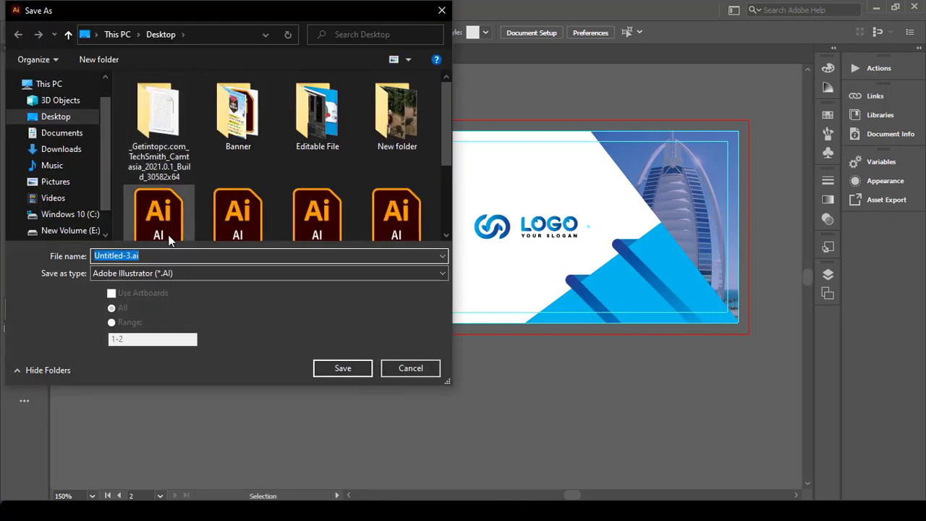
{"action": "type", "text": "BC Design"}
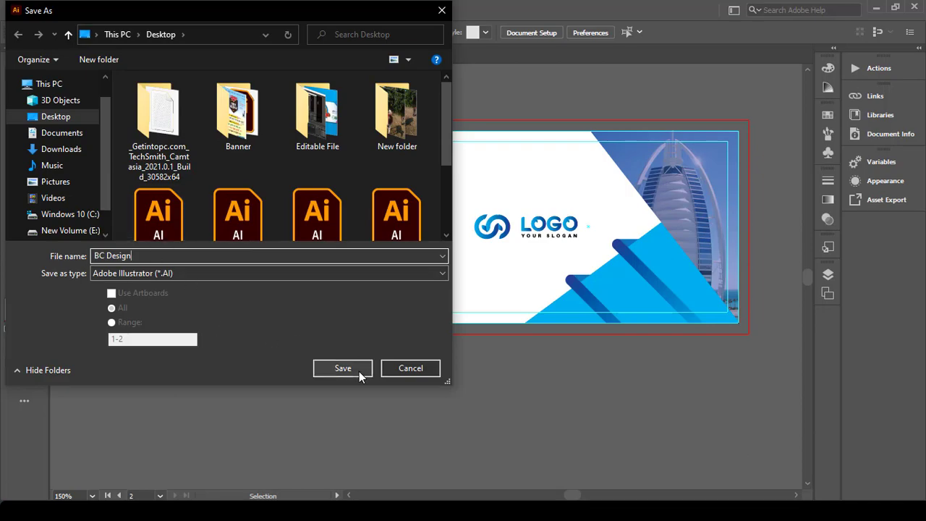
{"action": "left_click", "coordinate": [359, 371]}
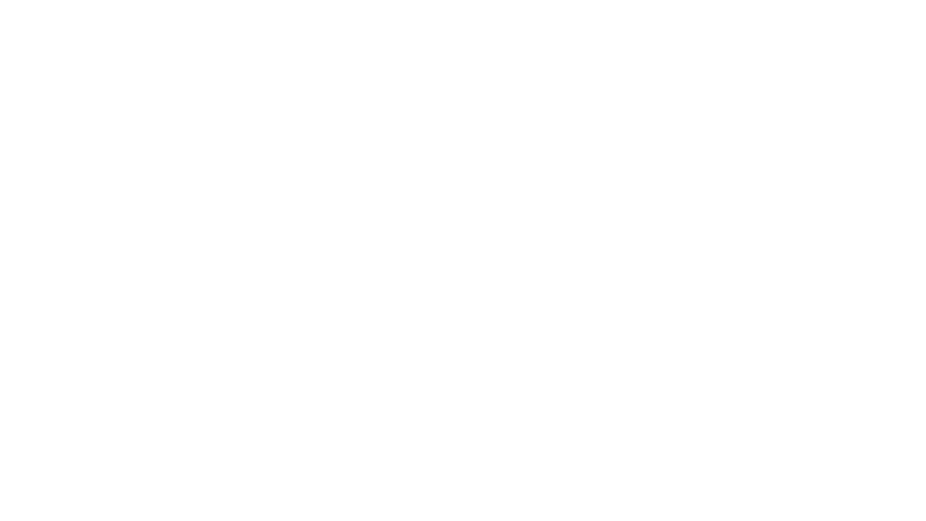